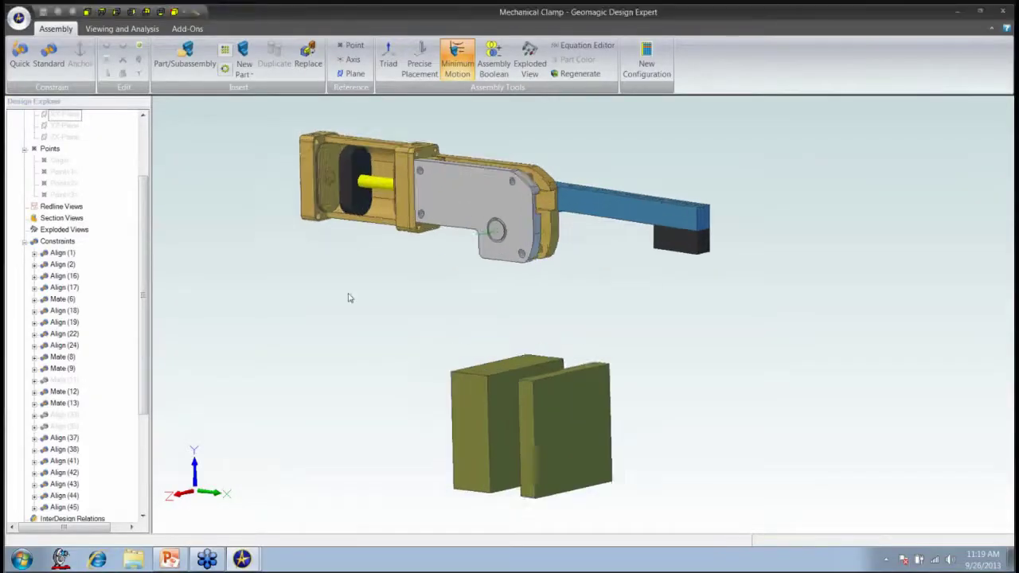
Step: Launch Simulate for Geomagic Design with the Mechanical Clamp assembly and accept the list of associated CAD objects
left_click(187, 29)
left_click(65, 65)
left_click(82, 89)
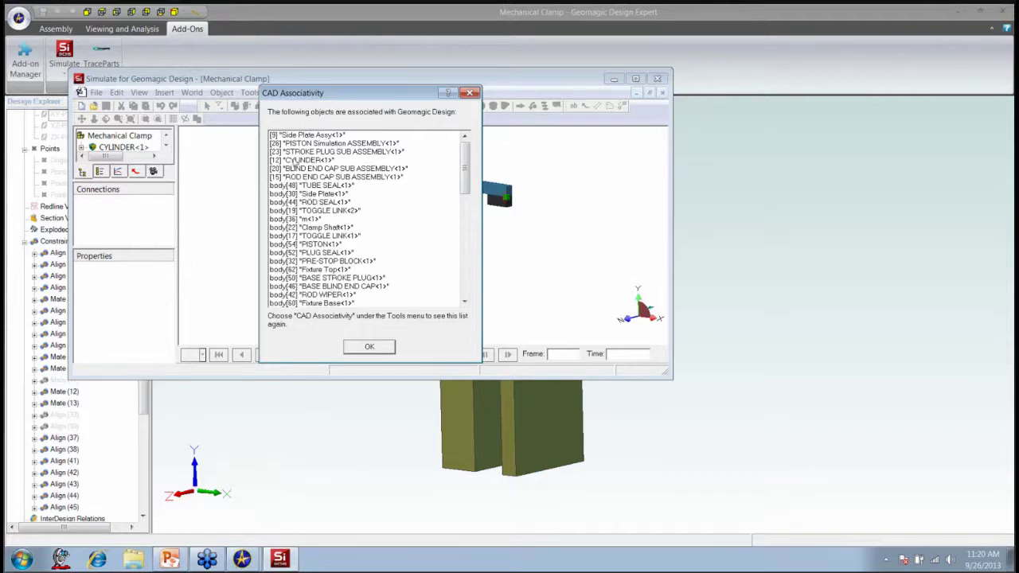
mouse_move(467, 161)
left_mouse_down()
mouse_move(465, 259)
mouse_move(465, 155)
left_mouse_up()
left_click(371, 348)
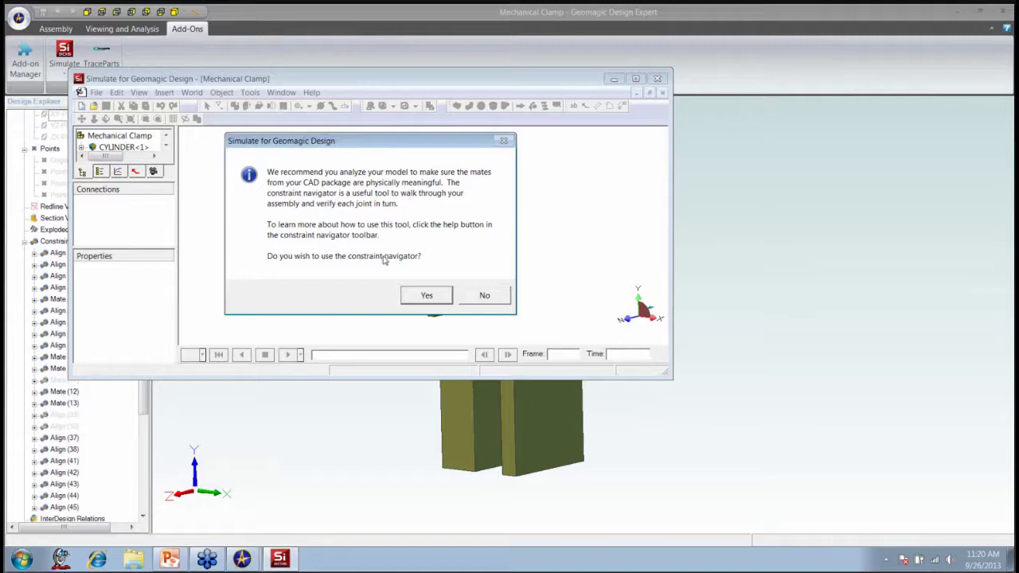
Step: Examine the connections of the Clamp Block, Arm and Side Plate with the Constraint Navigator in the maximized Simulate window, and close the navigator
left_click(427, 296)
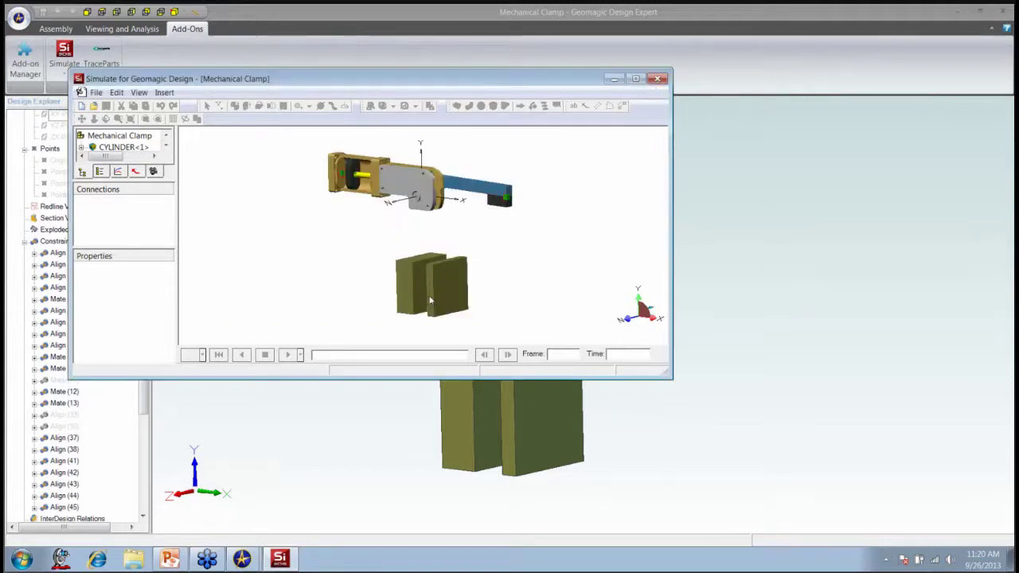
double_click(443, 84)
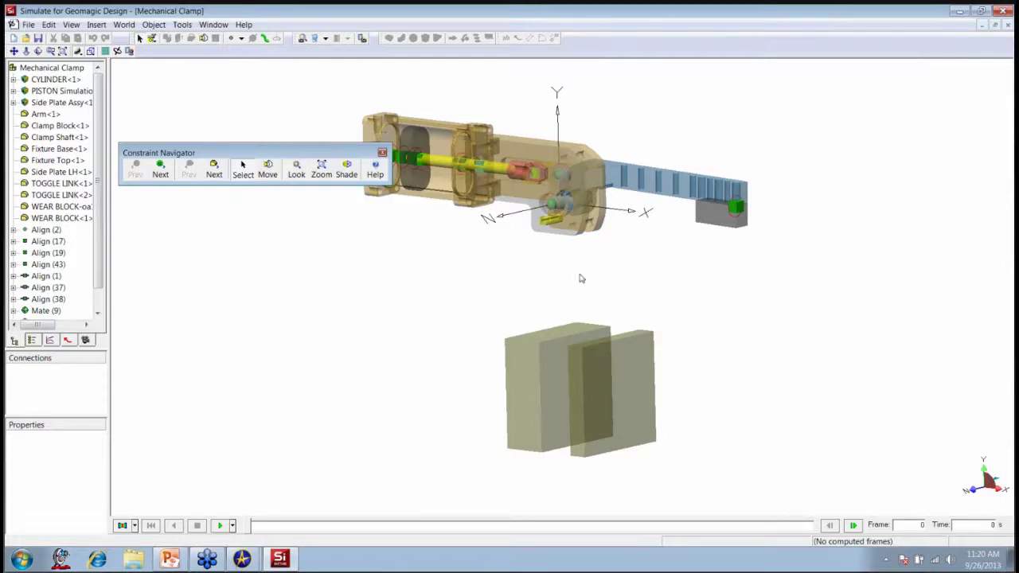
left_click(713, 222)
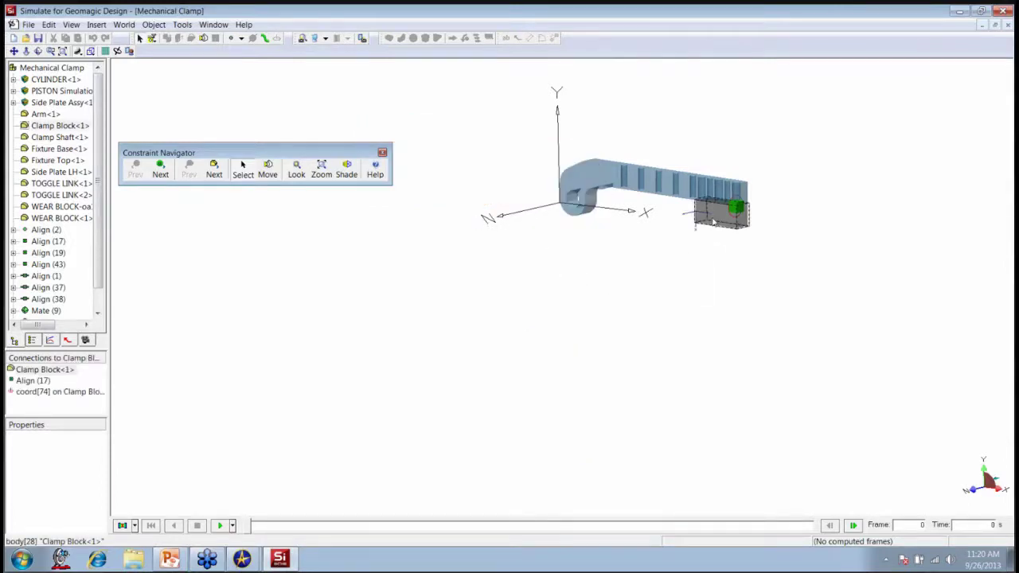
left_click(601, 177)
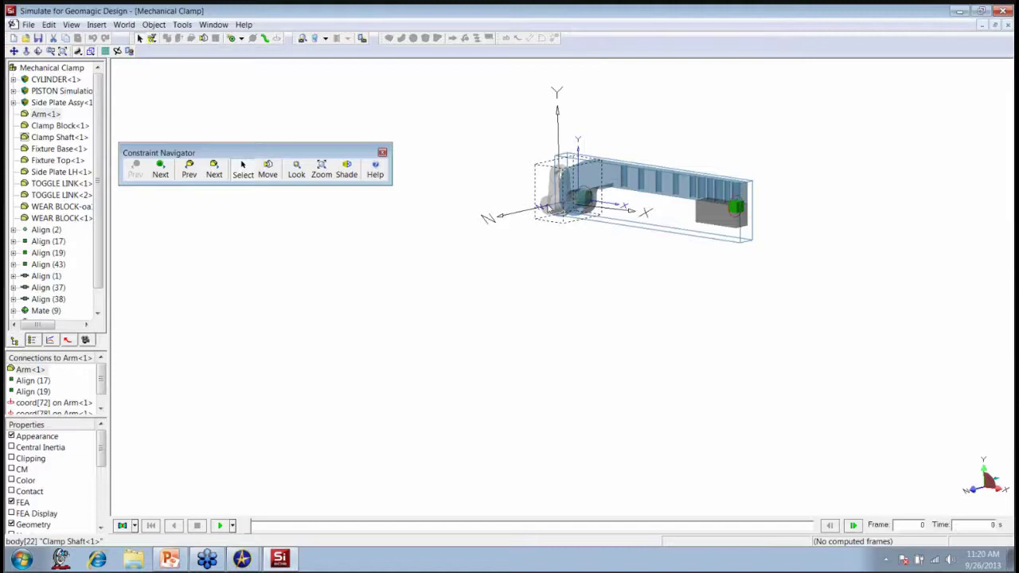
left_click(579, 198)
mouse_move(549, 282)
middle_mouse_down()
mouse_move(508, 292)
mouse_move(541, 287)
middle_mouse_up()
left_click(517, 142)
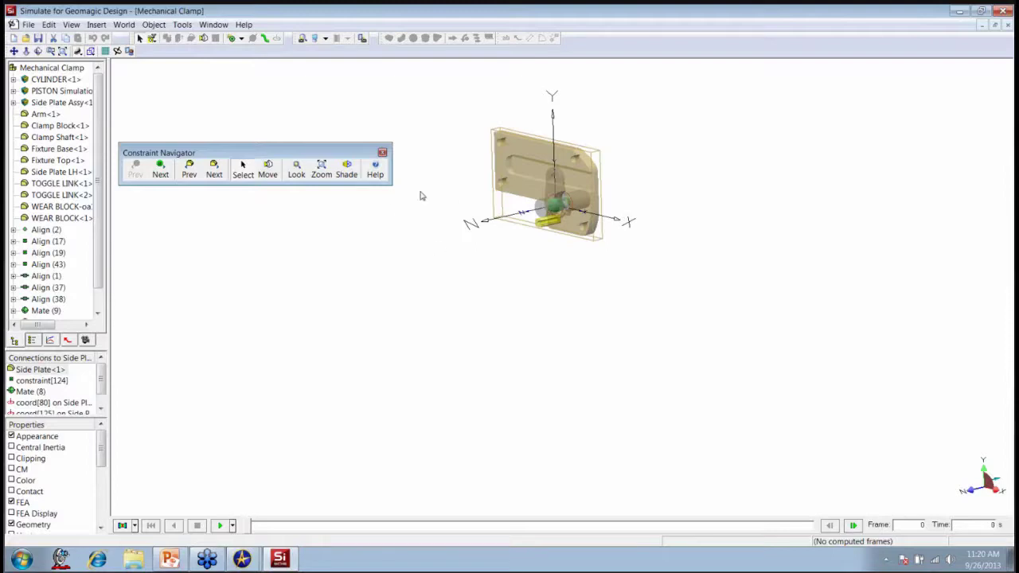
left_click(382, 153)
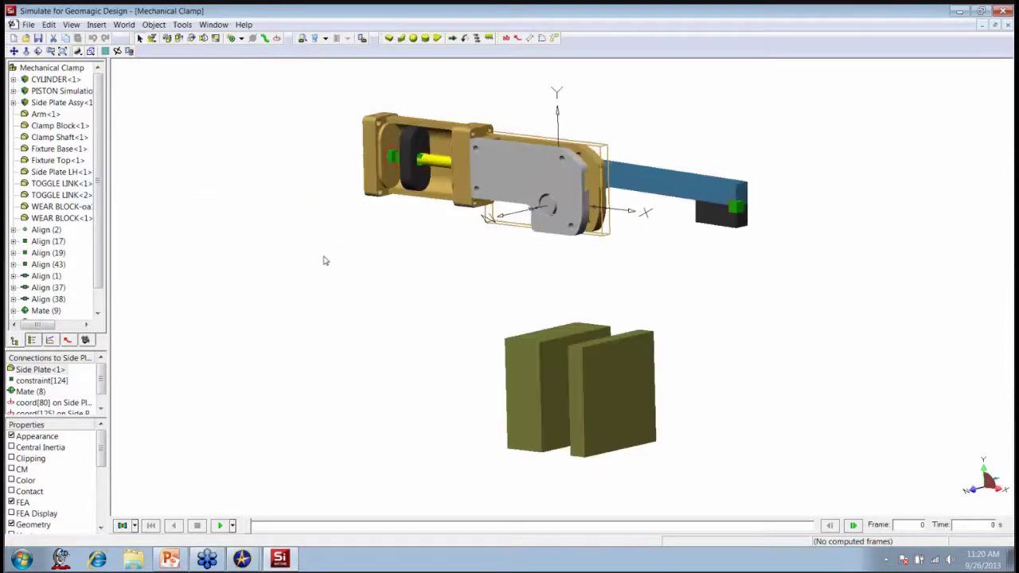
left_click(183, 25)
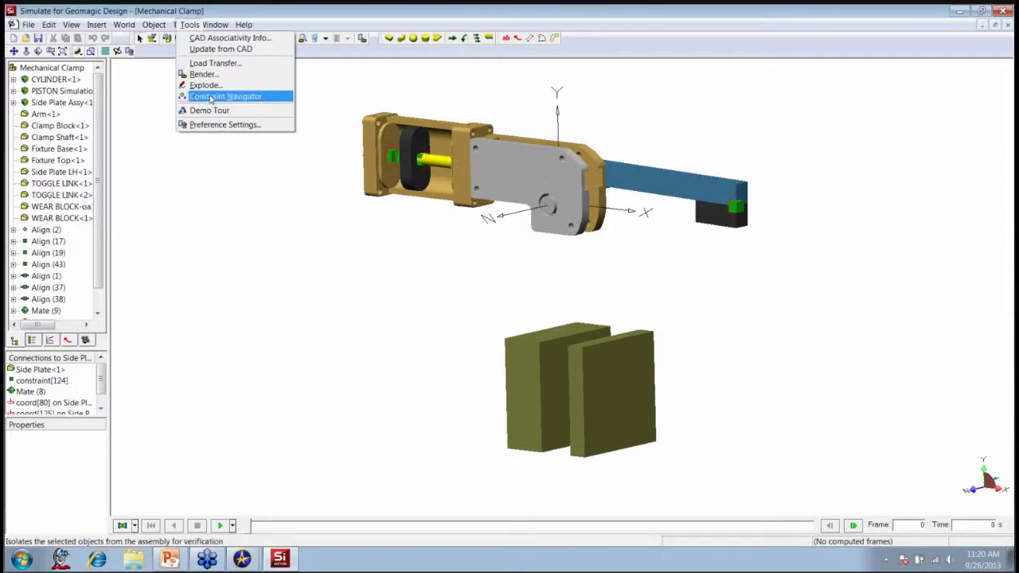
left_click(358, 360)
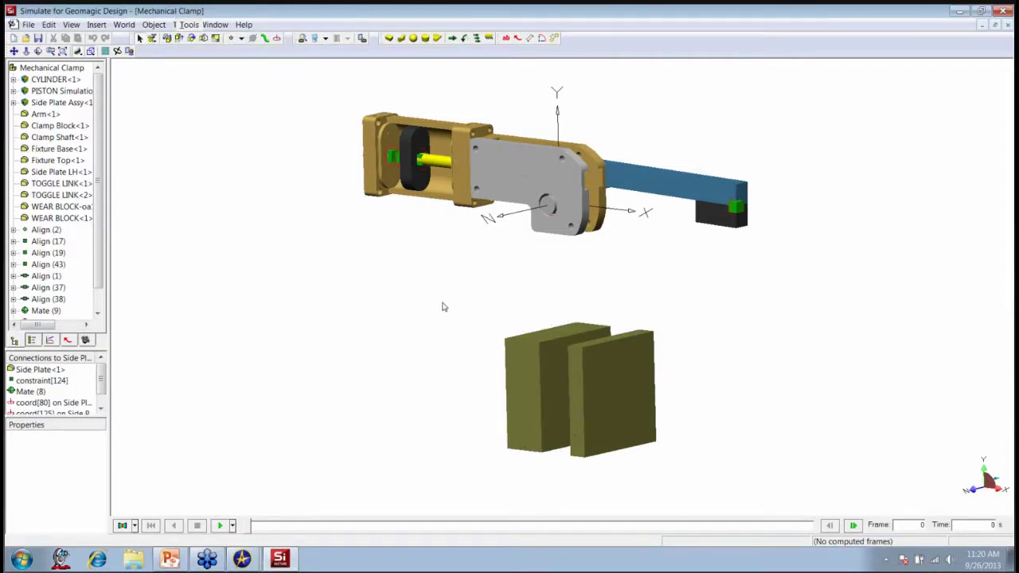
middle_click_drag(433, 323, 395, 382)
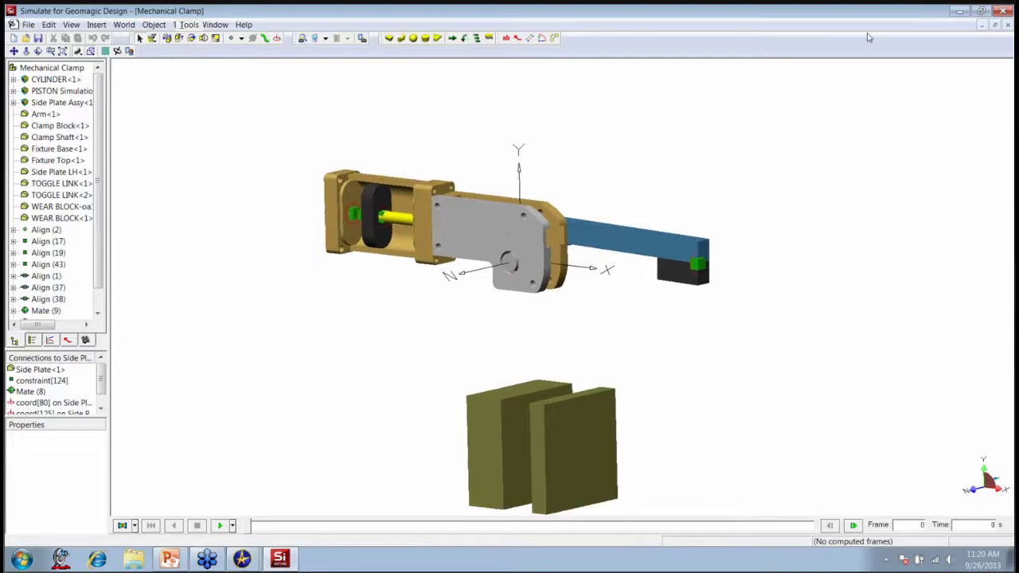
Step: Run the motion simulation, scrub back to frame 5 to examine how the clamp moves, and return to the first frame
left_click(218, 526)
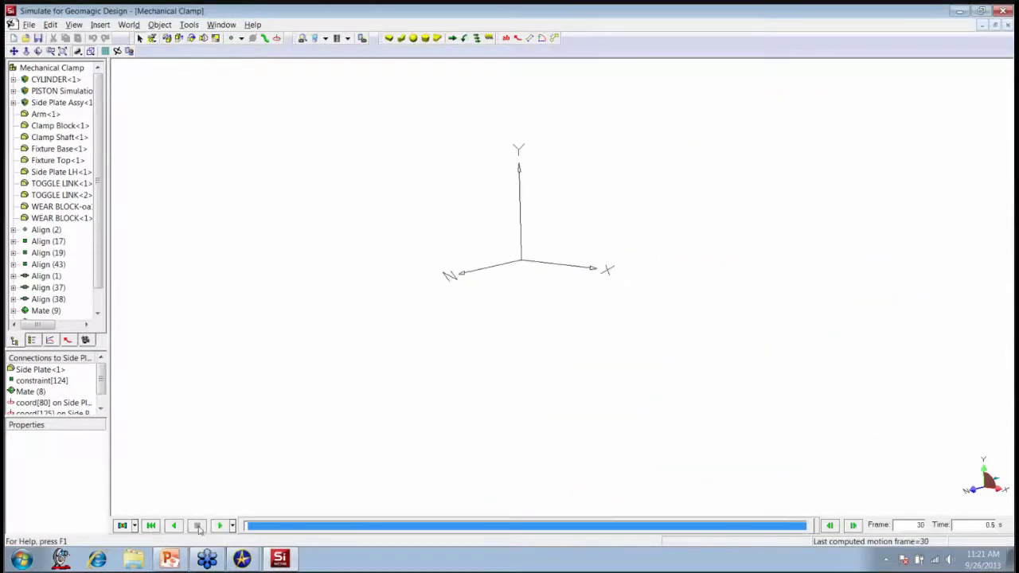
left_click_drag(811, 527, 339, 532)
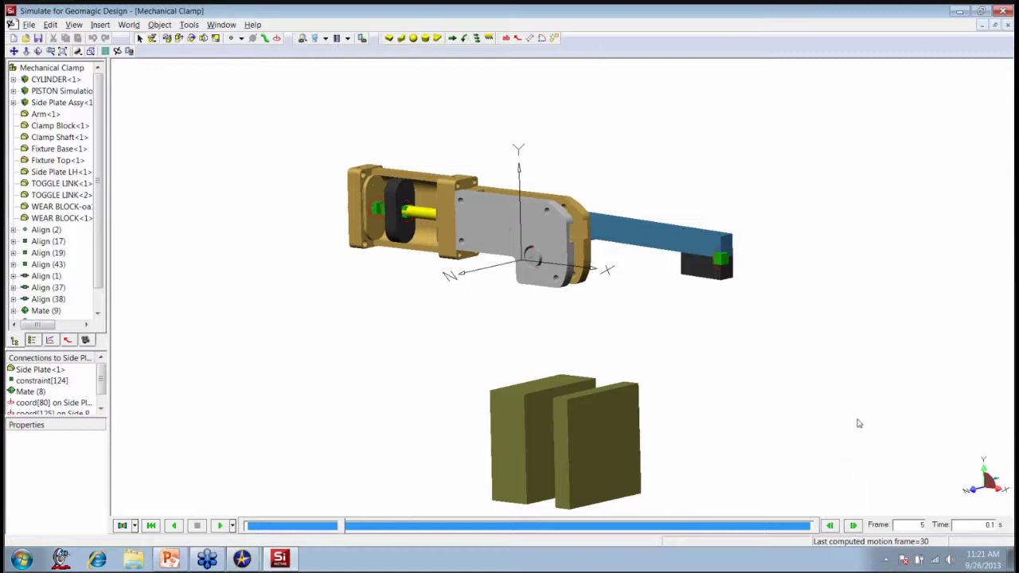
middle_click_drag(866, 398, 824, 406)
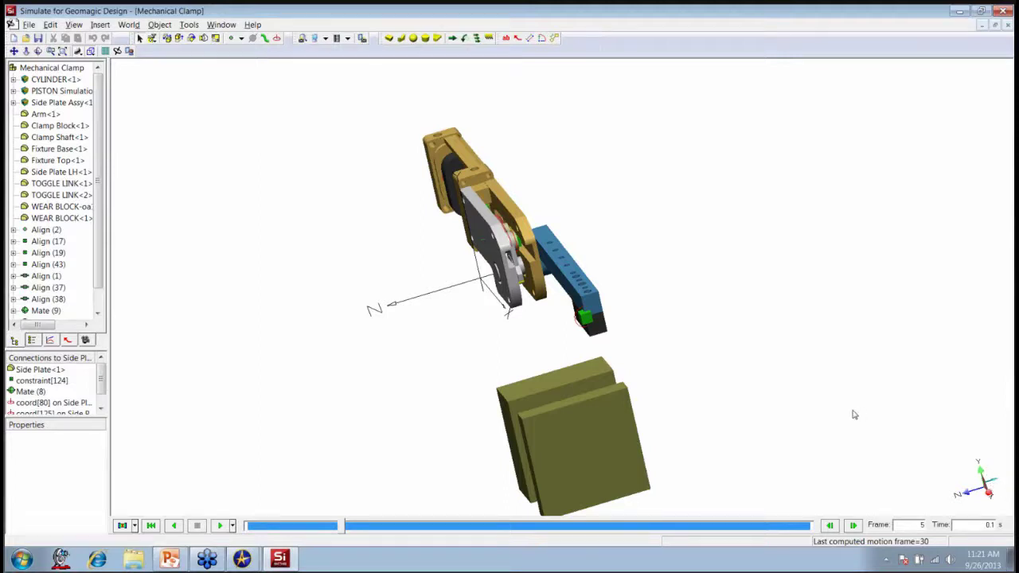
middle_click_drag(755, 382, 801, 358)
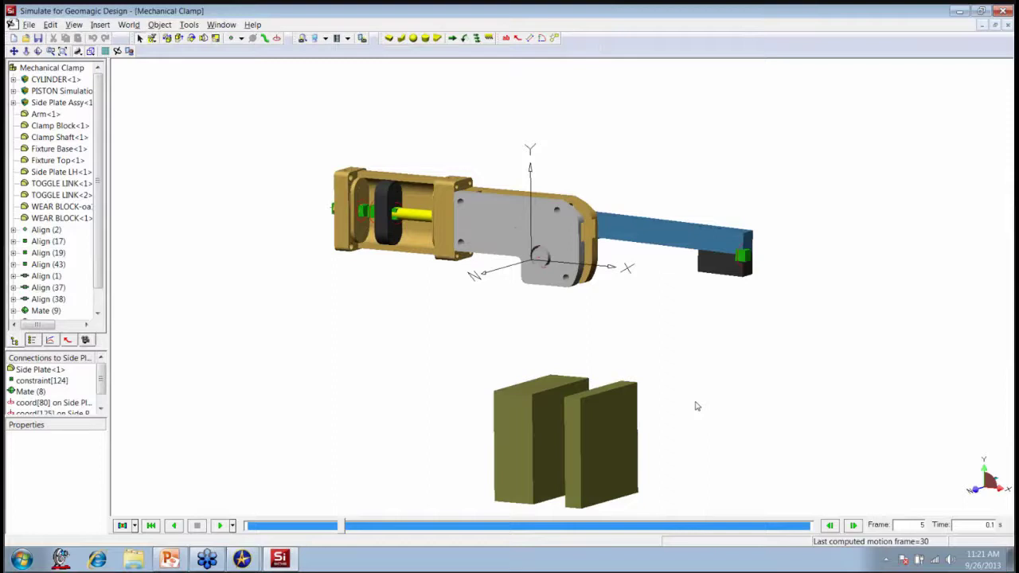
middle_click_drag(687, 408, 469, 286)
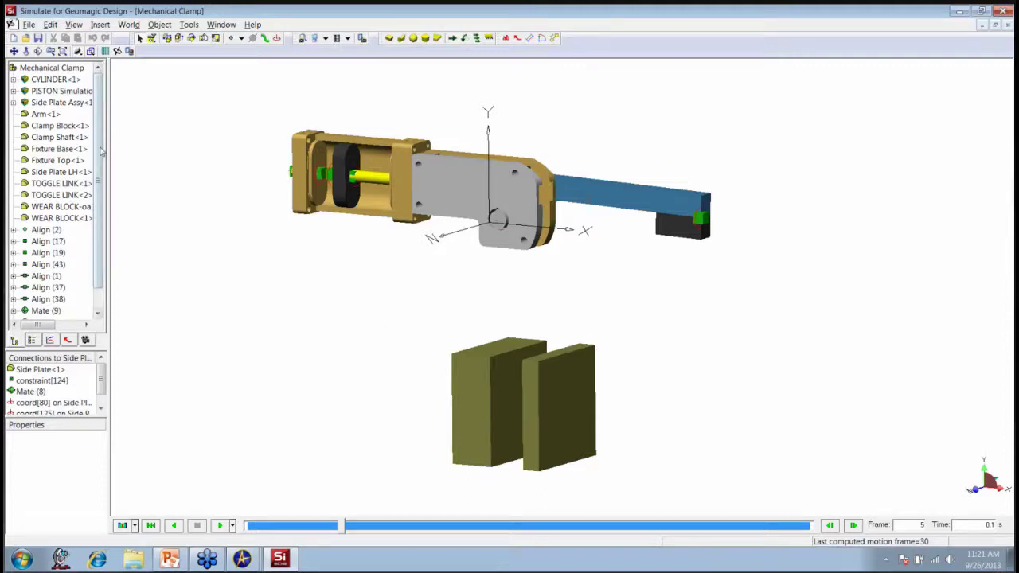
scroll(100, 159, "down", 1)
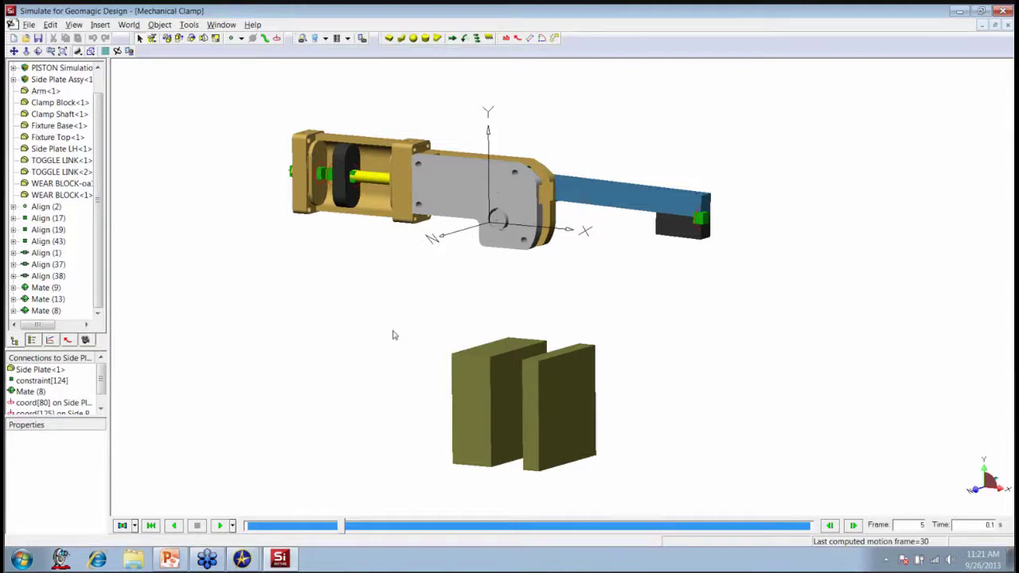
left_click_drag(394, 294, 425, 317)
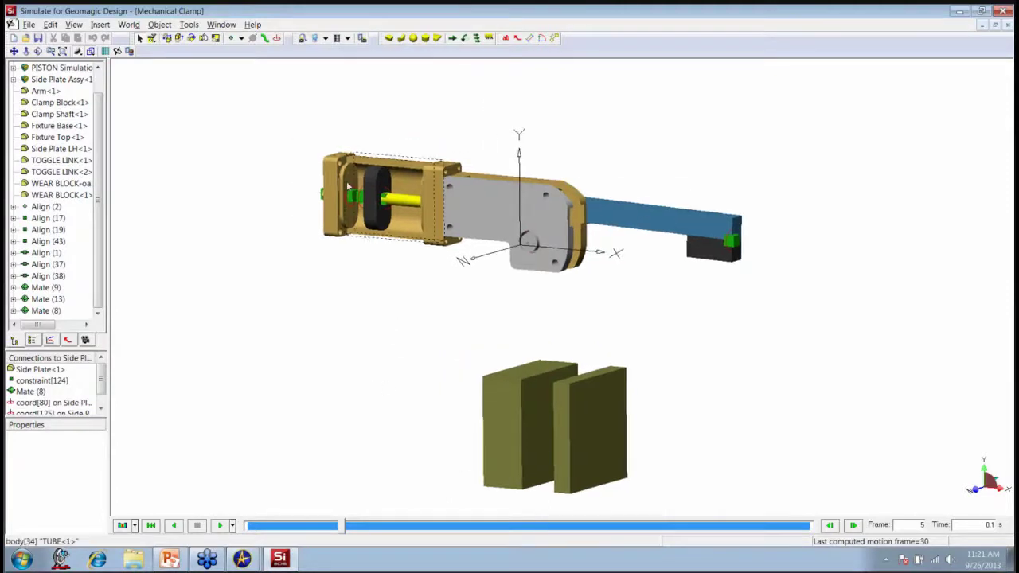
left_click(150, 525)
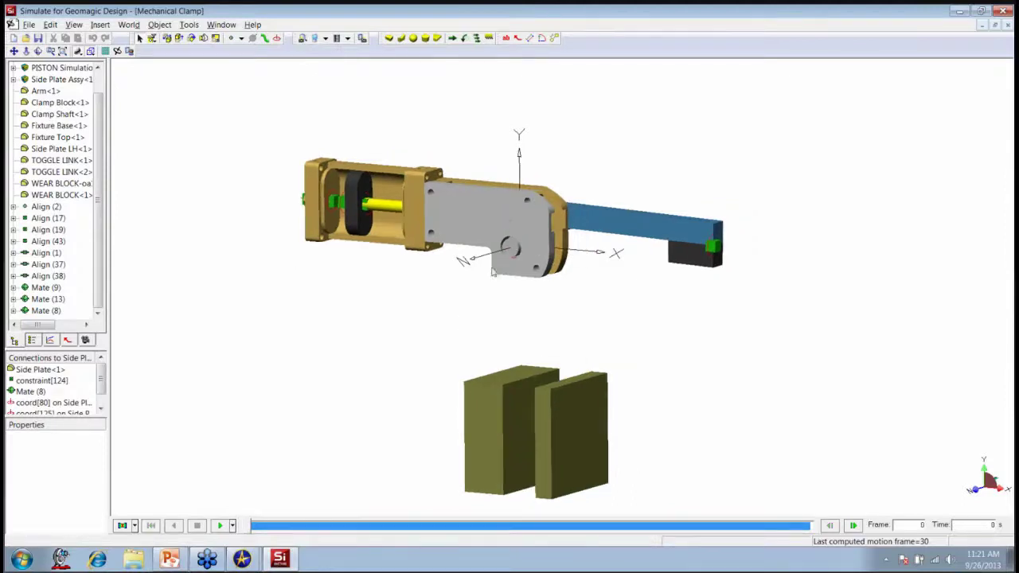
Step: Fix the BASE BLIND END CAP to ground with a rigid constraint placed on its outer face and finished in place
right_click(474, 221)
left_click(451, 26)
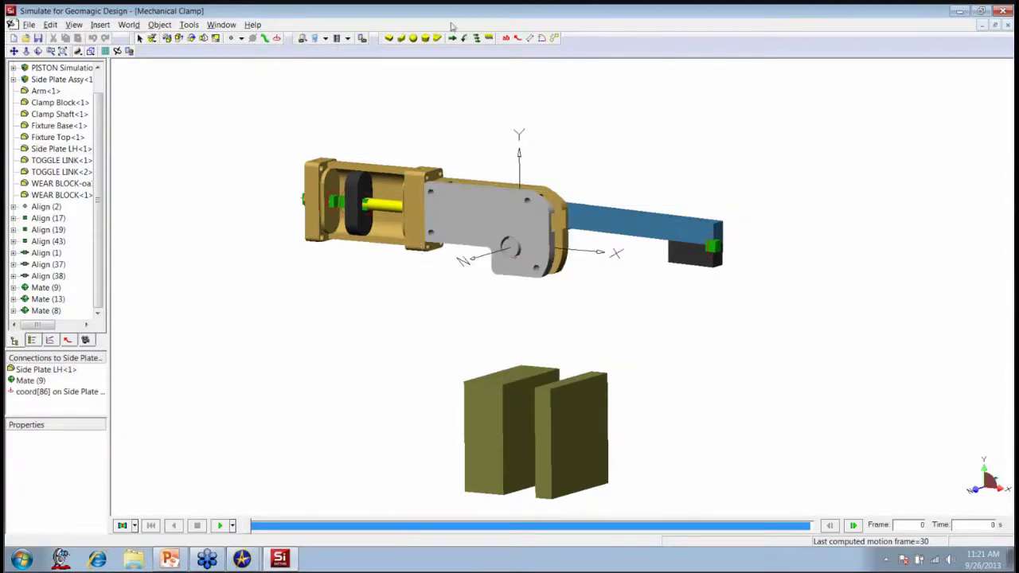
left_click(240, 38)
left_click(242, 64)
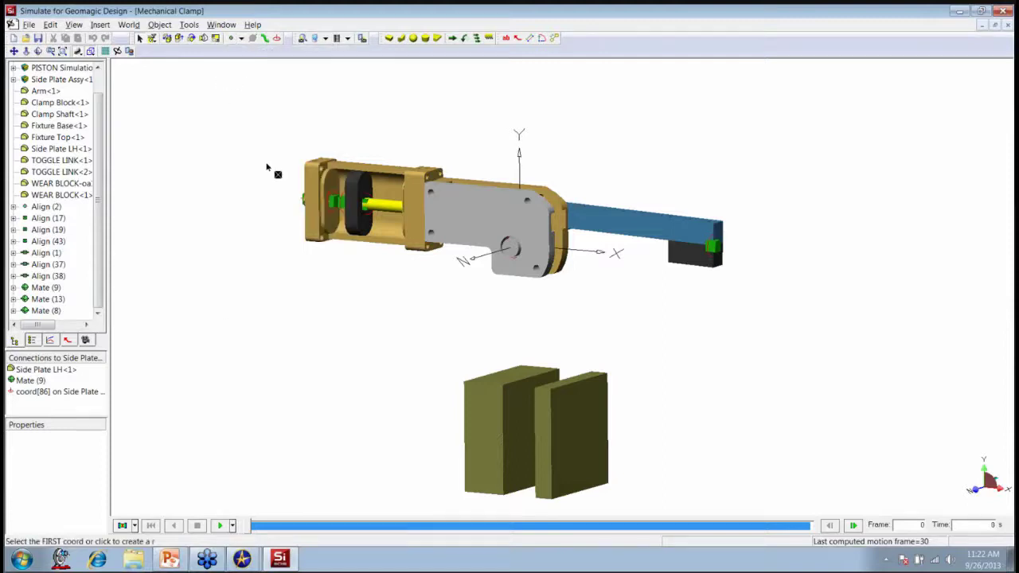
left_click(312, 197)
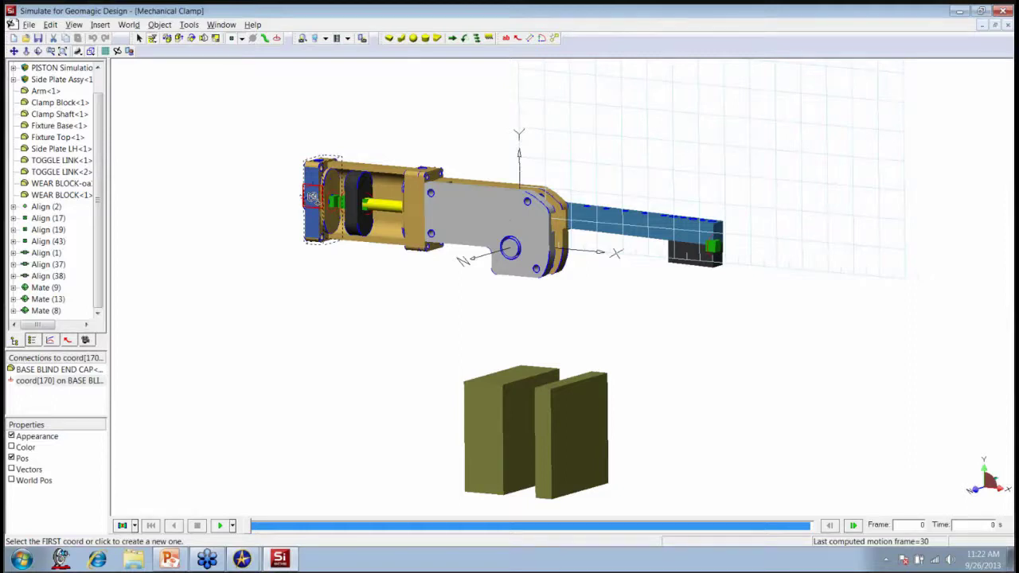
right_click(314, 197)
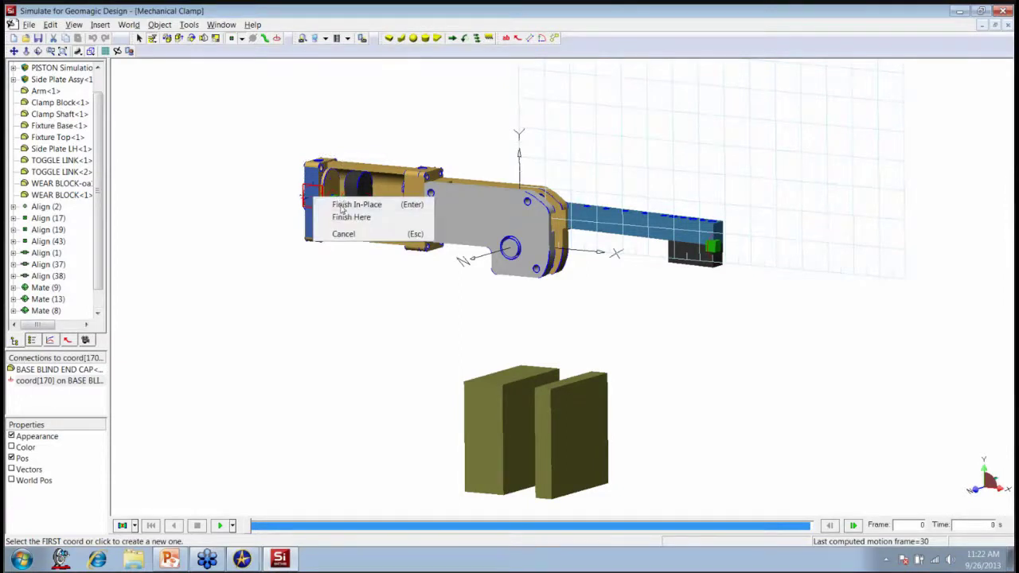
left_click(340, 205)
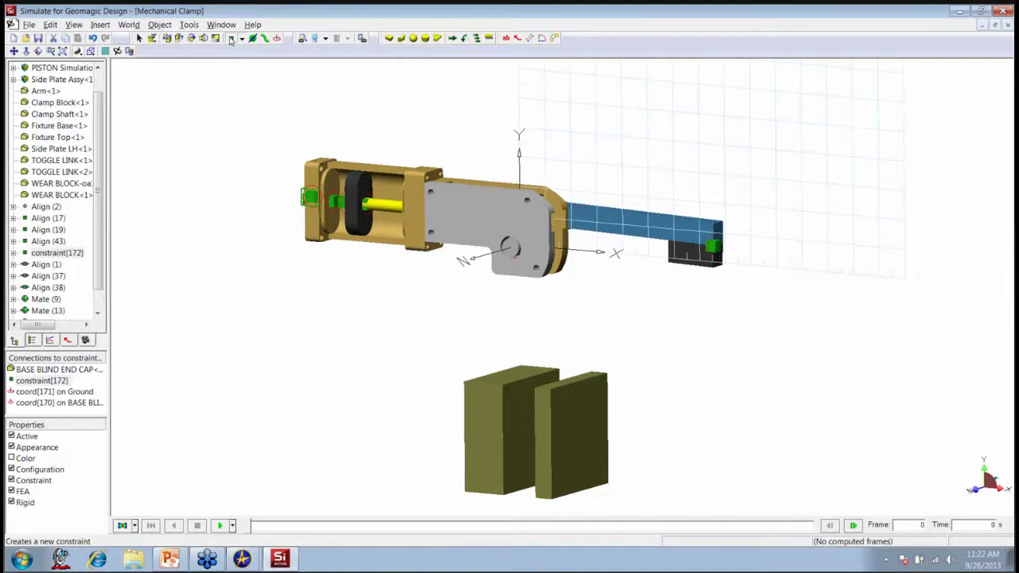
Step: Add a rigid constraint on the face of Side Plate LH, finished in place to anchor it to ground
left_click(465, 209)
right_click(466, 209)
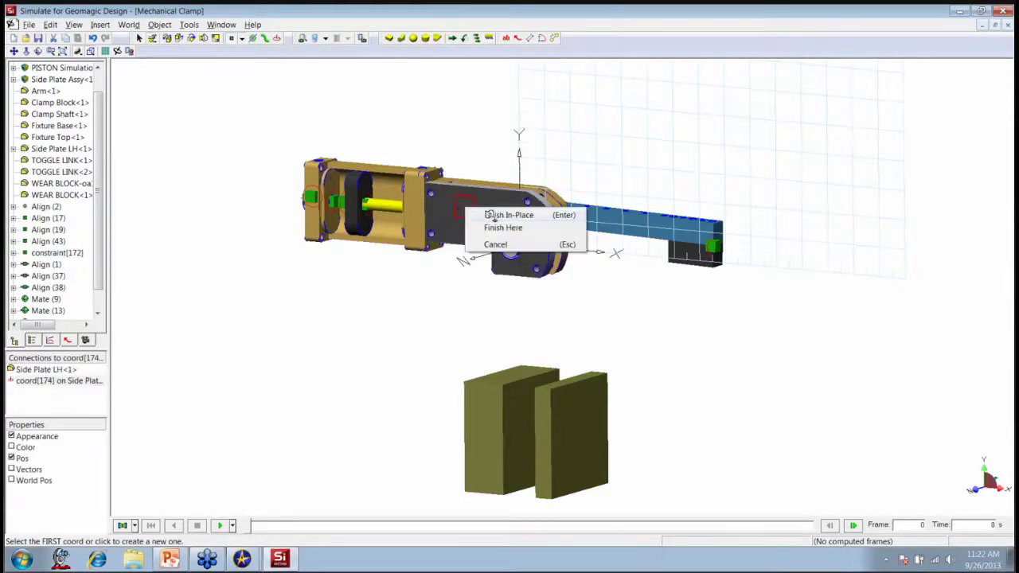
left_click(501, 215)
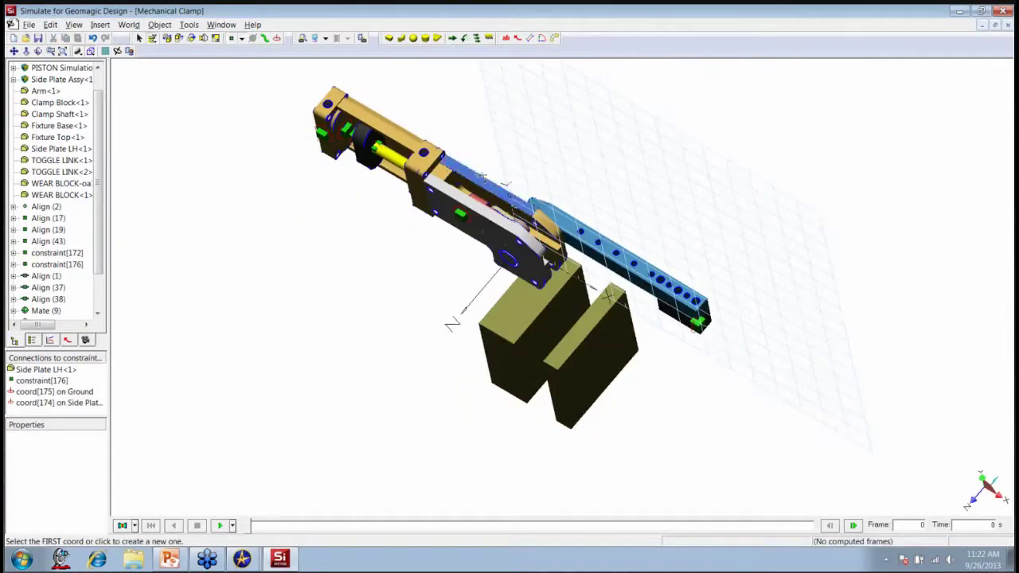
Step: Anchor the opposite Side Plate to ground with an in-place rigid constraint and return to the Select tool
right_click(481, 178)
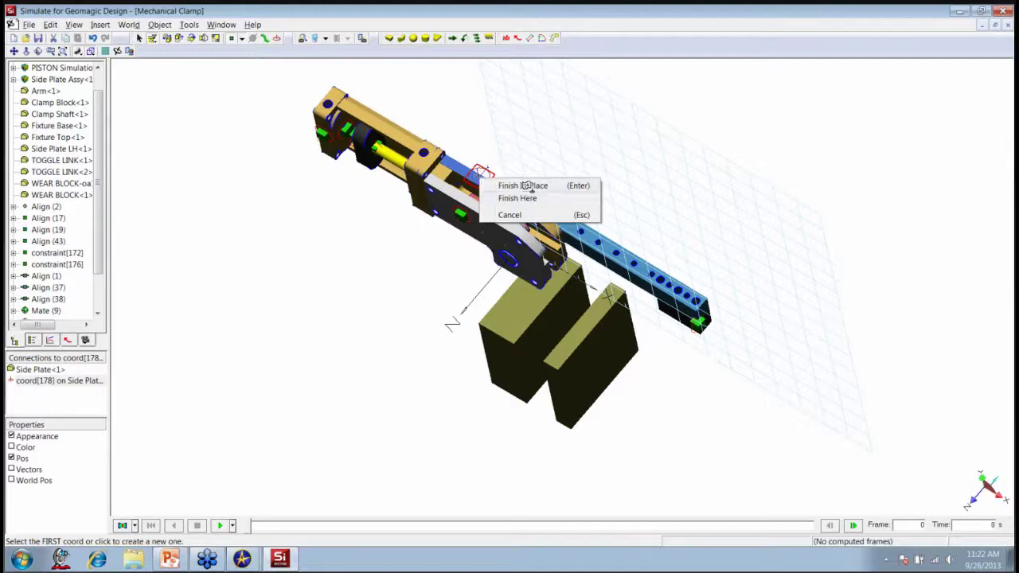
left_click(525, 186)
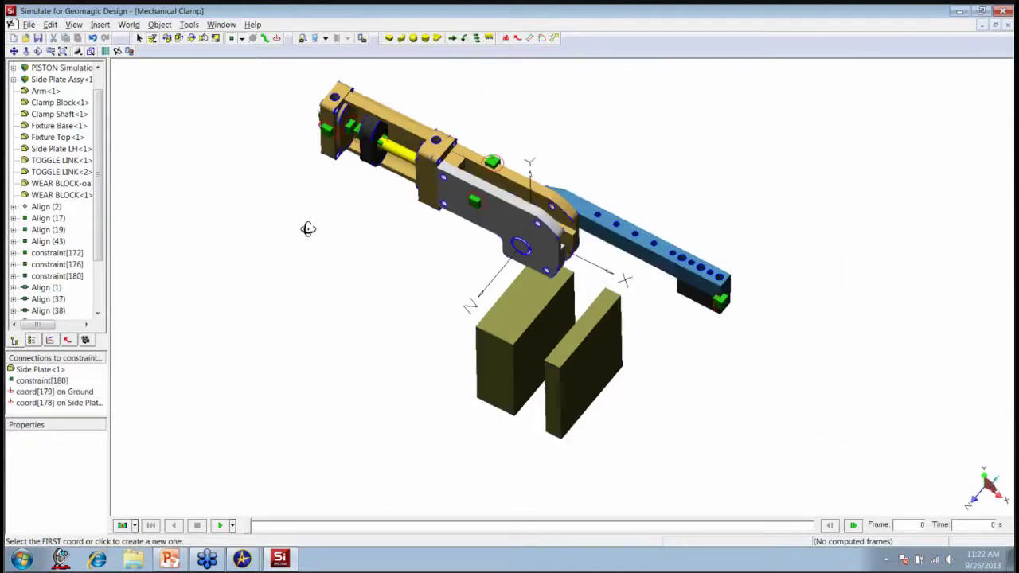
right_click(249, 97)
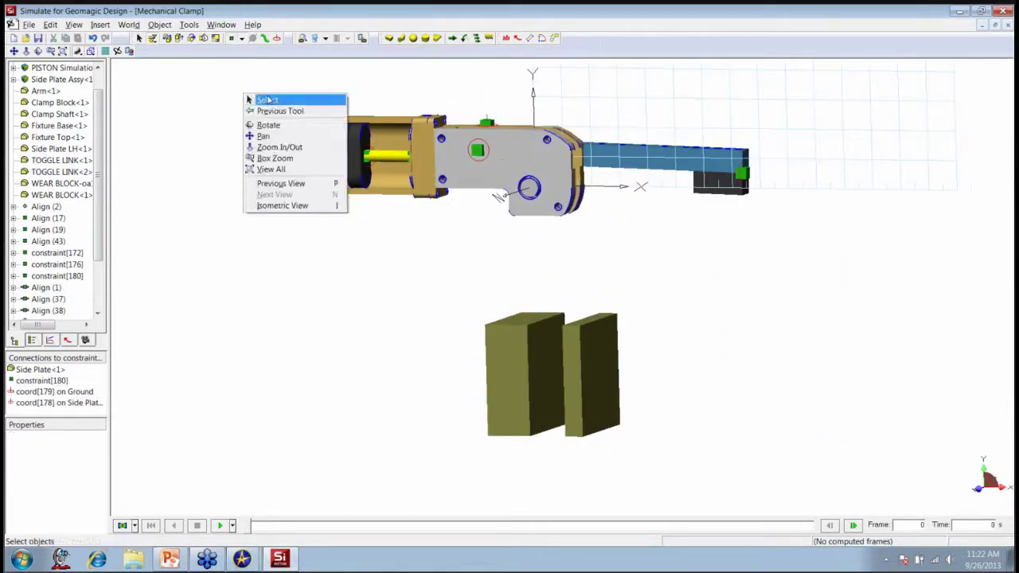
left_click(235, 113)
left_click_drag(411, 273, 309, 64)
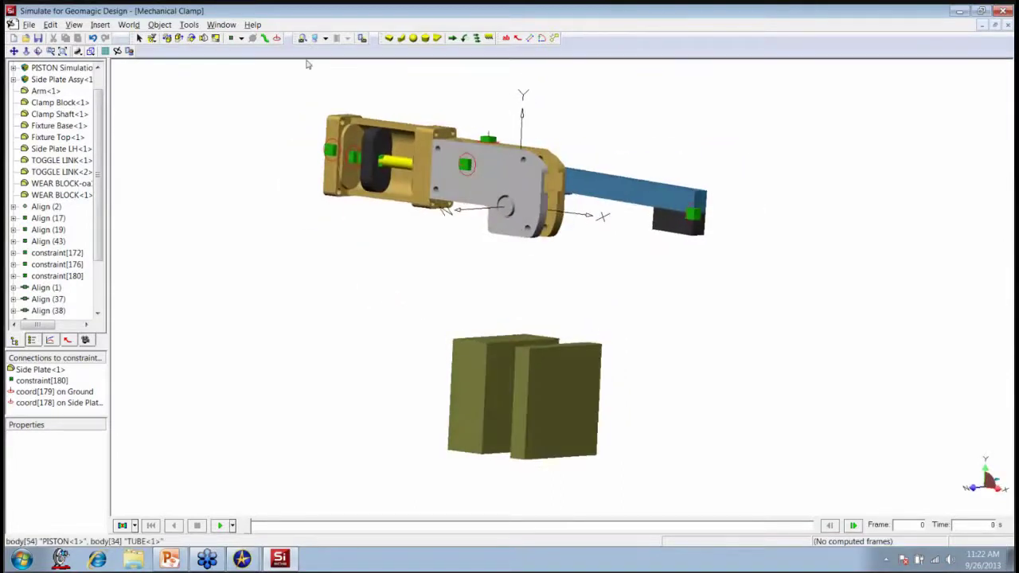
Step: Ground the Fixture Base block with a rigid constraint on its front face, finished in place
left_click(231, 37)
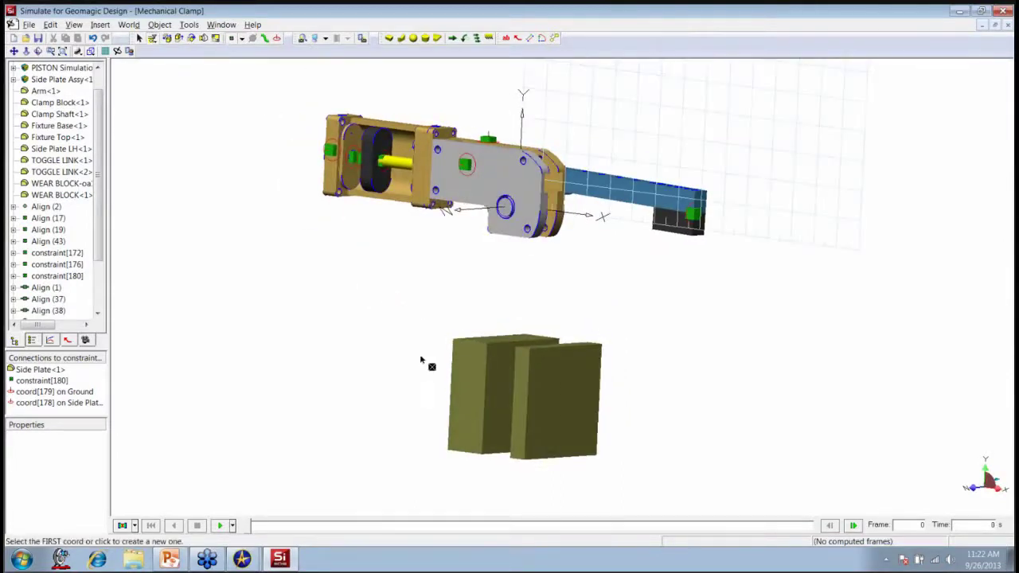
left_click(471, 376)
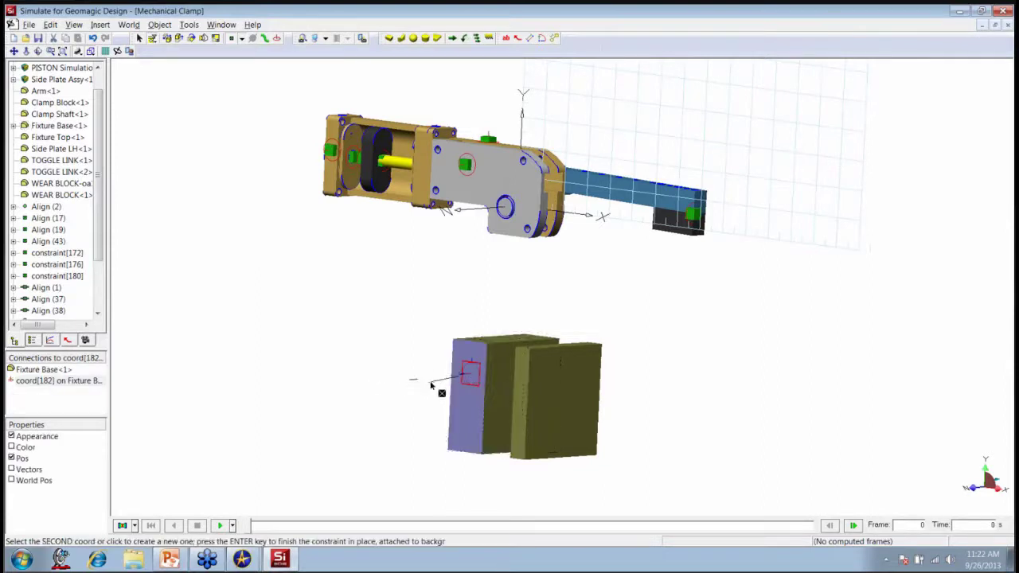
right_click(460, 383)
left_click(489, 390)
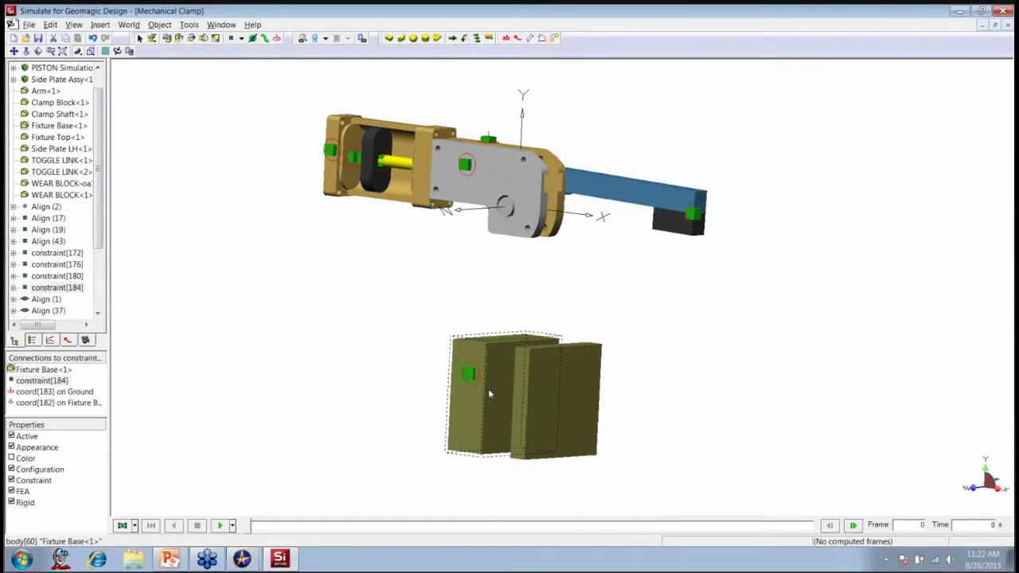
left_click_drag(311, 353, 363, 344)
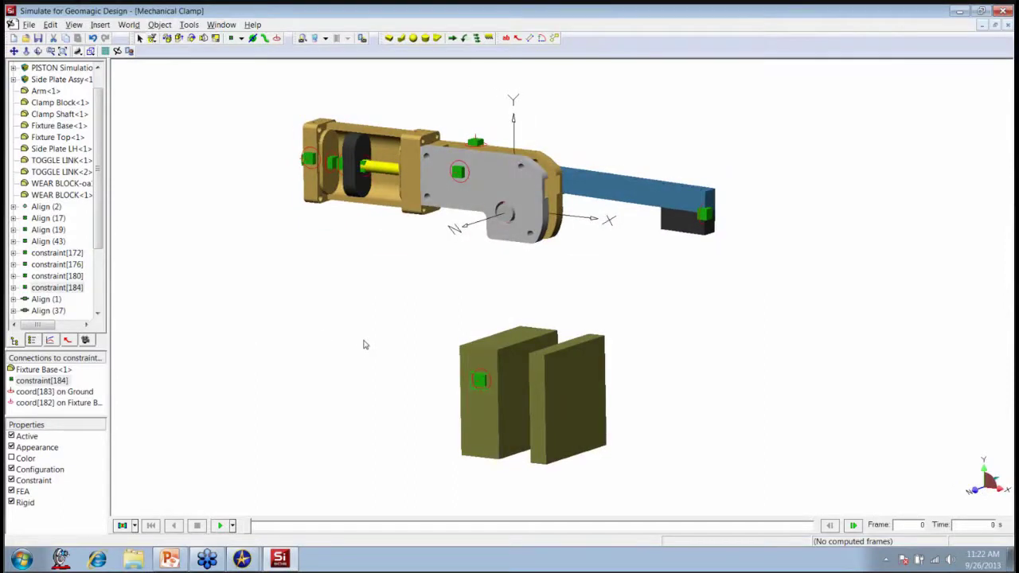
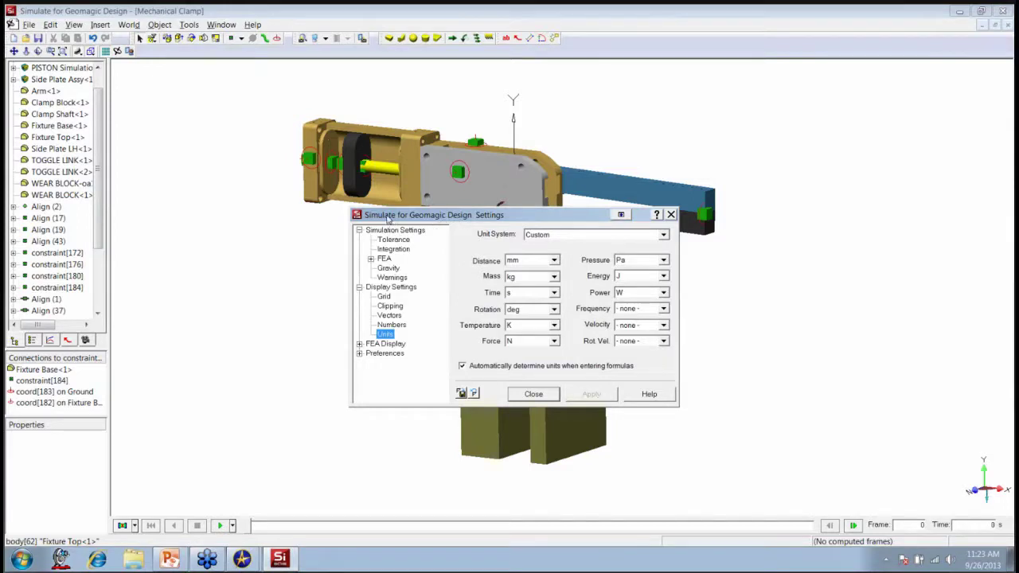
Step: Review the available distance units and unit systems in the Units settings, keeping Custom with mm, and close the settings
left_click_drag(389, 218, 267, 230)
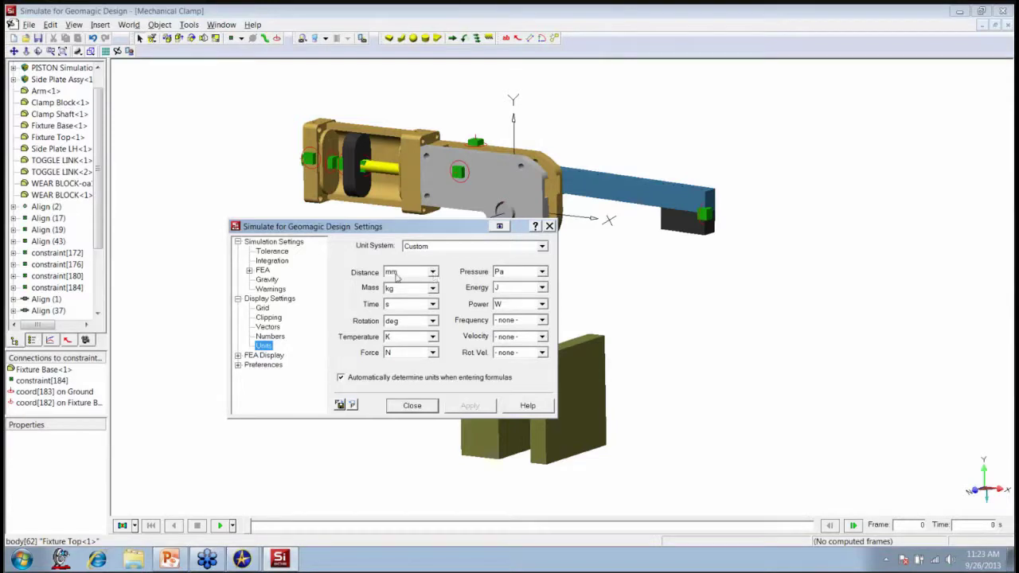
left_click(433, 273)
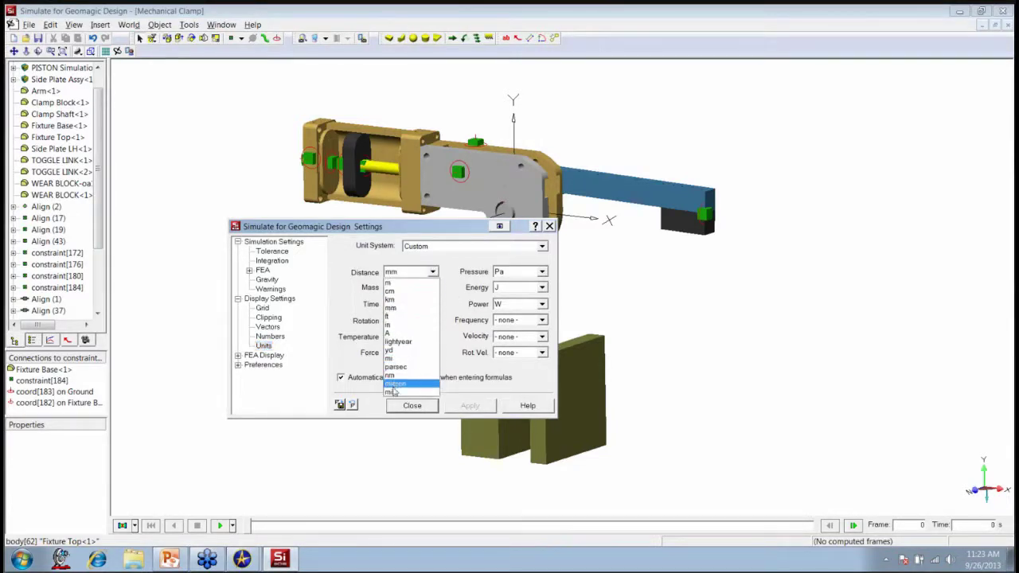
left_click(457, 278)
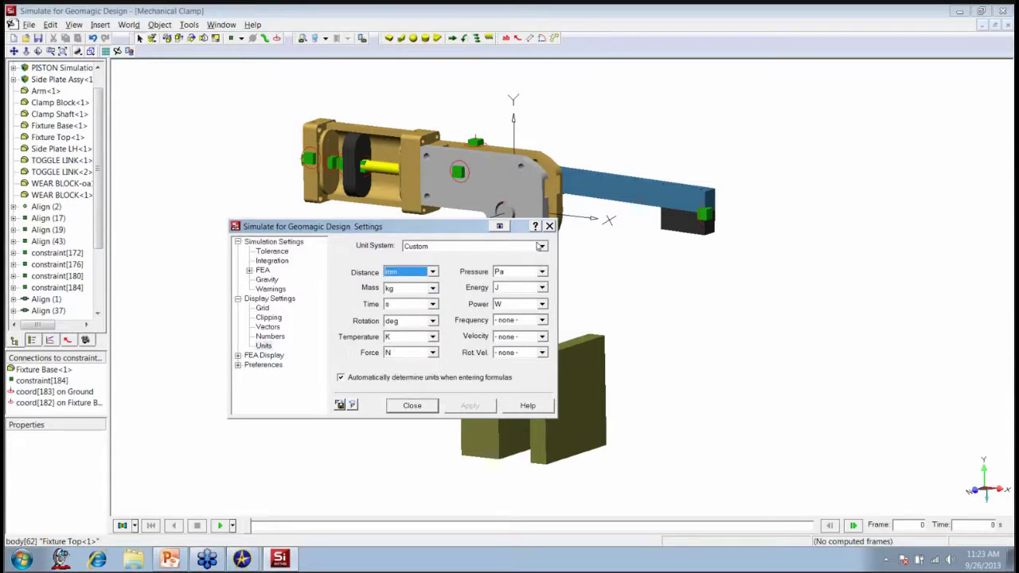
left_click(542, 248)
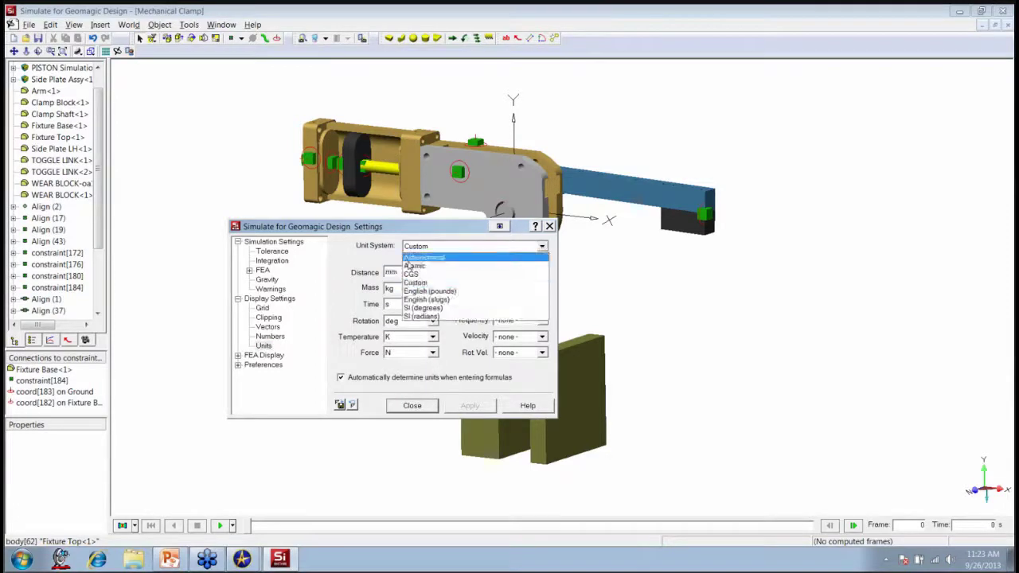
left_click(340, 255)
left_click(412, 406)
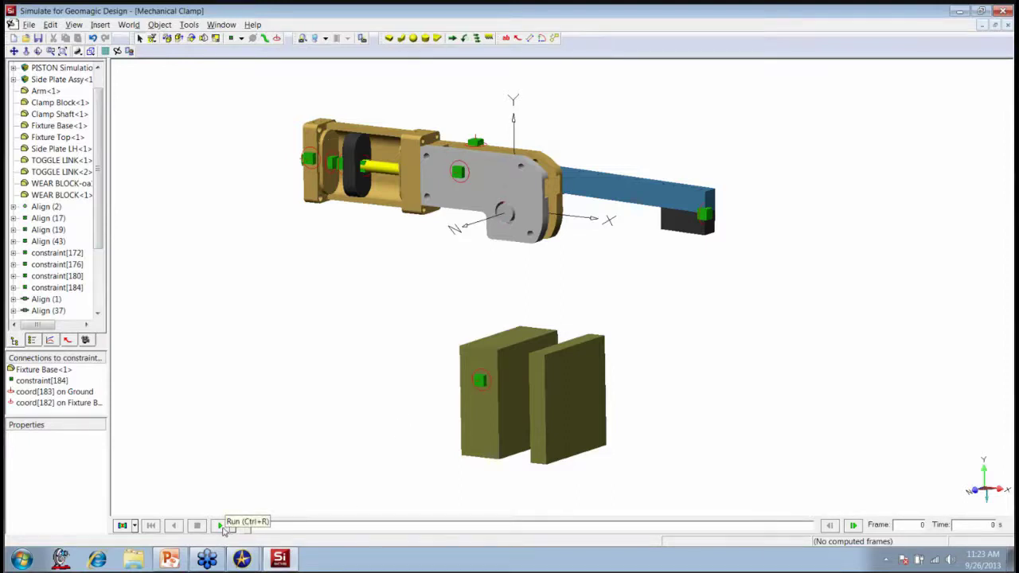
Step: Set the Fixture Top block as Fixed and run a trial motion simulation, stopping it and rewinding to the first frame
right_click(566, 371)
left_click(587, 486)
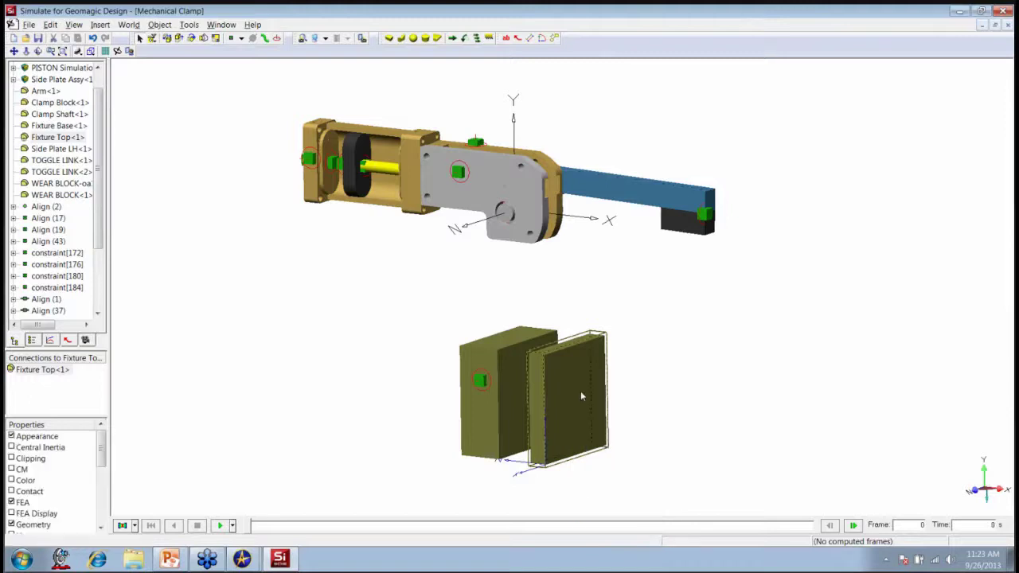
left_click(219, 525)
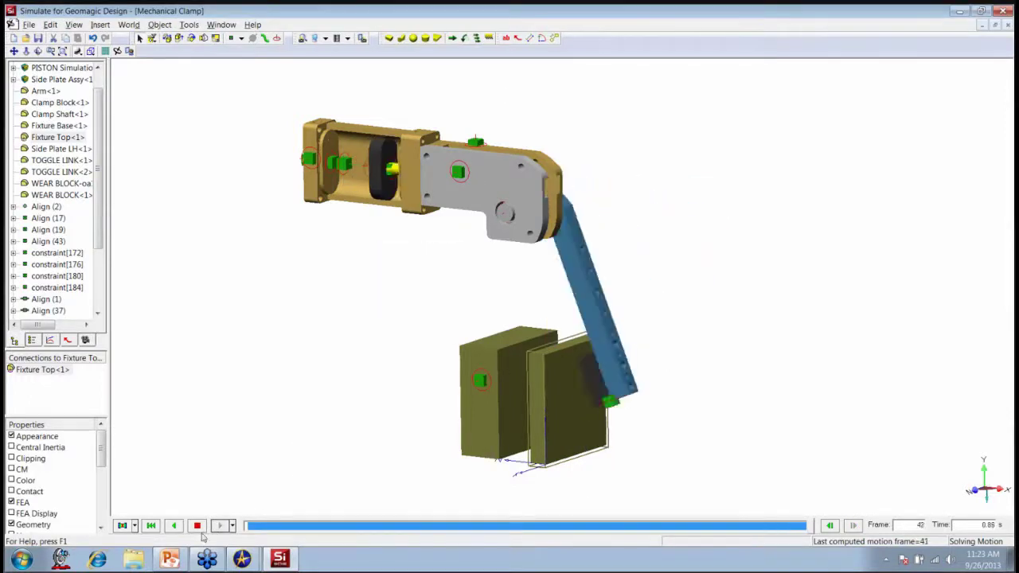
left_click(197, 527)
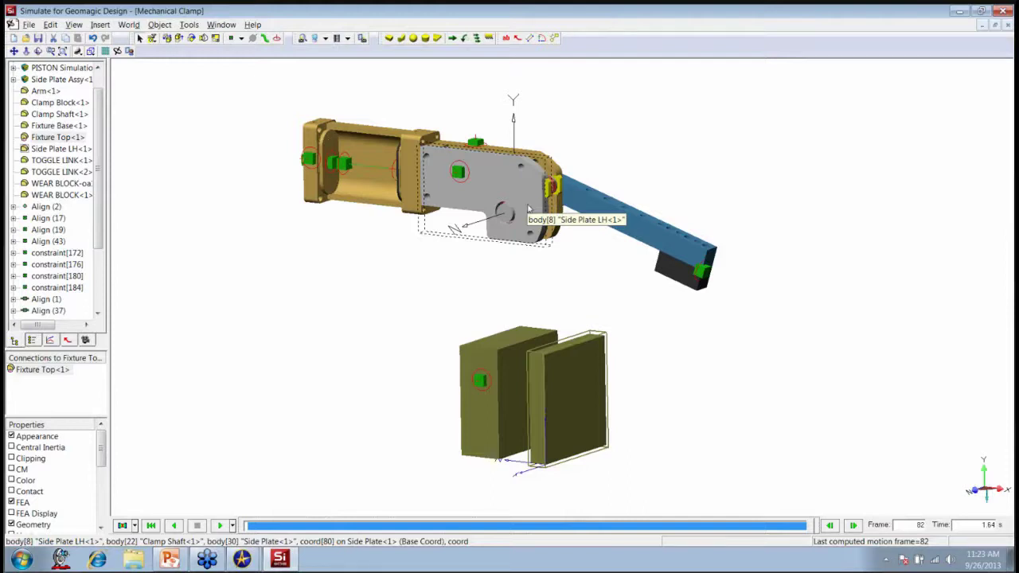
left_click(151, 527)
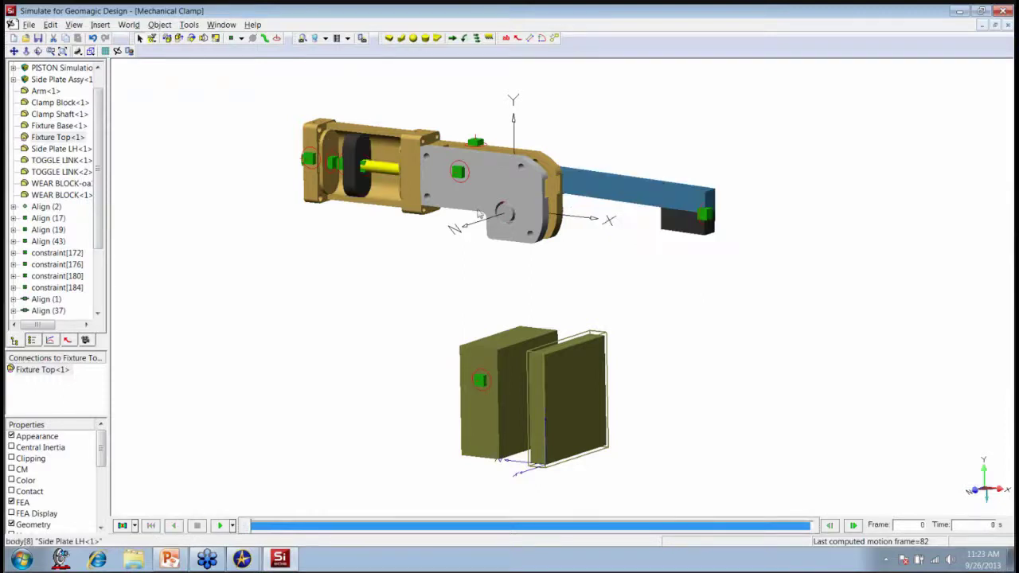
Step: Hide Side Plate LH to expose the toggle linkage and piston rod inside the clamp
right_click(492, 173)
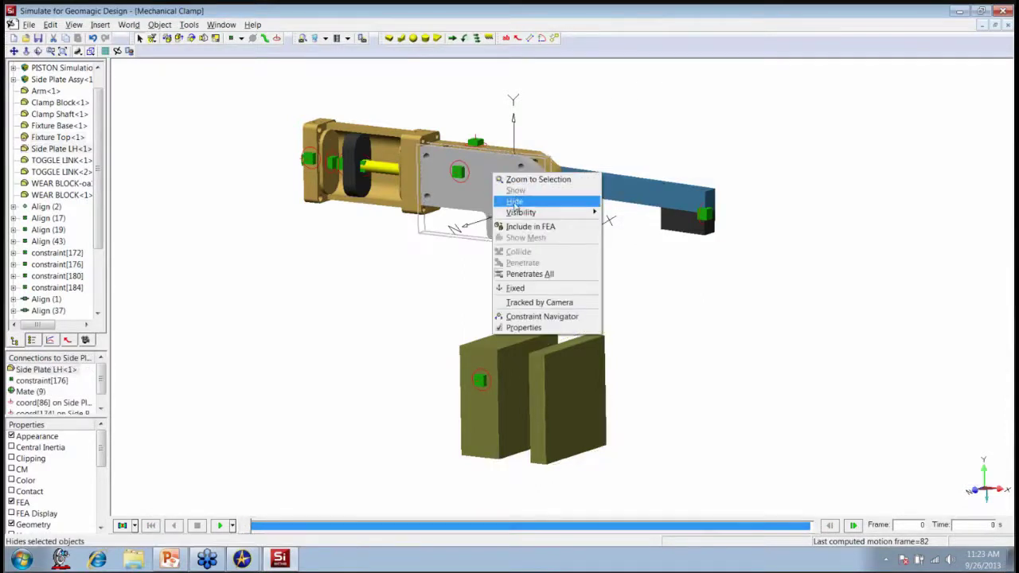
left_click(515, 209)
scroll(510, 219, "up", 3)
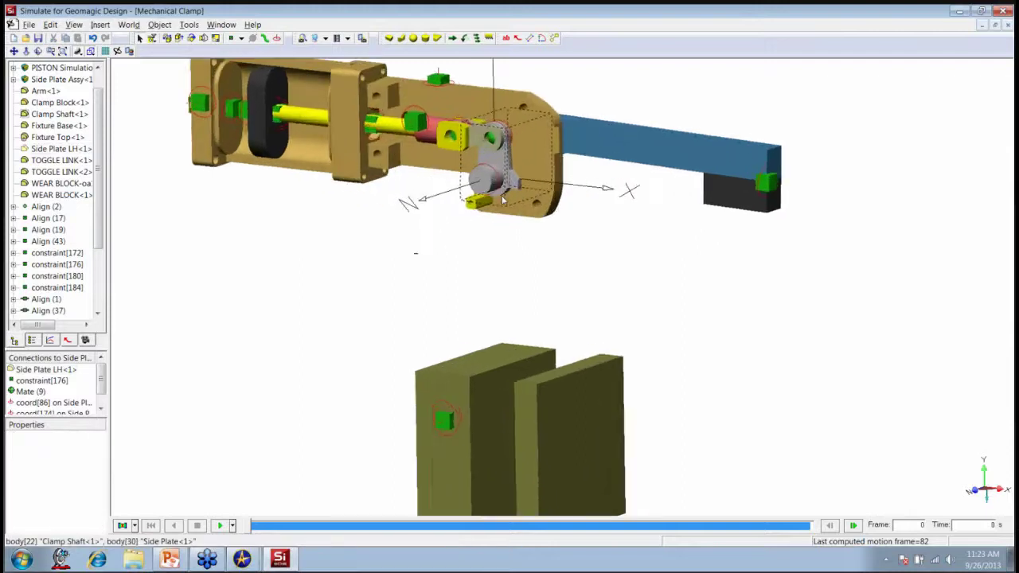
middle_click_drag(496, 287, 546, 298)
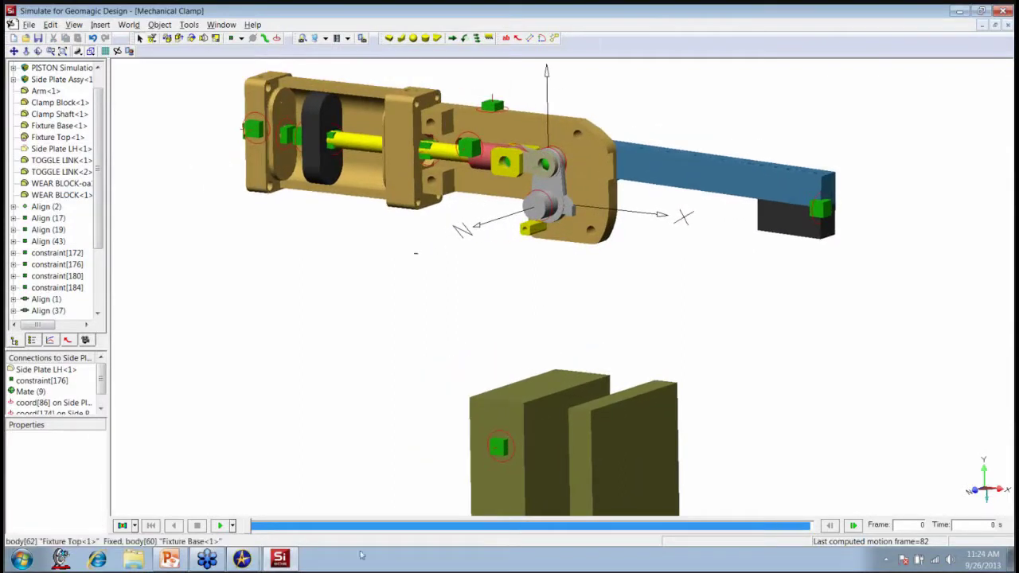
Step: Scrub through the early computed frames to examine how the piston and toggle links move, and return to frame 0
left_click_drag(250, 527, 323, 544)
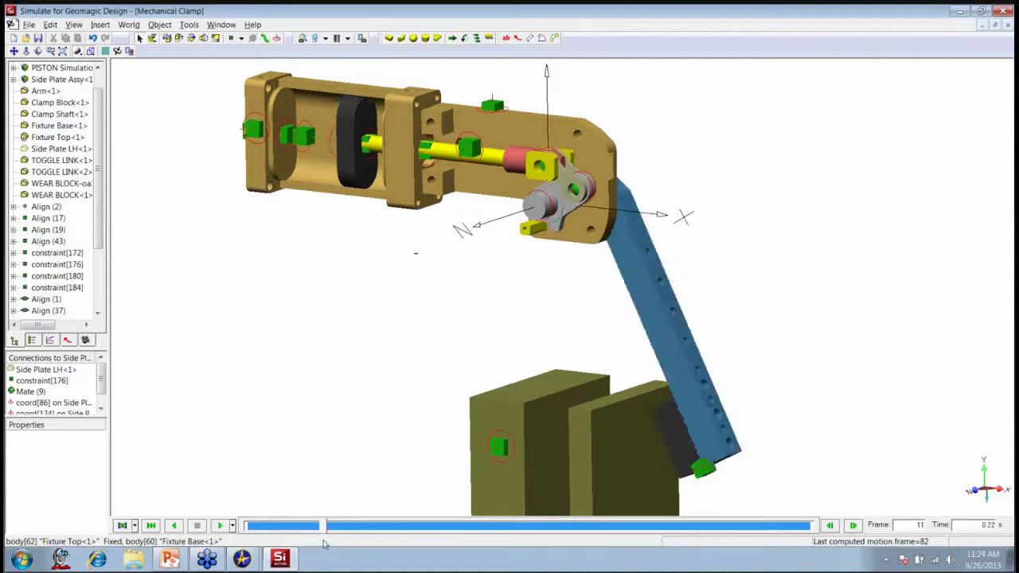
left_click_drag(324, 538, 304, 535)
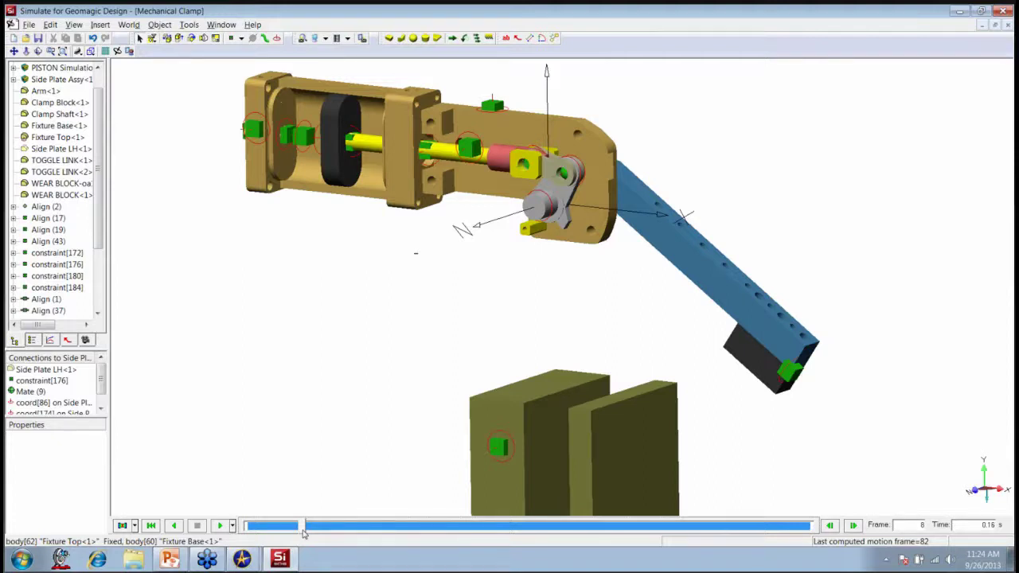
left_click_drag(304, 533, 265, 533)
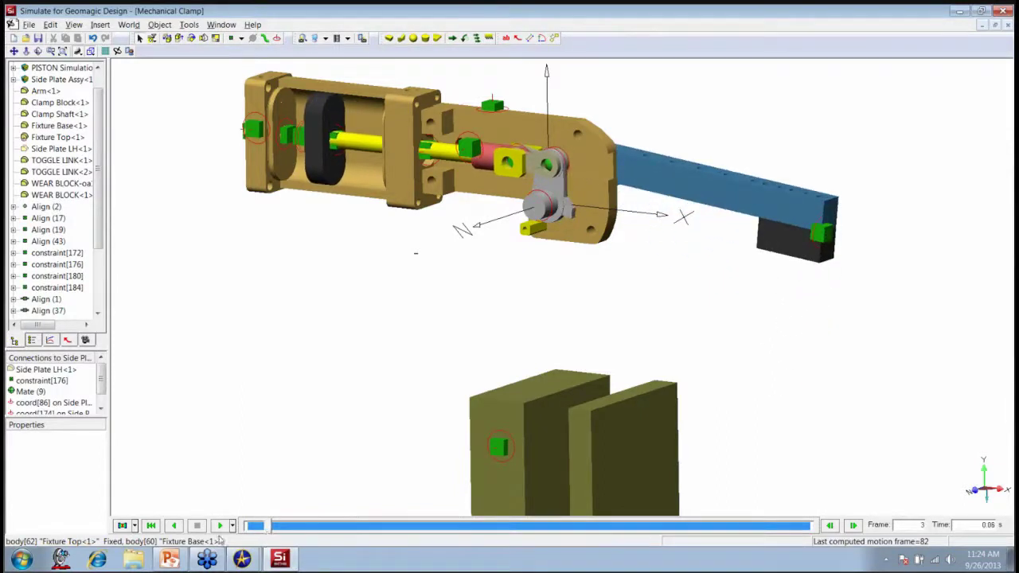
left_click(151, 526)
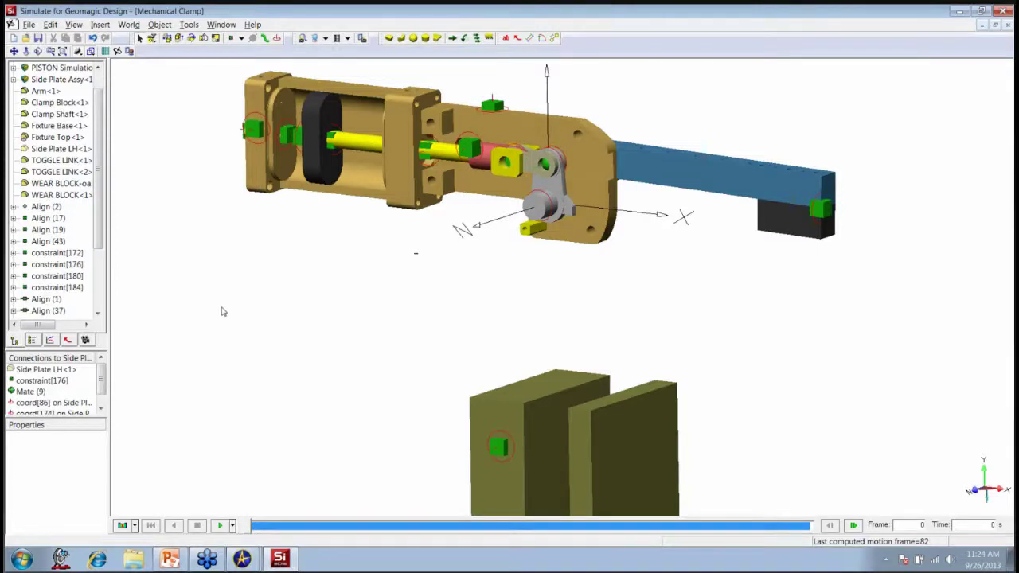
Step: Change the piston rod's Align (1) constraint to a Linear Actuator with the Length / Displacement actuator type
left_click(353, 148)
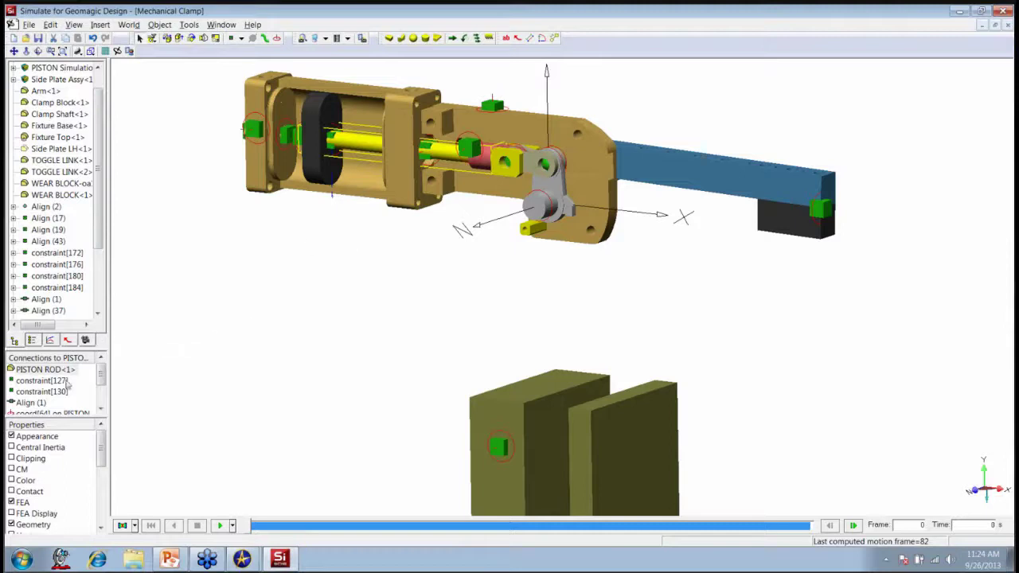
left_click_drag(81, 414, 80, 455)
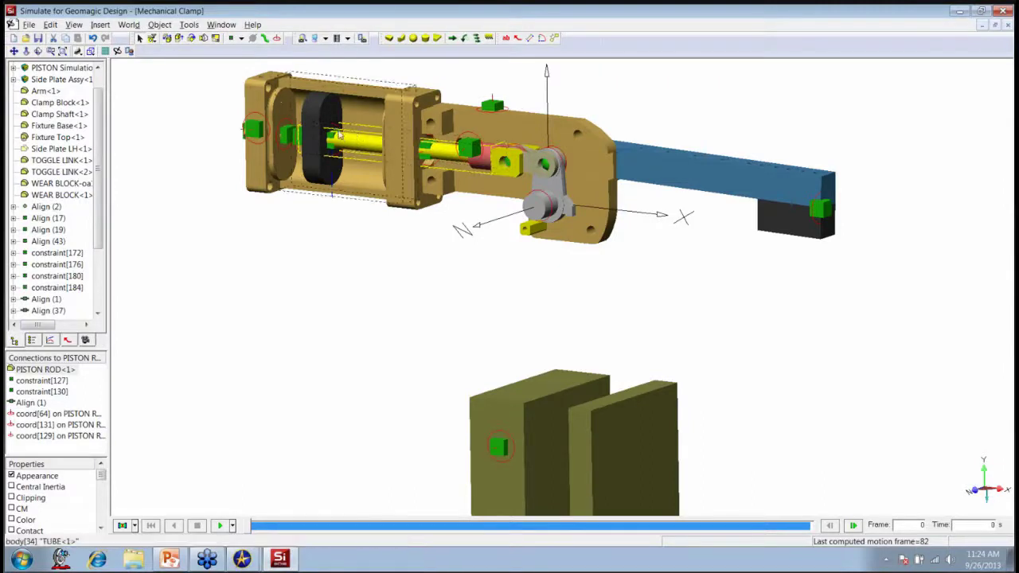
right_click(32, 404)
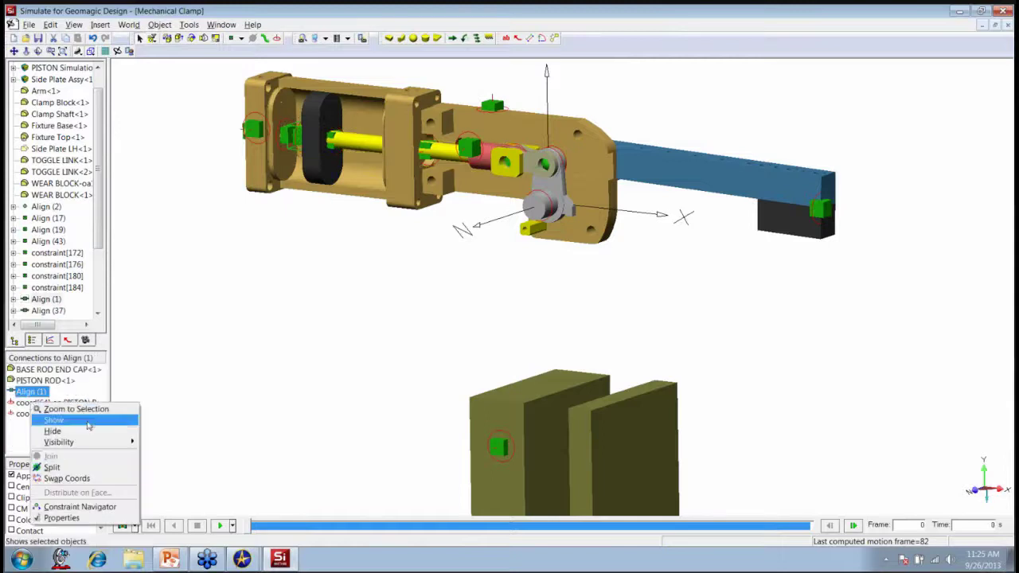
left_click(83, 517)
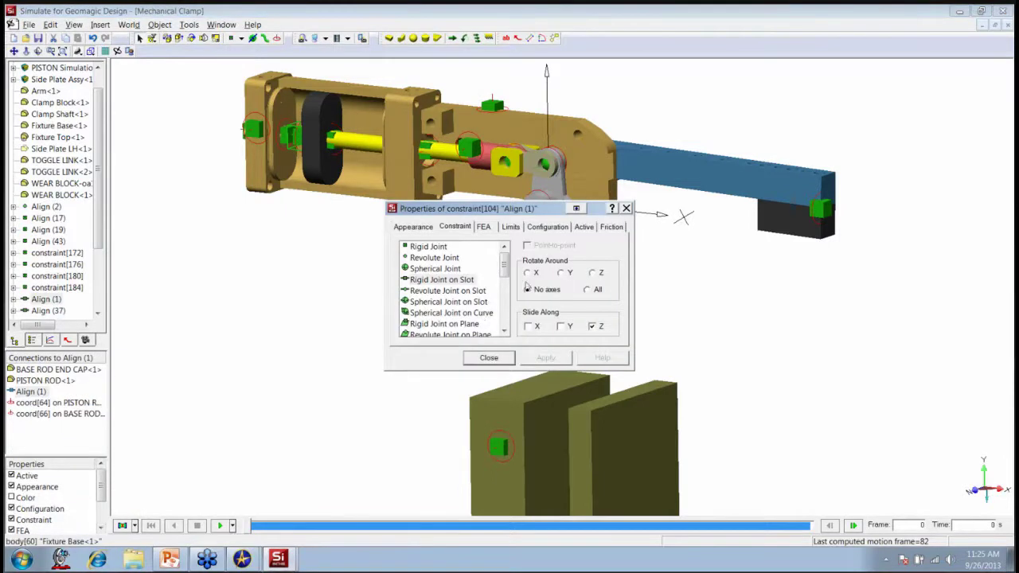
scroll(505, 269, "down", 3)
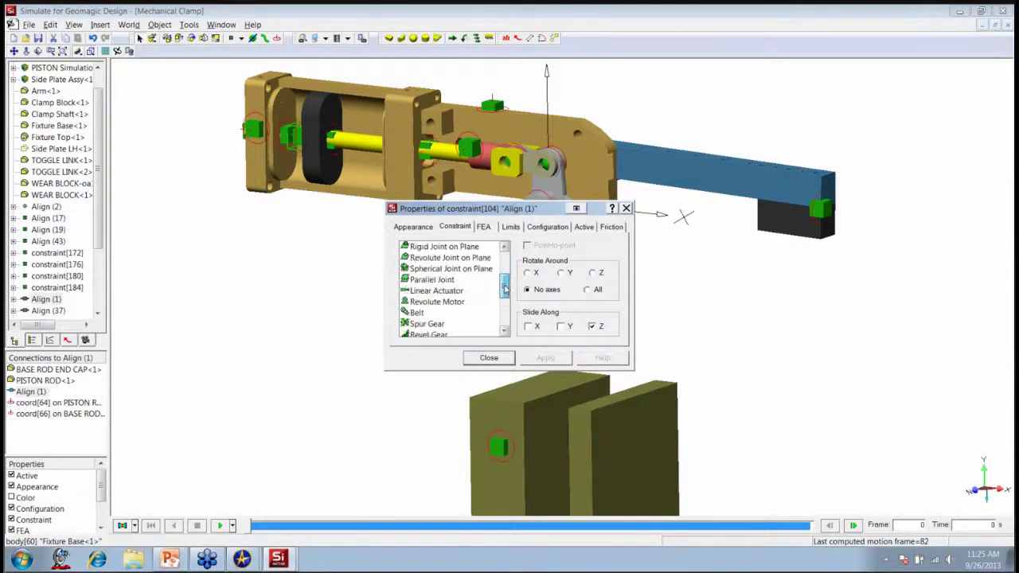
left_click(453, 273)
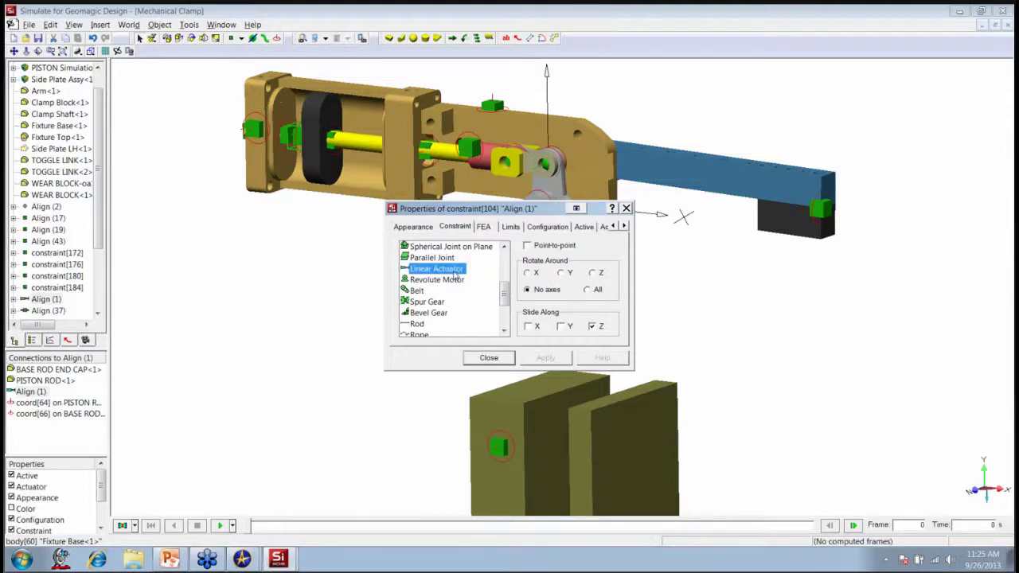
mouse_move(505, 299)
left_mouse_down()
mouse_move(506, 280)
mouse_move(507, 290)
left_mouse_up()
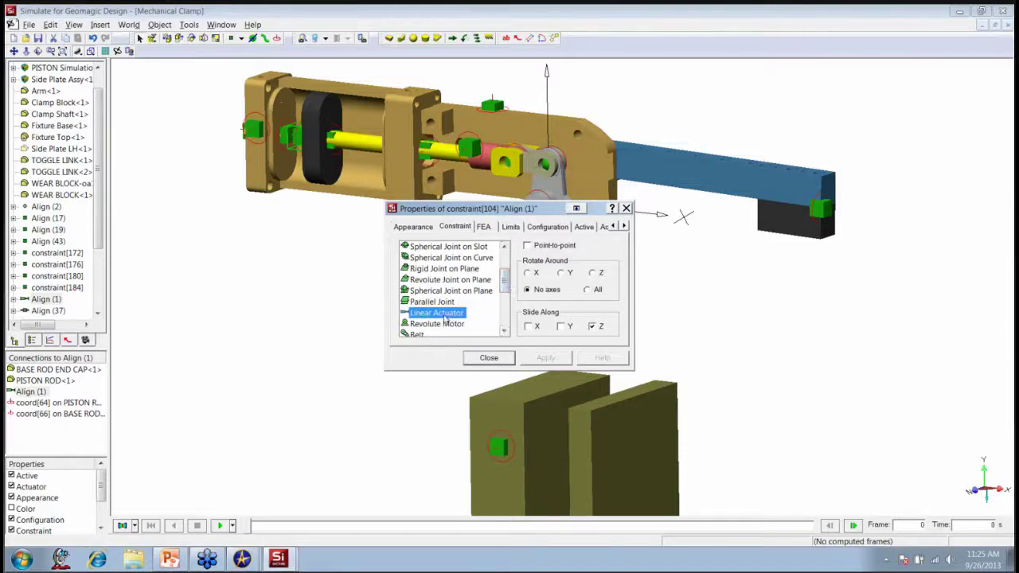
left_click(605, 228)
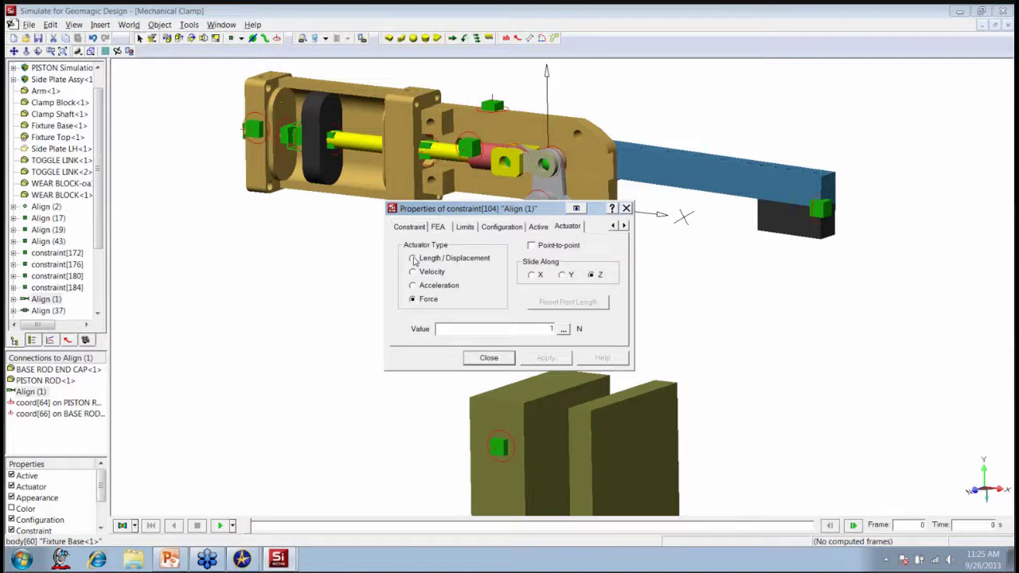
left_click(413, 259)
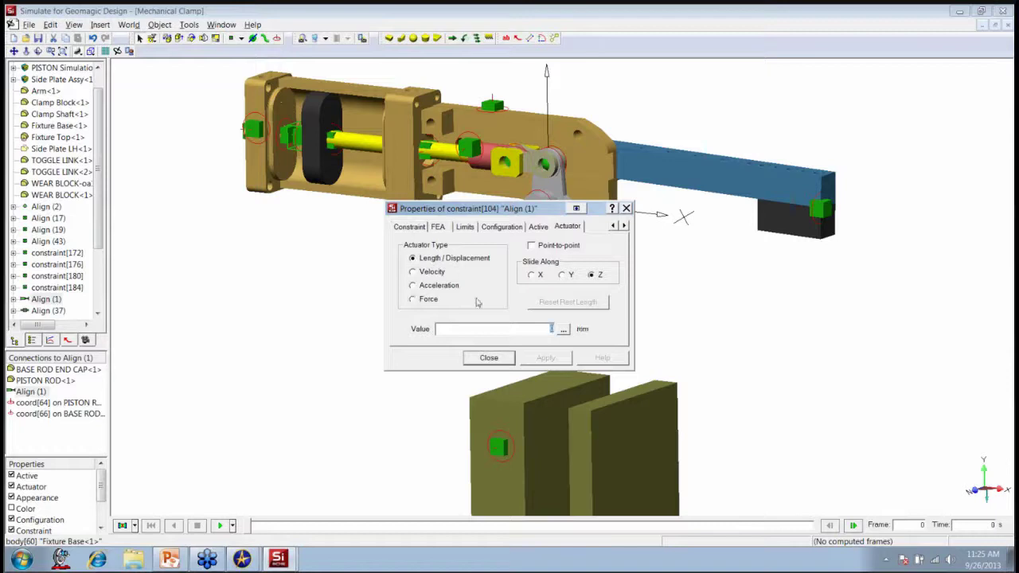
Step: Define the actuator's value as a Step function from 0 mm at 0 s to 50 mm at 2 s
left_click(563, 329)
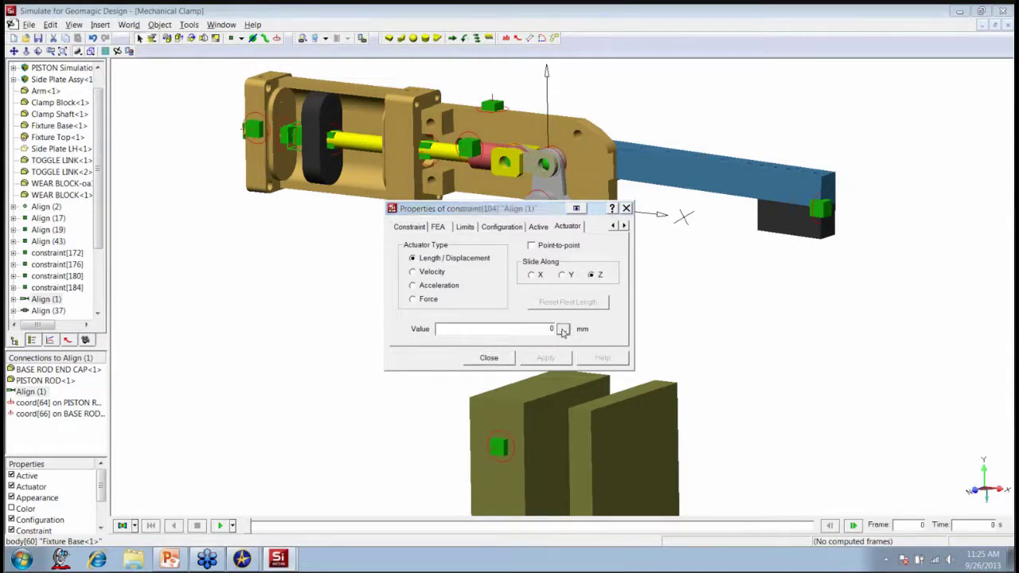
left_click_drag(446, 194, 392, 204)
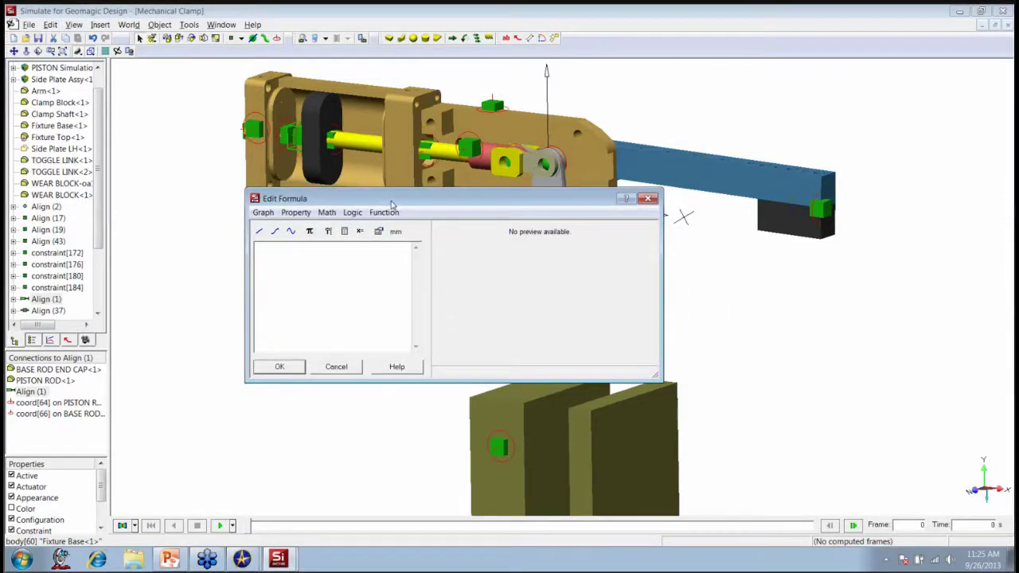
left_click(278, 231)
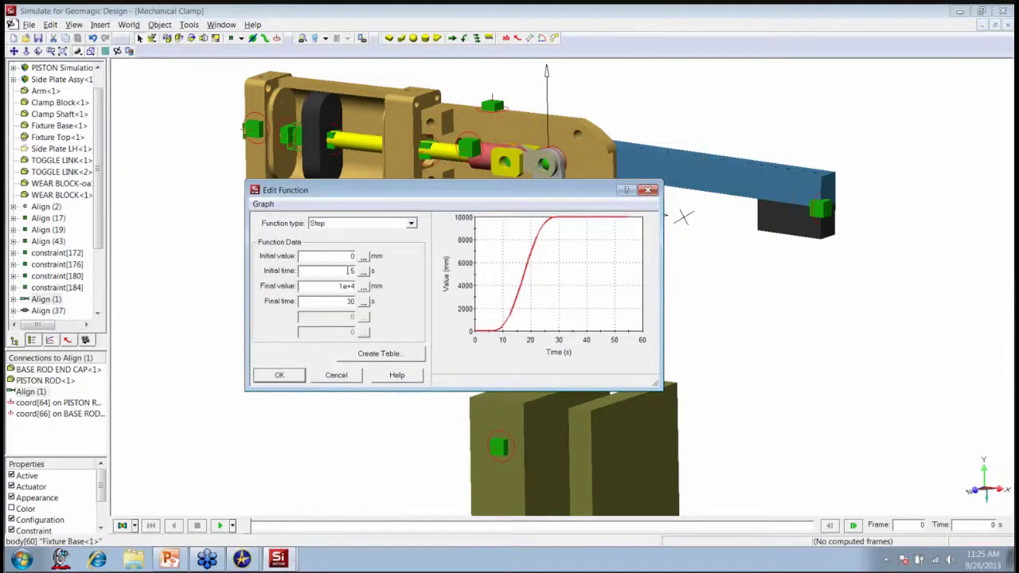
double_click(350, 271)
type("0")
double_click(355, 286)
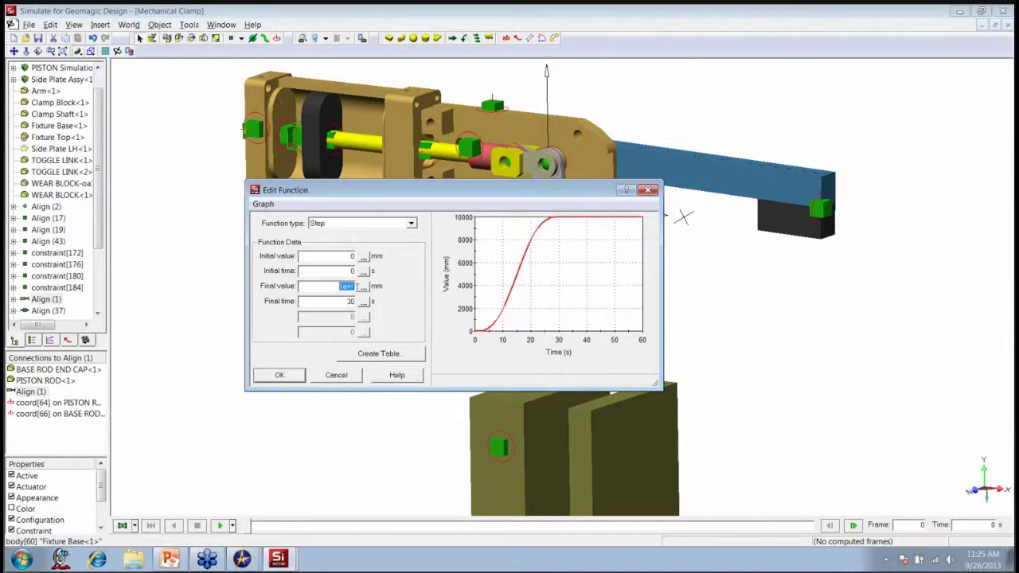
type("50")
left_click(349, 301)
type("2")
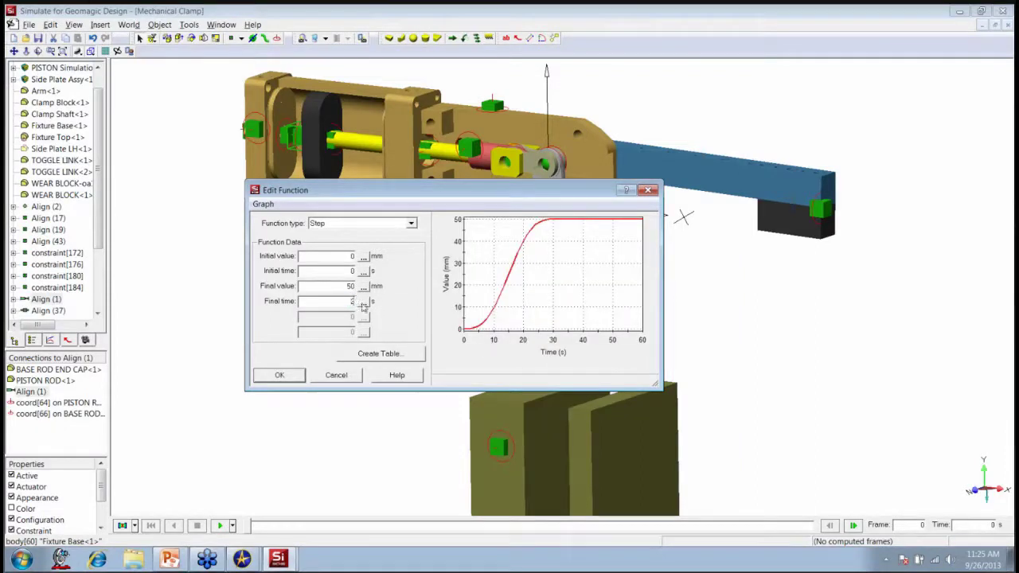
left_click(351, 286)
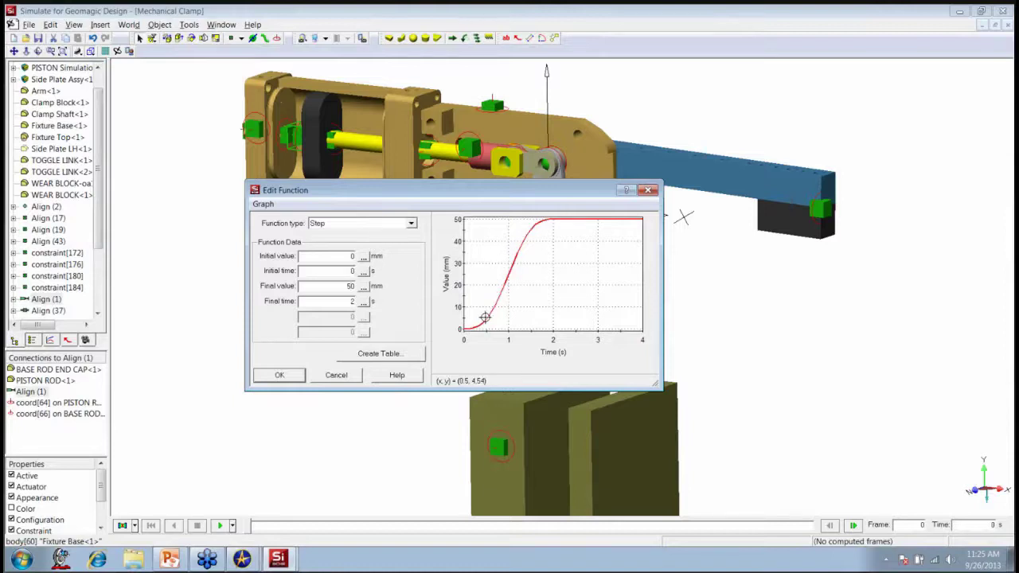
left_click(292, 379)
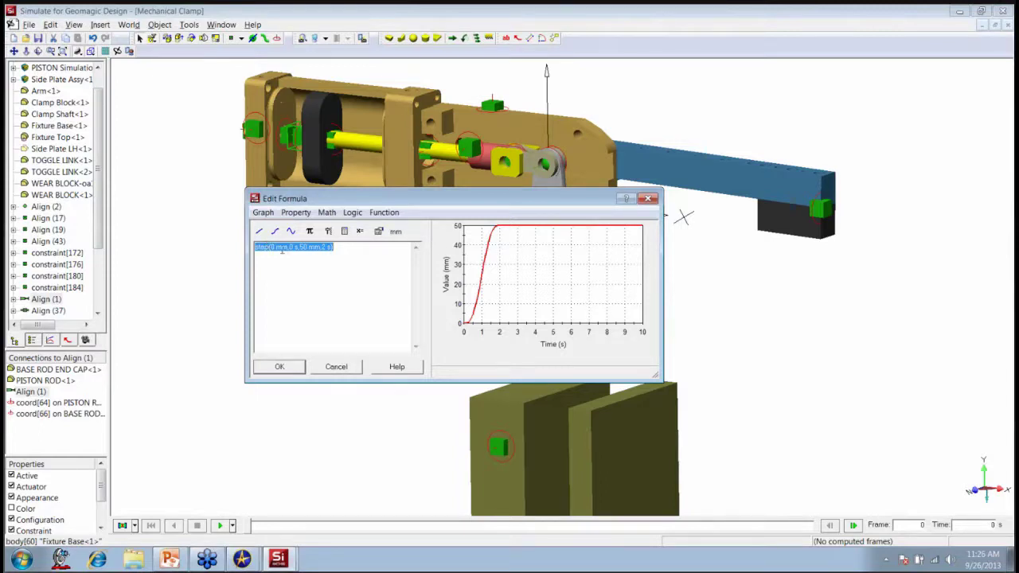
left_click(282, 367)
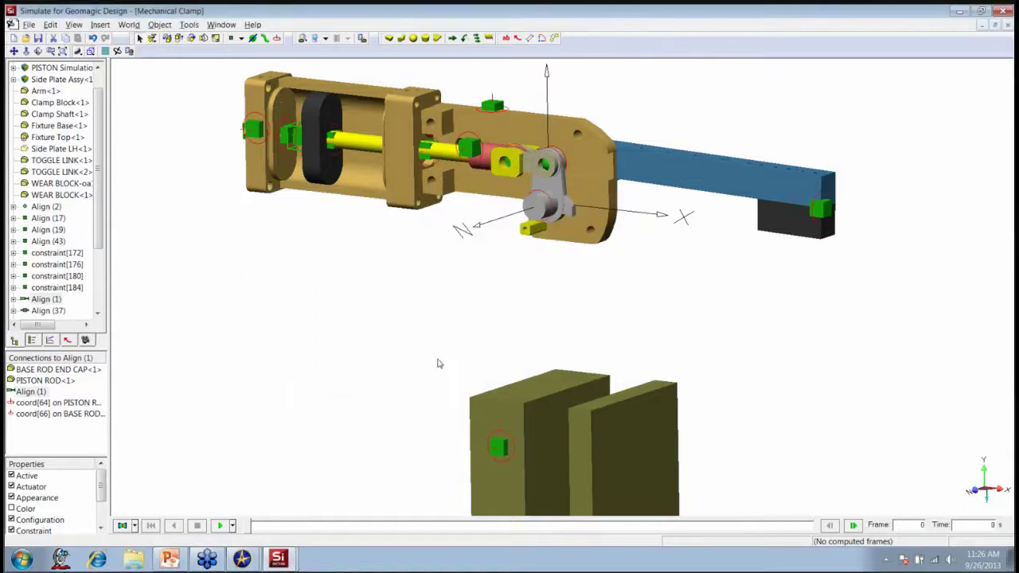
Step: Set the simulation's run control to stop when time>2 and apply the settings
right_click(326, 285)
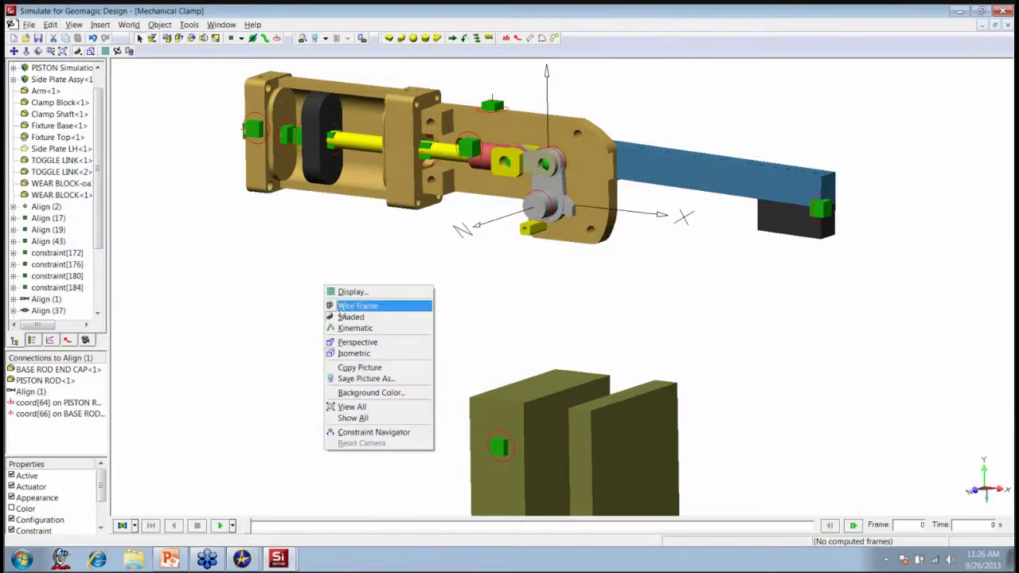
left_click(348, 293)
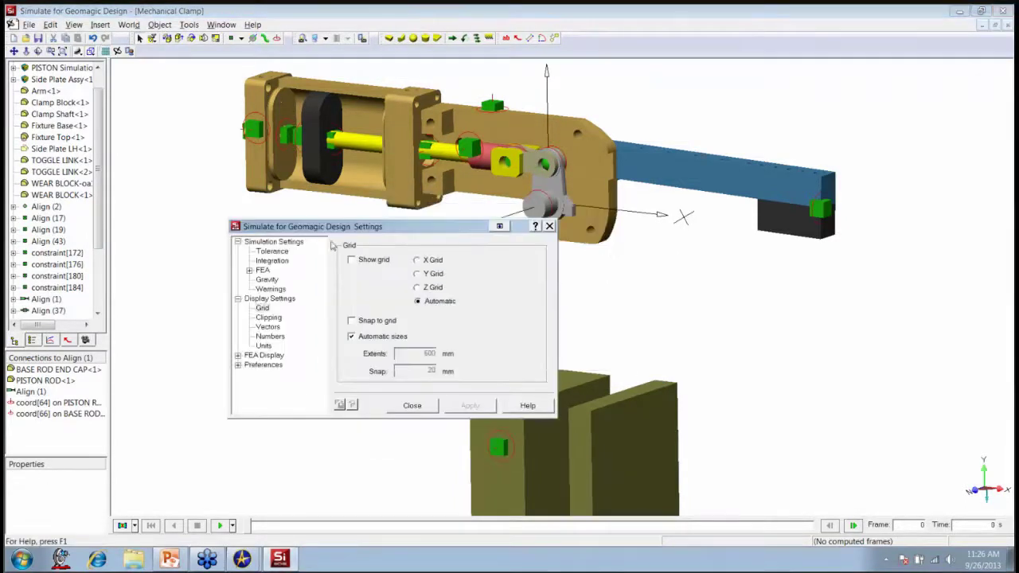
left_click(279, 242)
left_click(357, 287)
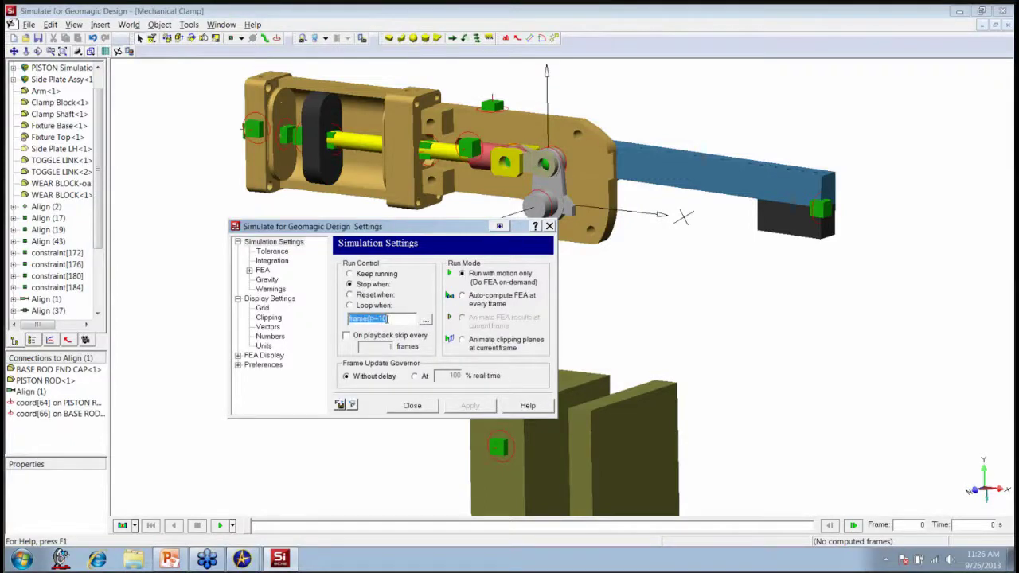
type("time>2")
left_click(467, 405)
left_click(470, 406)
left_click(403, 408)
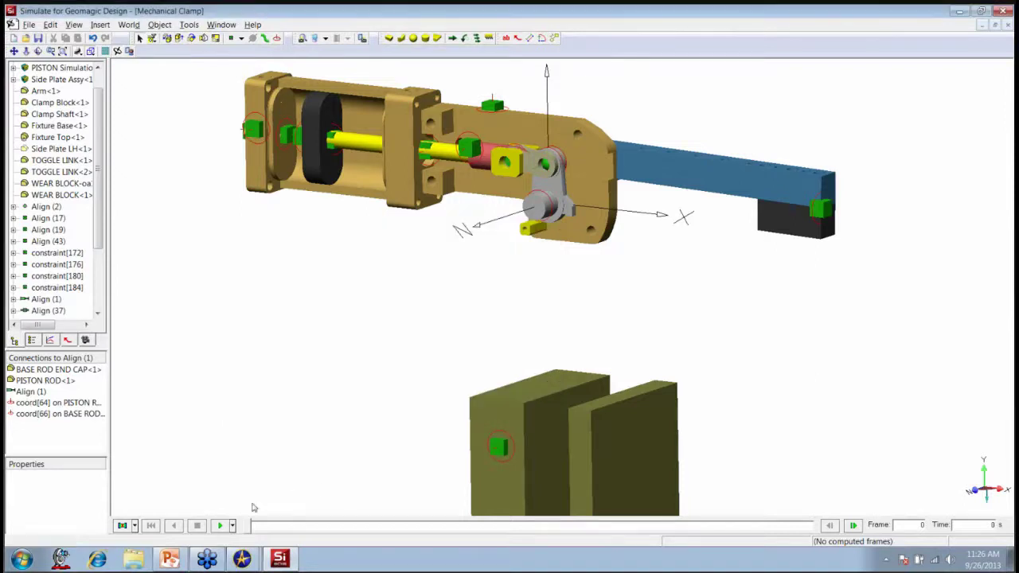
Step: Run the simulation, examine the clamp arm's closing motion, and scrub back to frame 0
left_click(220, 526)
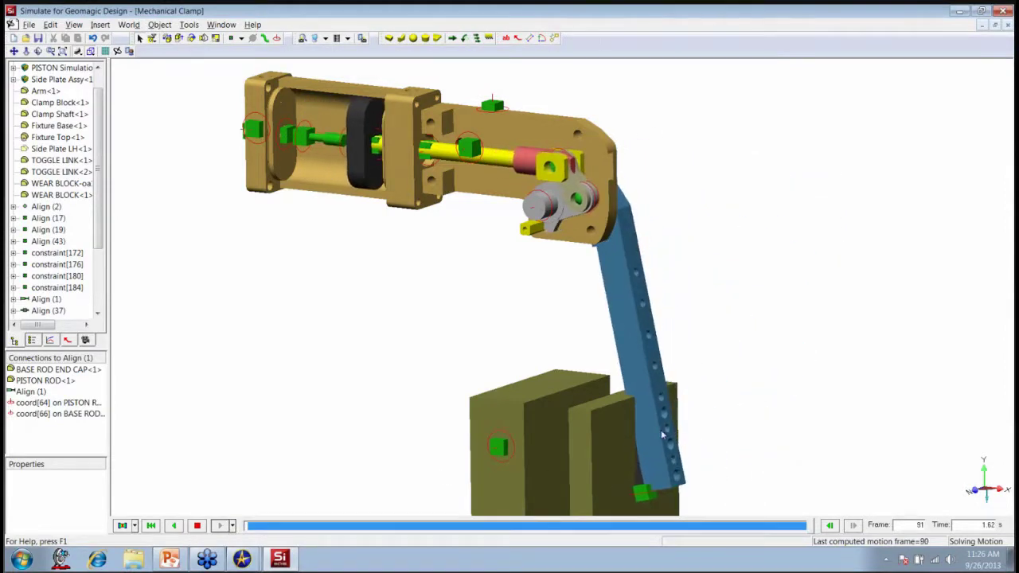
left_click_drag(386, 393, 354, 390)
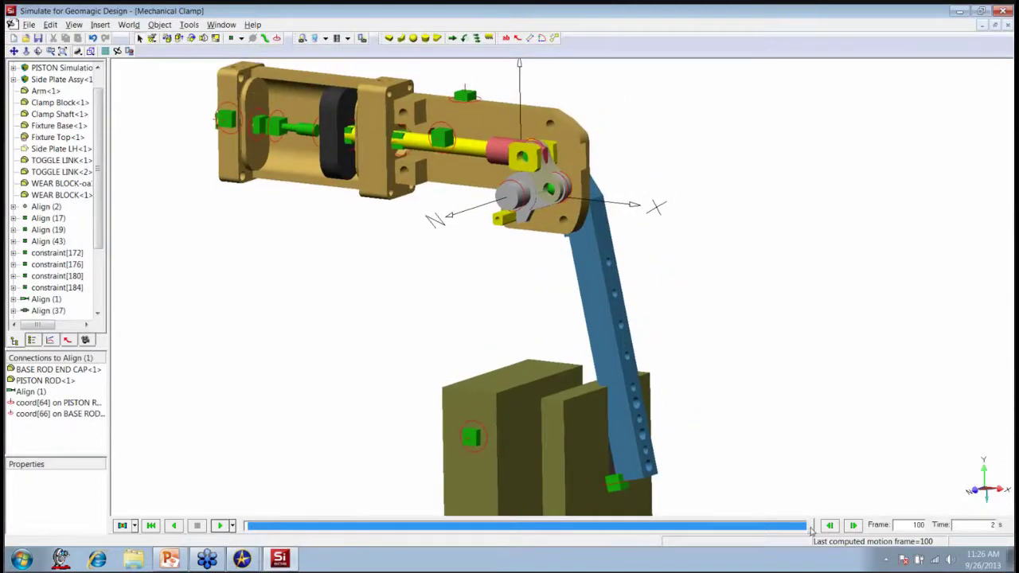
left_click_drag(812, 531, 249, 534)
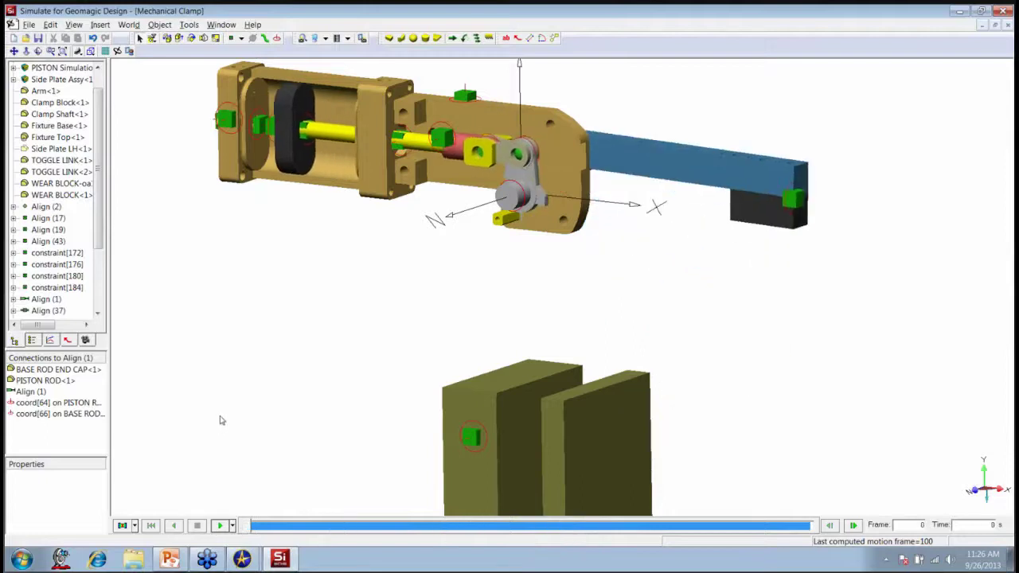
Step: Add a constraint displacement meter for the piston rod's Align (1) actuator and run the simulation to plot it
left_click(328, 137)
left_click(26, 403)
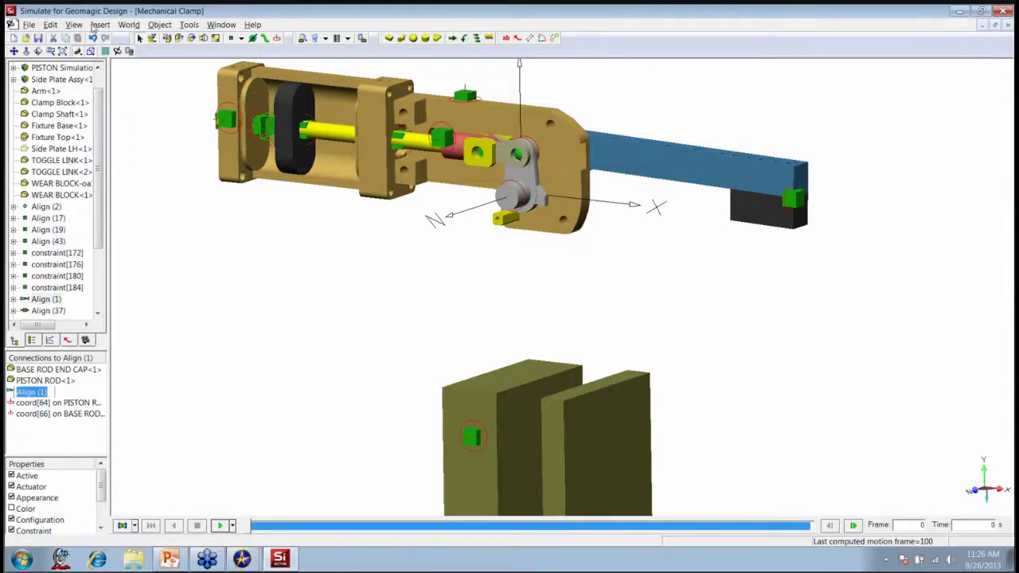
left_click(100, 24)
mouse_move(116, 121)
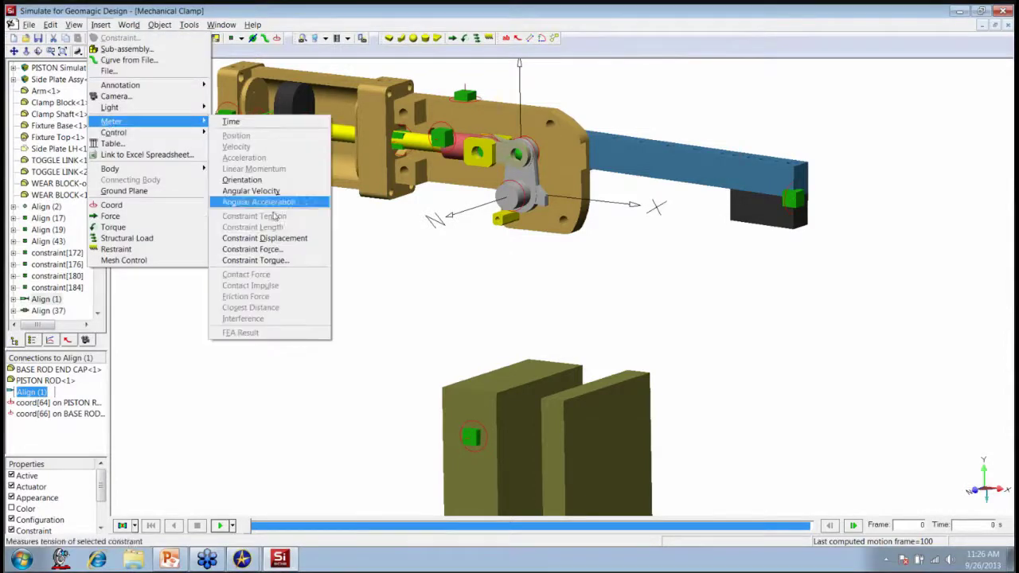
left_click(273, 239)
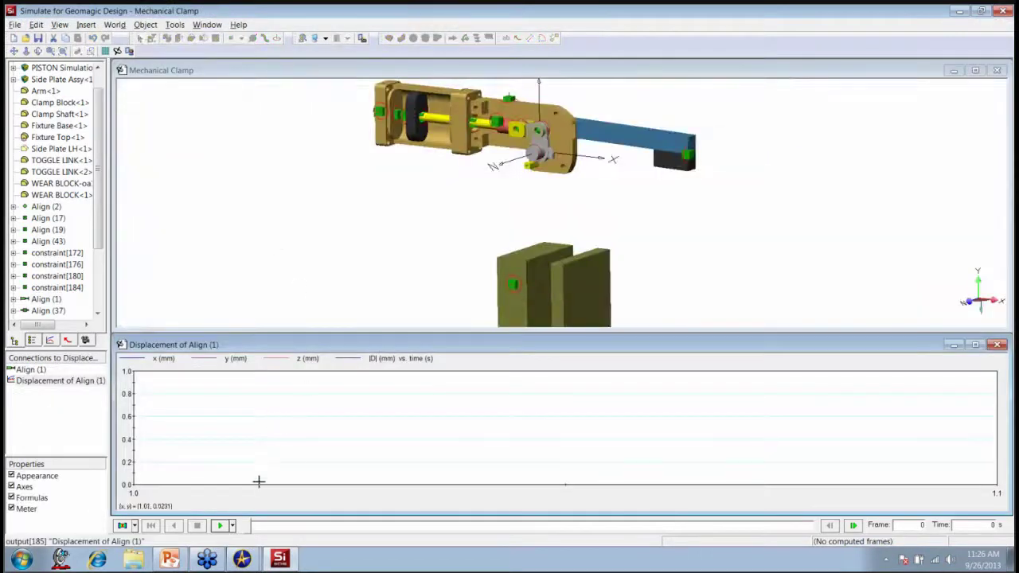
left_click(220, 526)
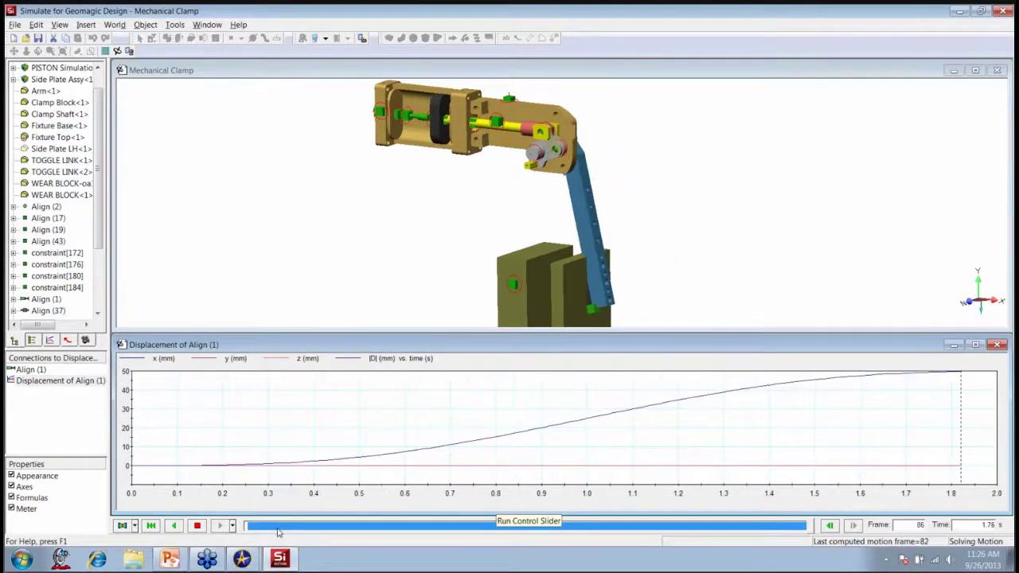
Step: Configure the displacement meter to show only the |D| magnitude curve, with the x, y and z curves turned off
double_click(481, 365)
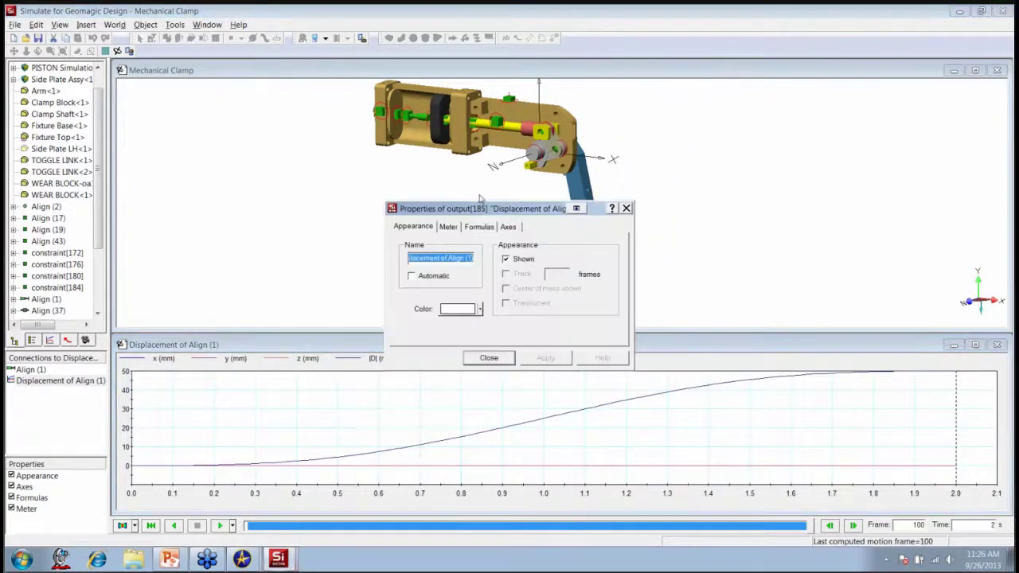
left_click(479, 227)
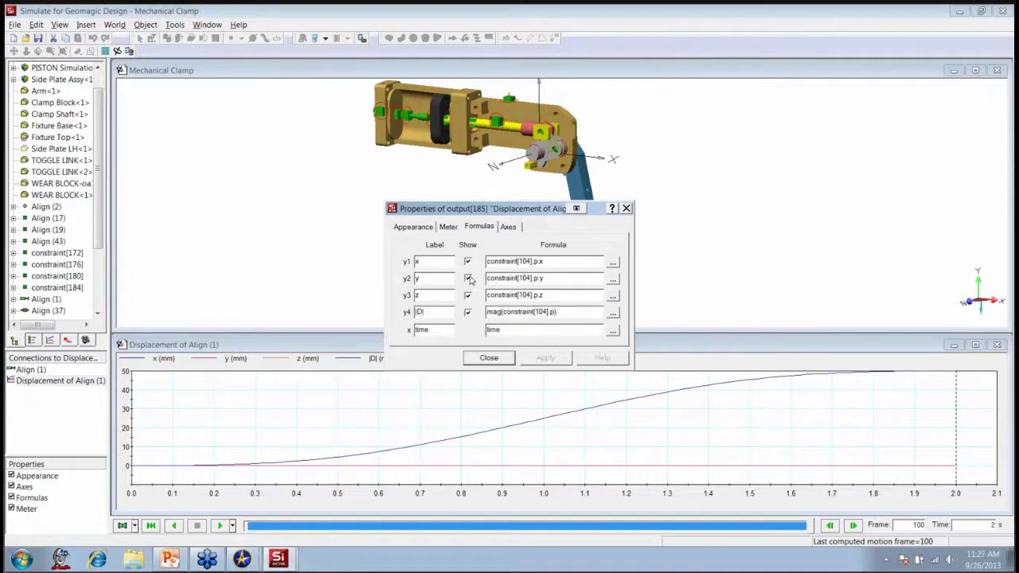
left_click(468, 278)
left_click(467, 295)
left_click(467, 312)
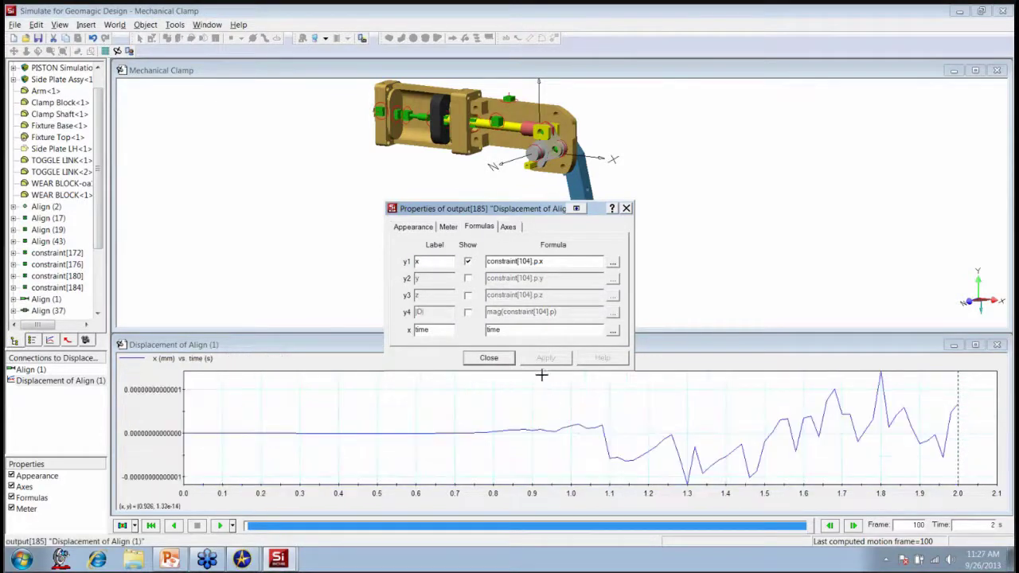
left_click(469, 313)
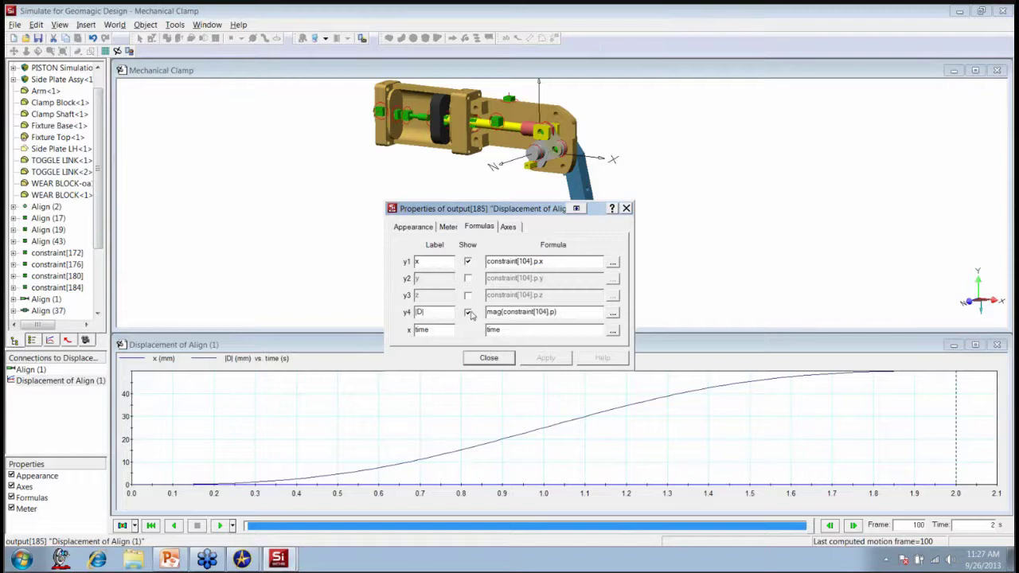
left_click(468, 296)
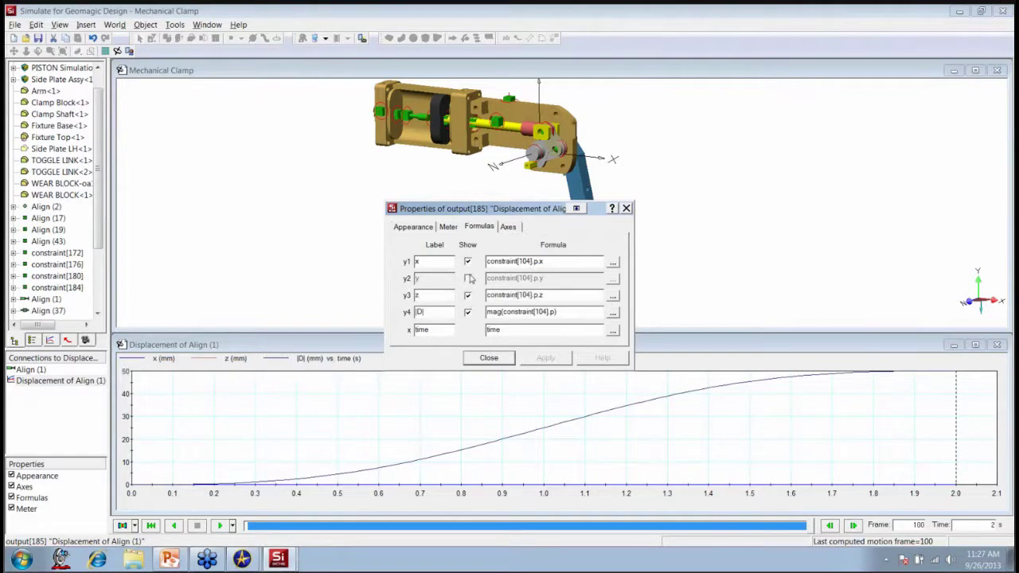
left_click(469, 279)
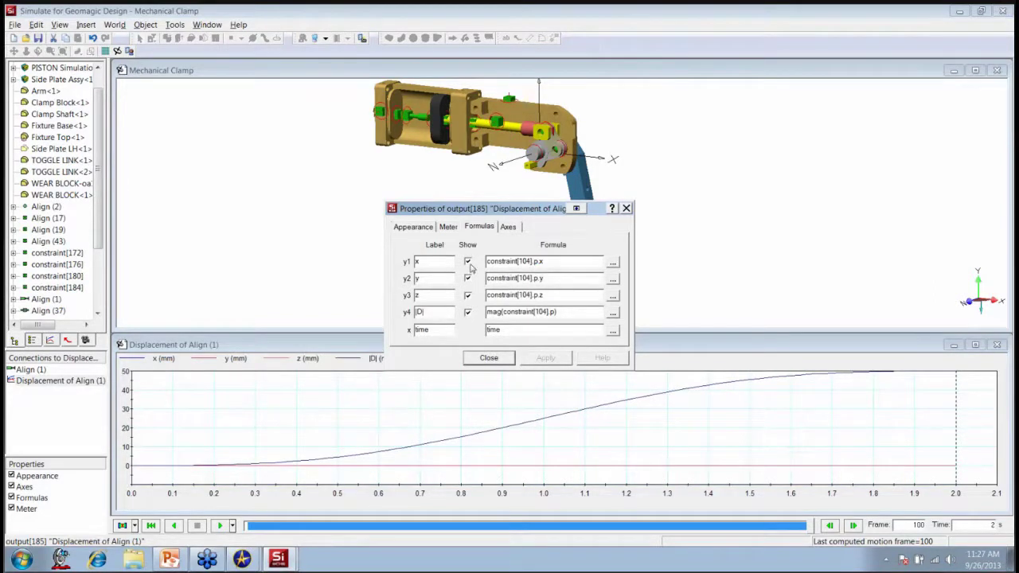
left_click(469, 262)
left_click(468, 279)
left_click(468, 295)
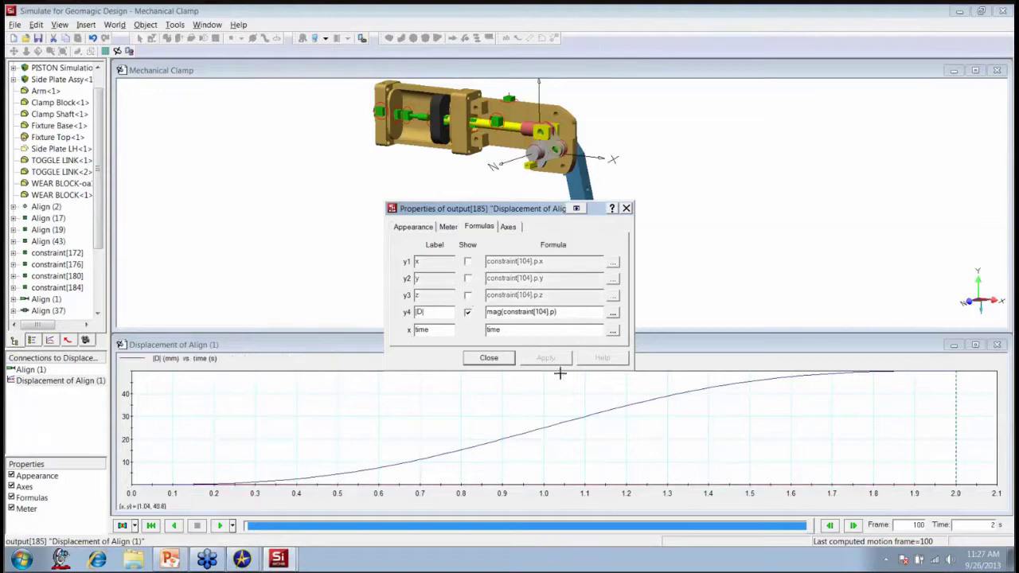
left_click(488, 358)
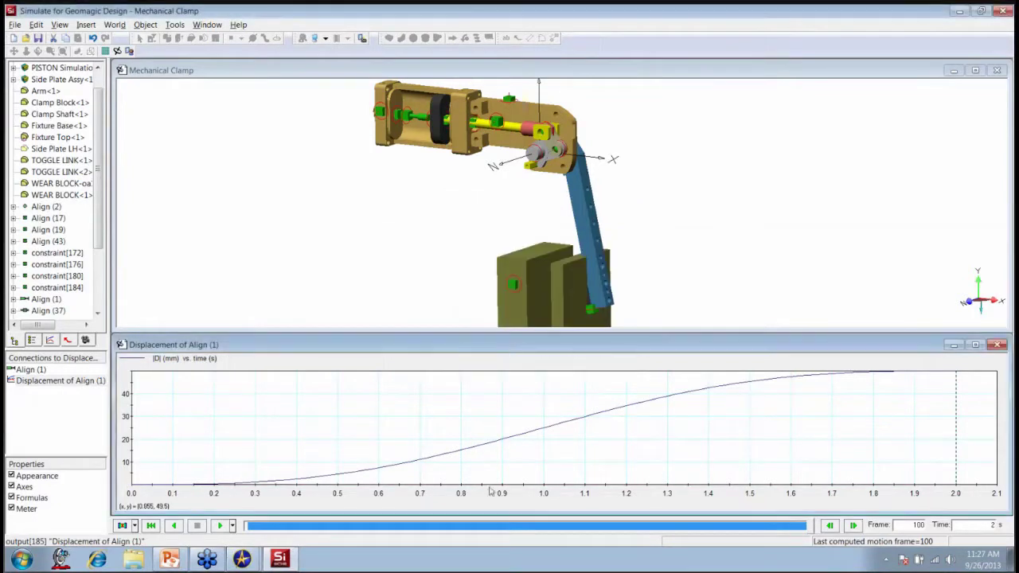
Step: Scrub to about frame 29 and switch the displacement meter to a digital readout with minimum and maximum values
left_click_drag(806, 539, 409, 531)
right_click(417, 367)
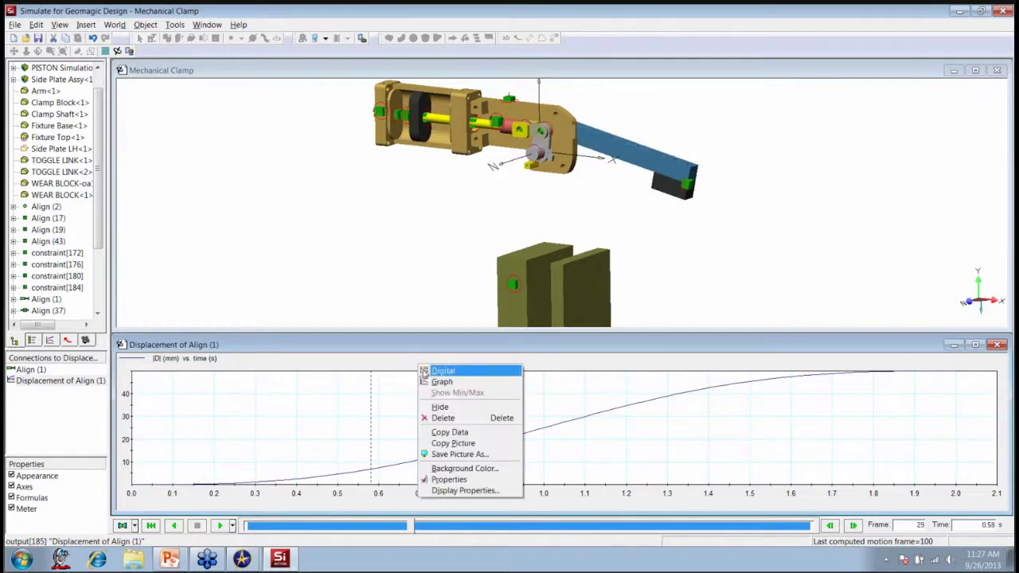
left_click(434, 371)
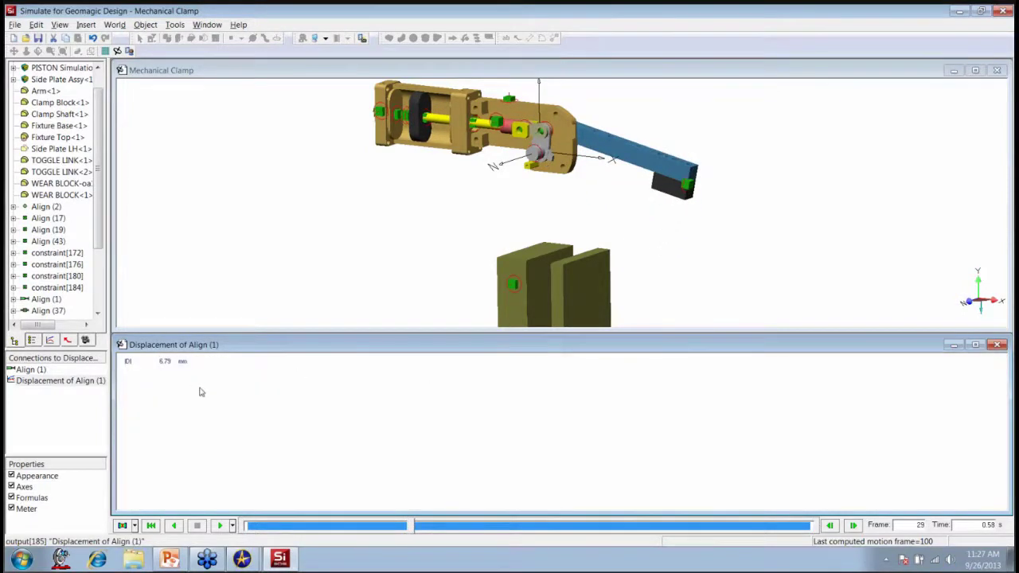
right_click(232, 378)
left_click(272, 406)
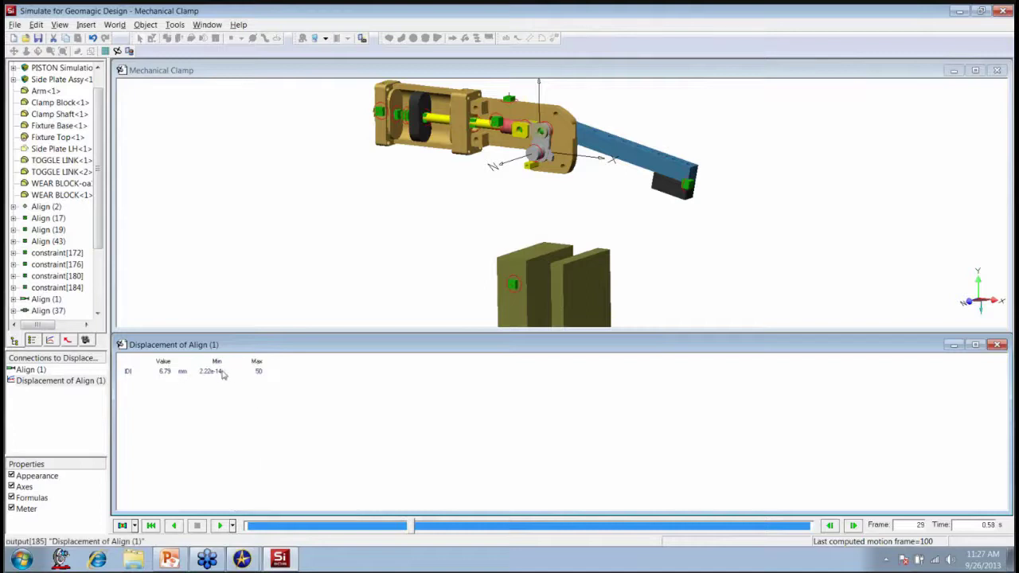
Step: Return the displacement meter to a graph and rewind the simulation to frame 0
right_click(343, 374)
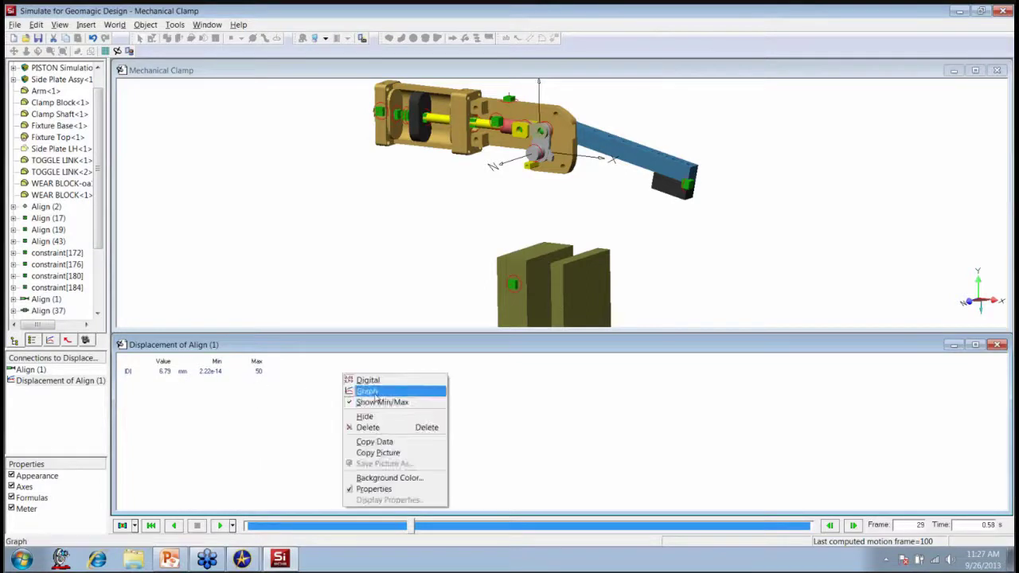
left_click(370, 392)
left_click(150, 525)
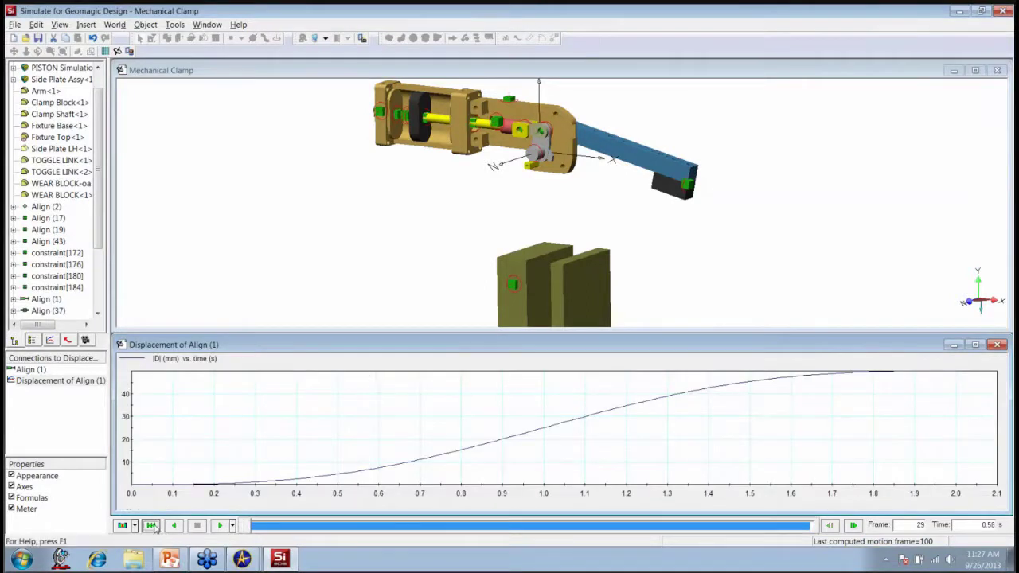
Step: Delete the Align (1) displacement meter and maximize the Mechanical Clamp model window
left_click(292, 240)
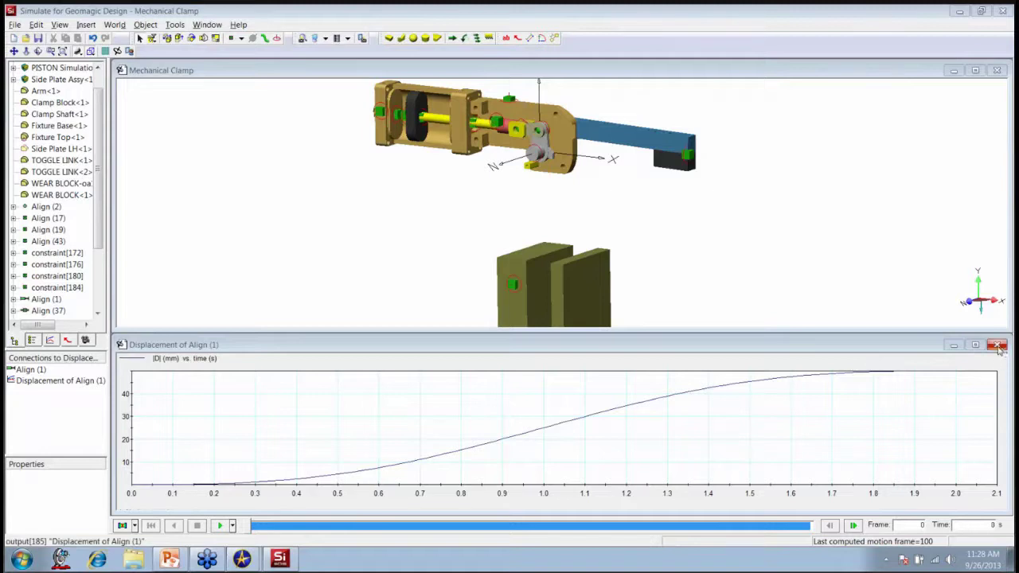
left_click(50, 340)
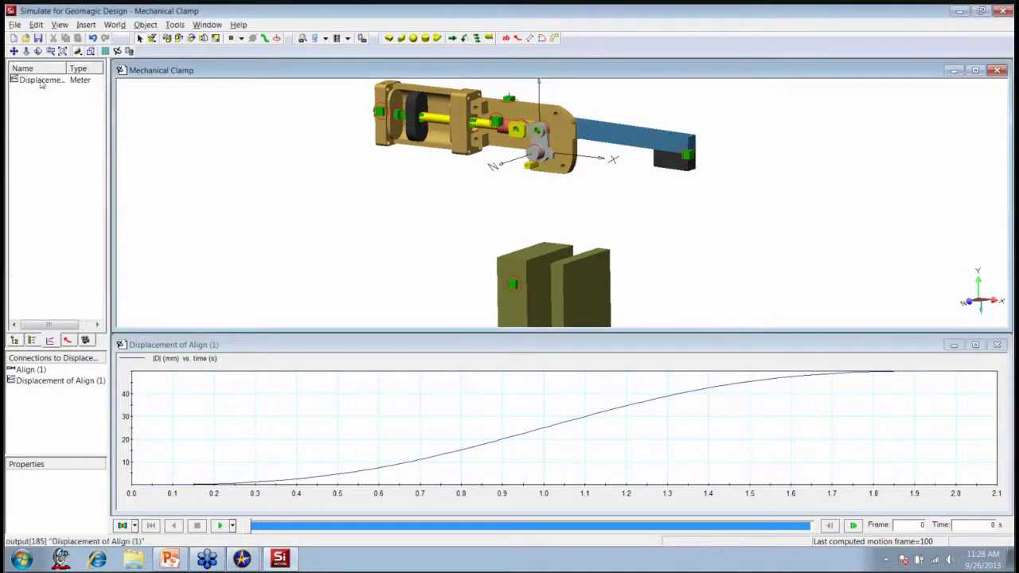
left_click(24, 80)
key("Delete")
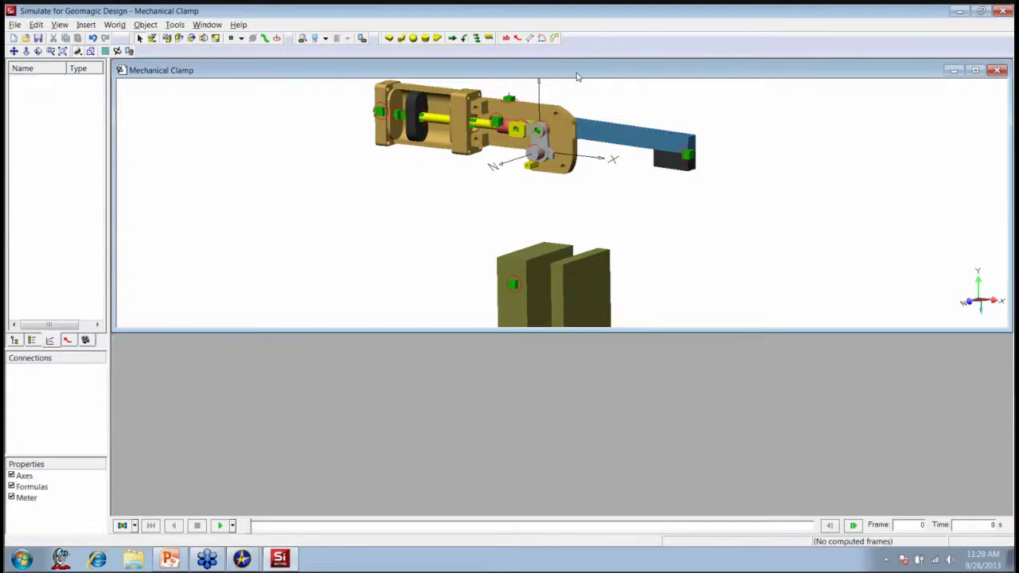
double_click(577, 74)
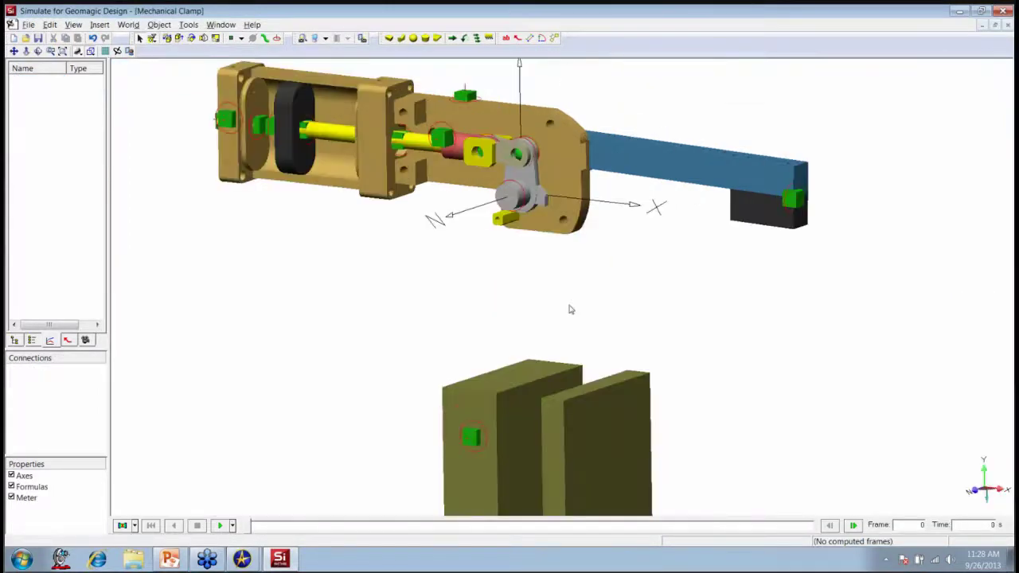
Step: Hide the rigid joints from Align (17) through constraint[184] using the flat object list
left_click(13, 340)
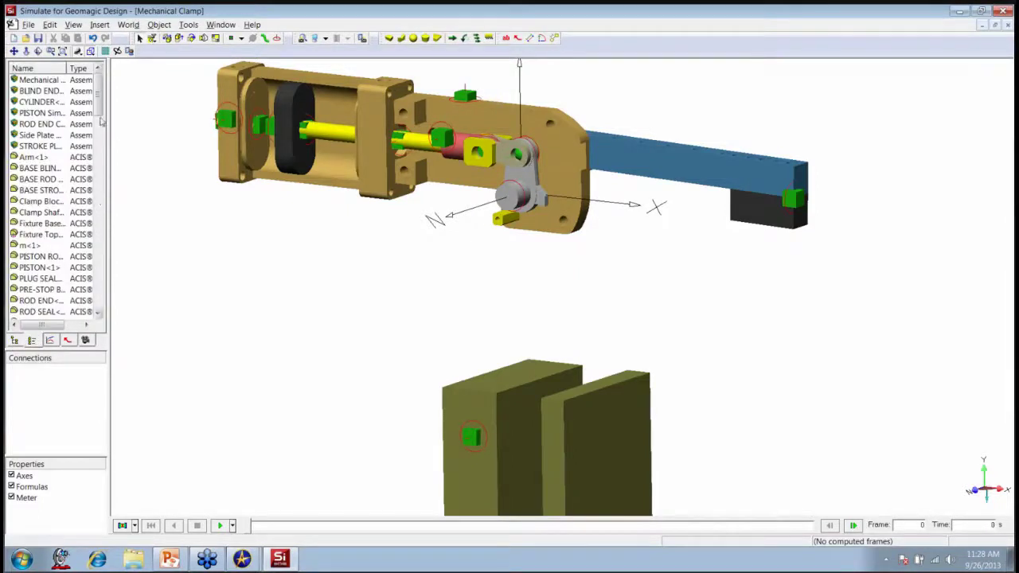
scroll(101, 121, "down", 9)
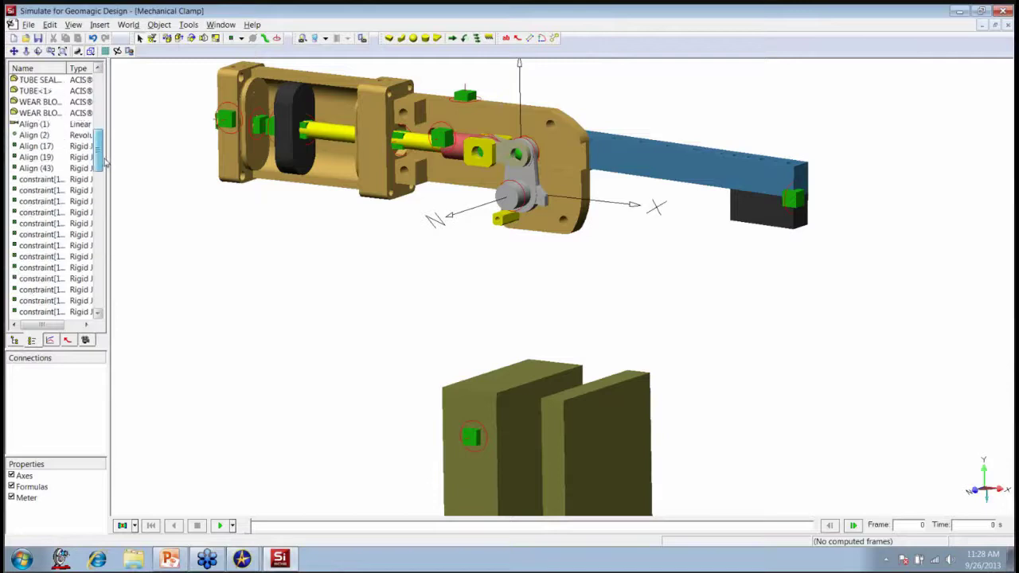
left_click(38, 147)
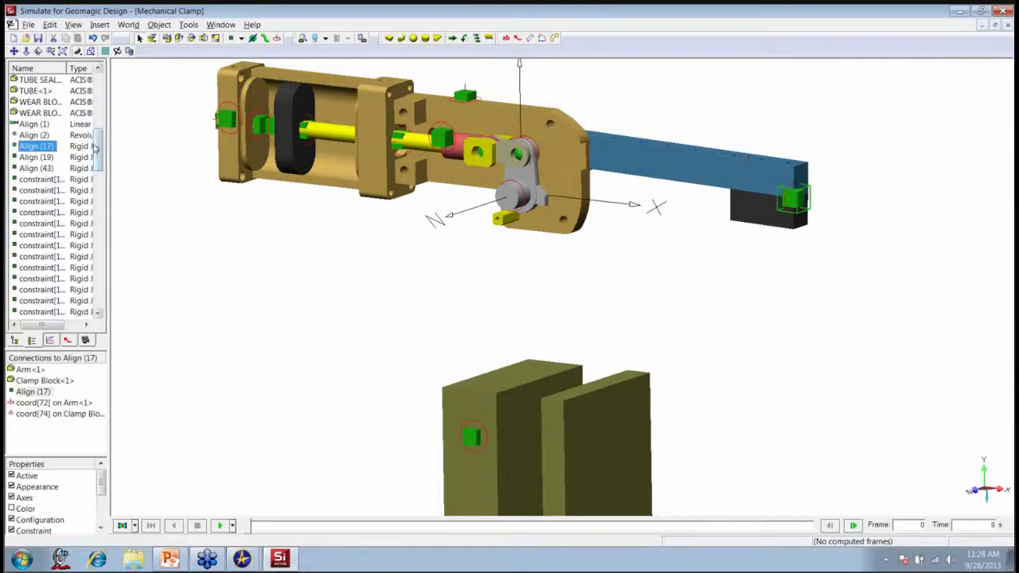
scroll(94, 148, "down", 5)
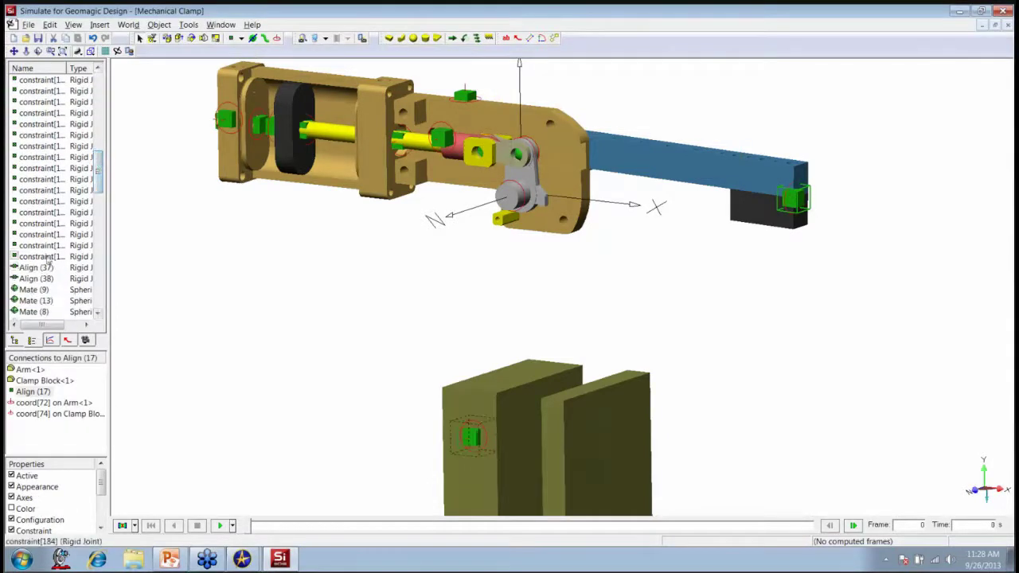
left_click(48, 257, "shift")
right_click(48, 258)
left_click(77, 291)
Step: Hide all coordinate symbols in the object list, from coord[64] through coord[182]
scroll(100, 171, "down", 2)
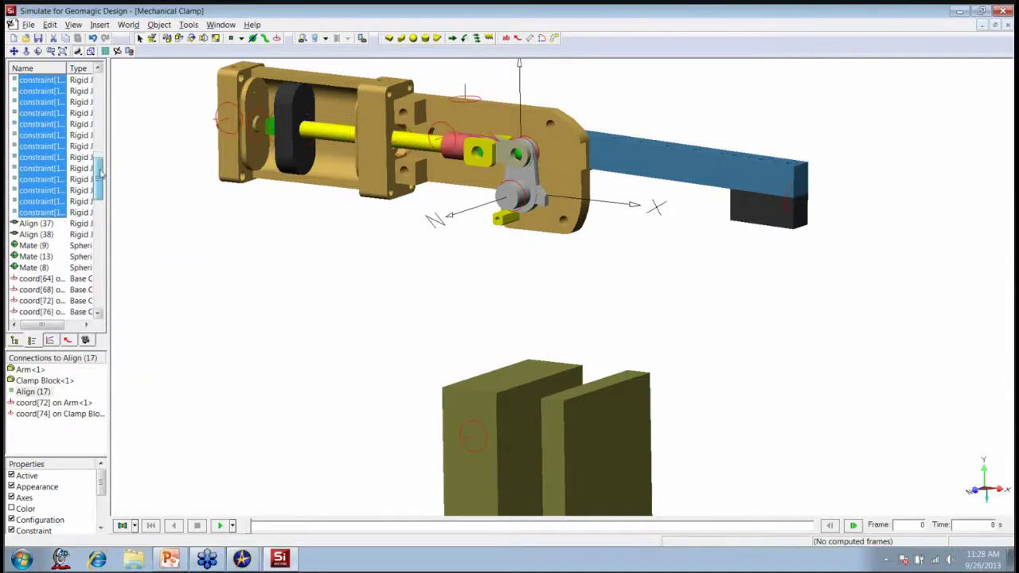
scroll(100, 171, "down", 6)
scroll(53, 112, "up", 1)
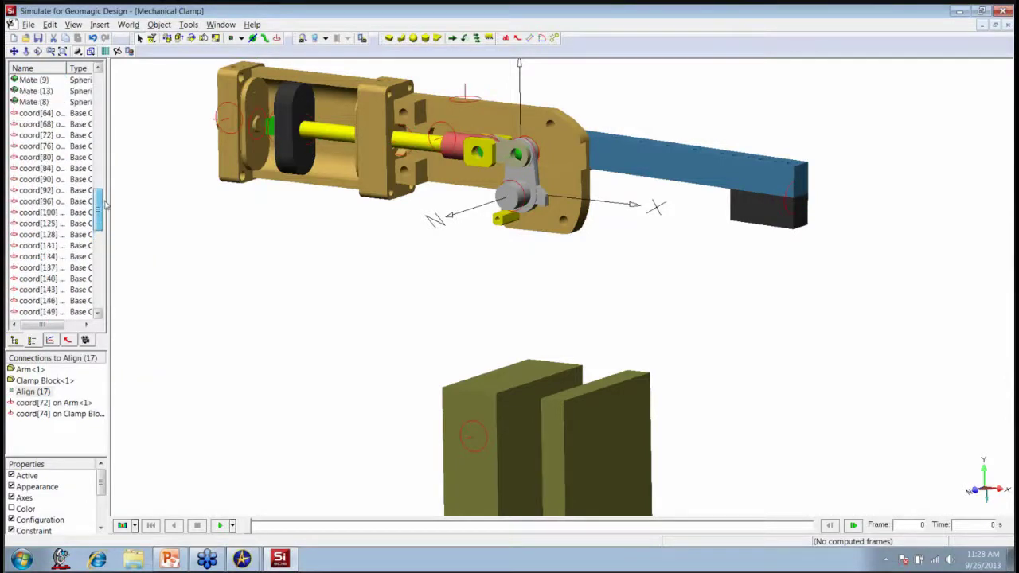
left_click(52, 112)
left_click_drag(101, 200, 101, 283)
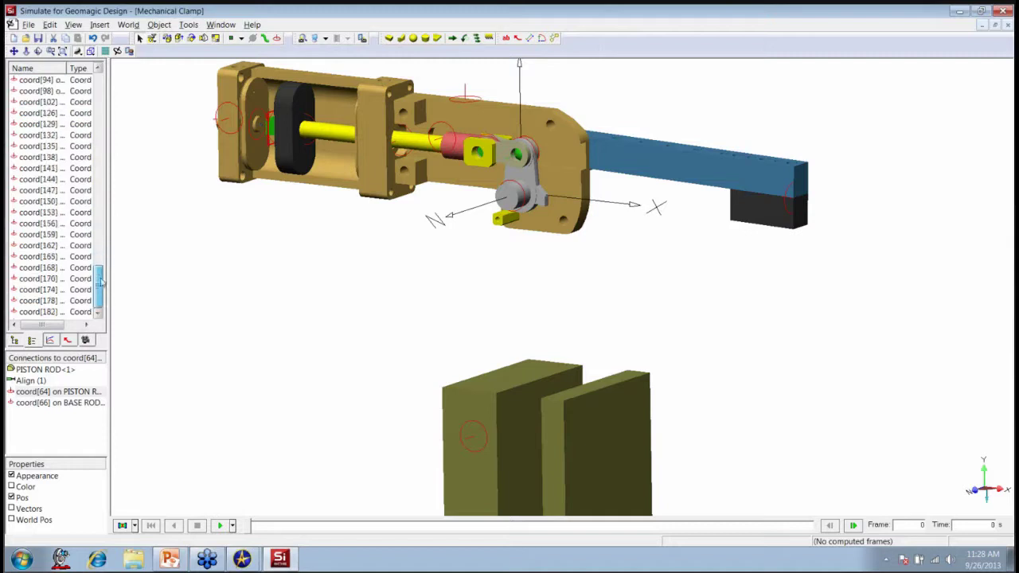
left_click(50, 312, "shift")
right_click(53, 316)
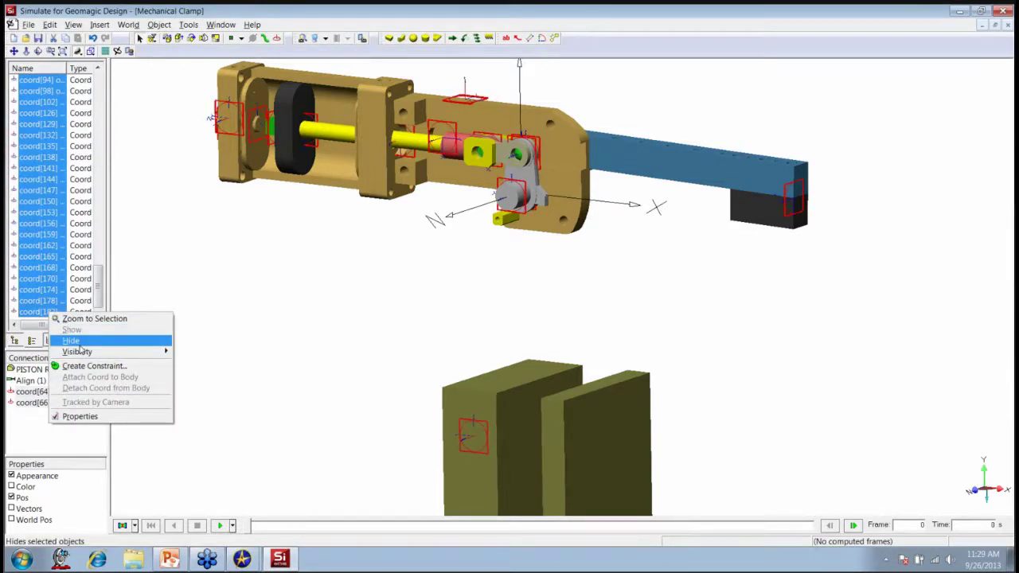
left_click(74, 341)
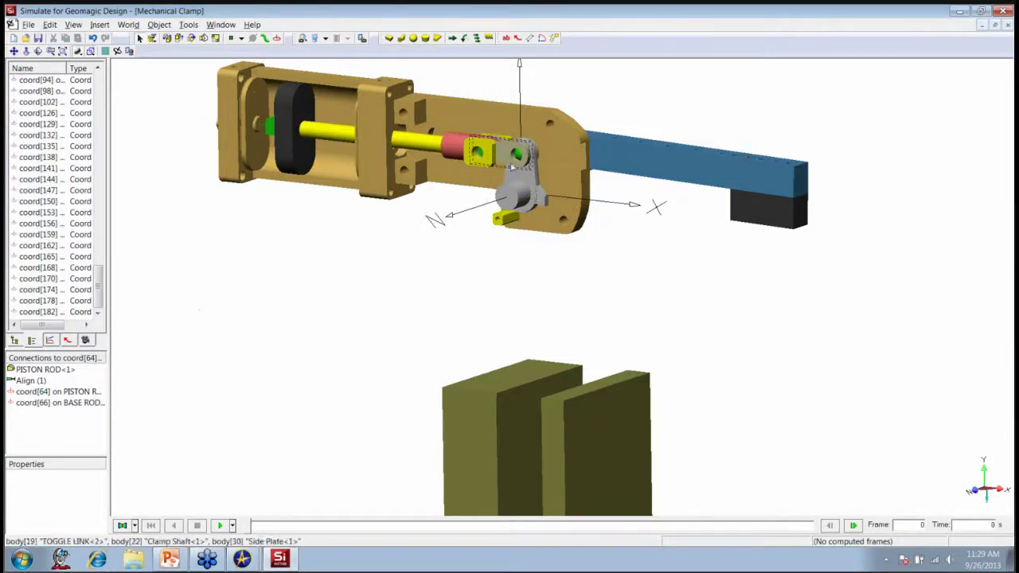
Step: Select all bodies in the object list from Arm<1> through the last WEAR BLOCK and open their shared properties
left_click_drag(100, 280, 98, 168)
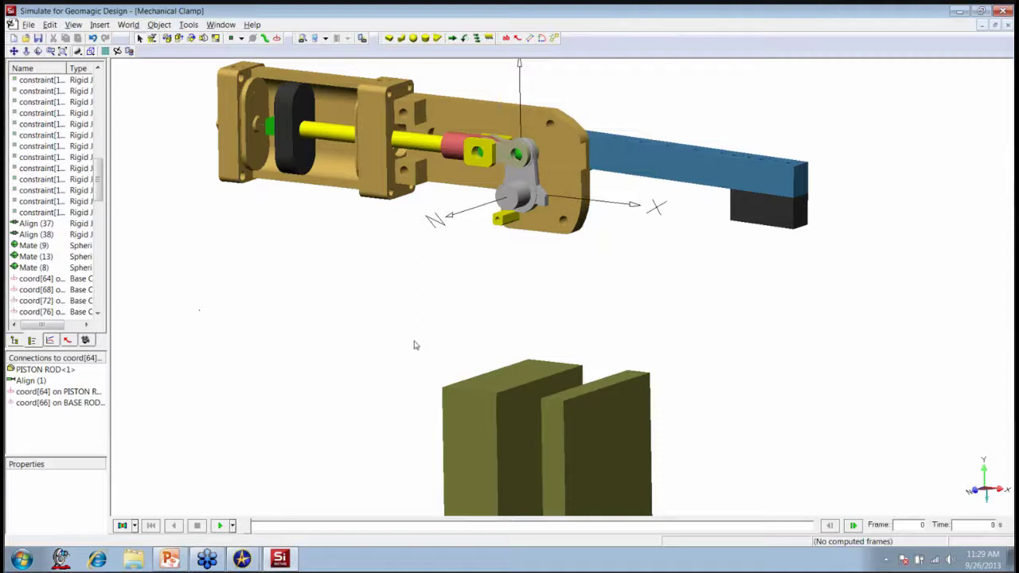
left_click_drag(103, 178, 99, 95)
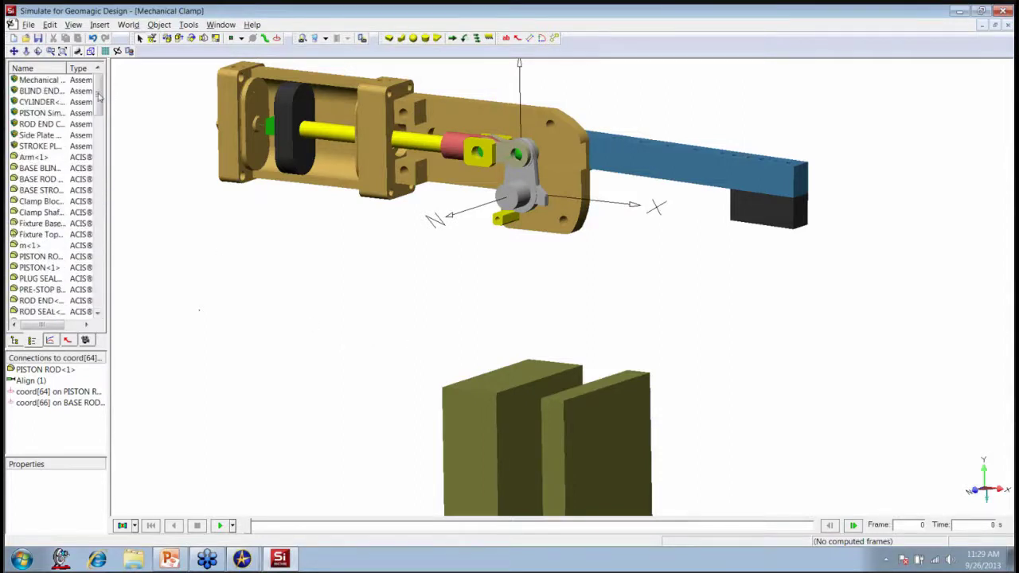
left_click(33, 157)
scroll(56, 182, "down", 1)
scroll(55, 181, "down", 2)
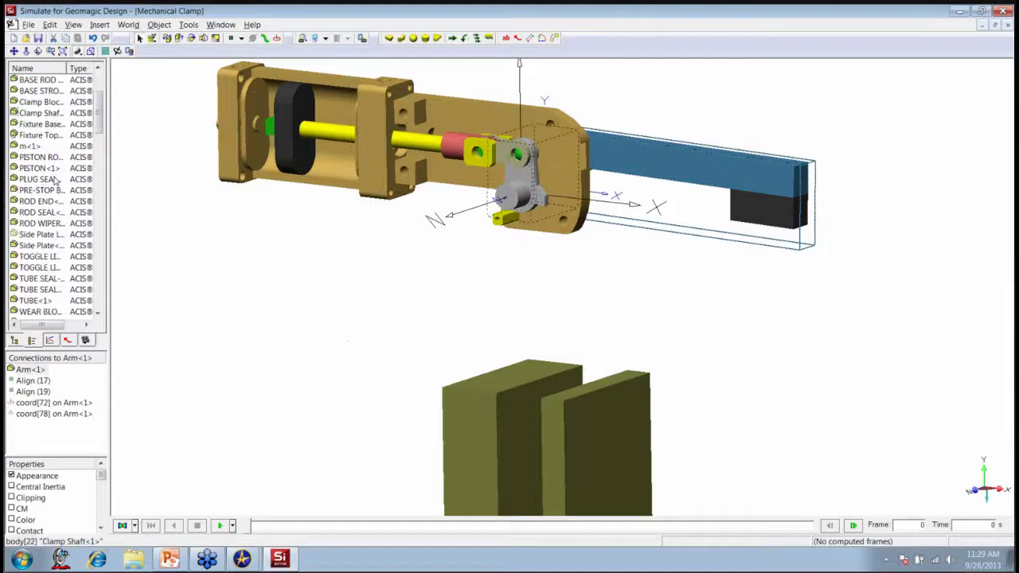
scroll(56, 182, "down", 3)
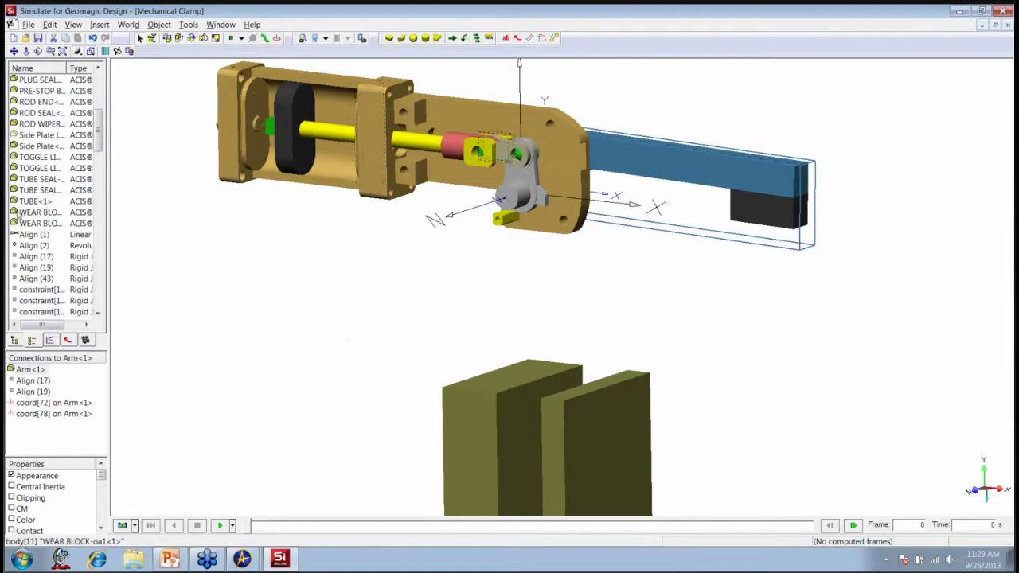
left_click(49, 224, "shift")
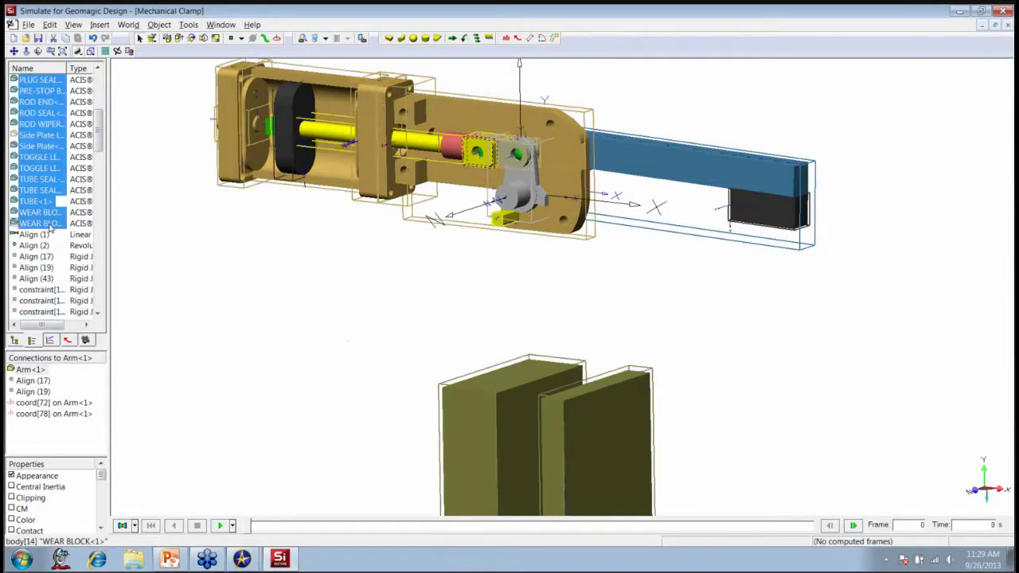
right_click(49, 225)
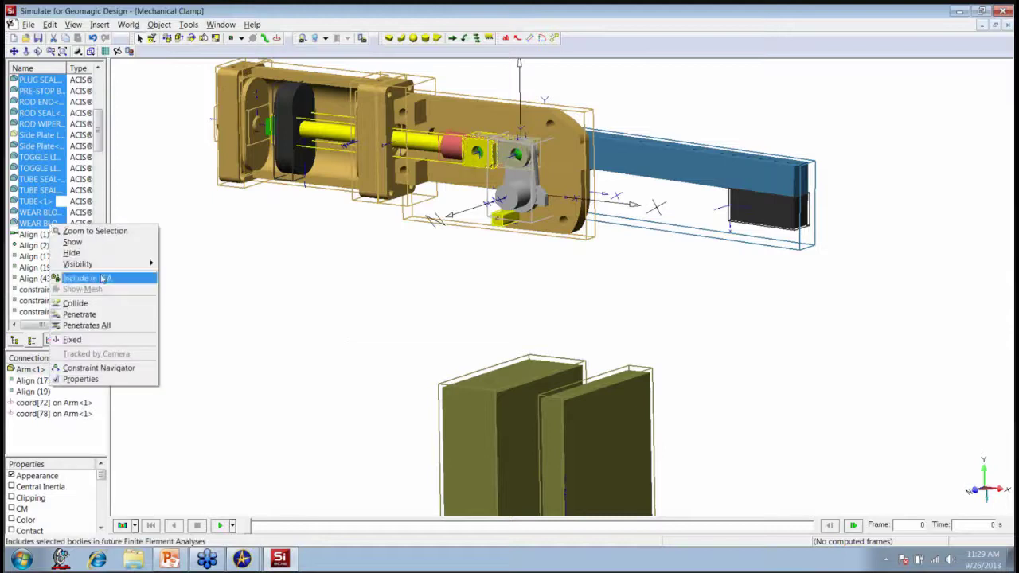
left_click(95, 379)
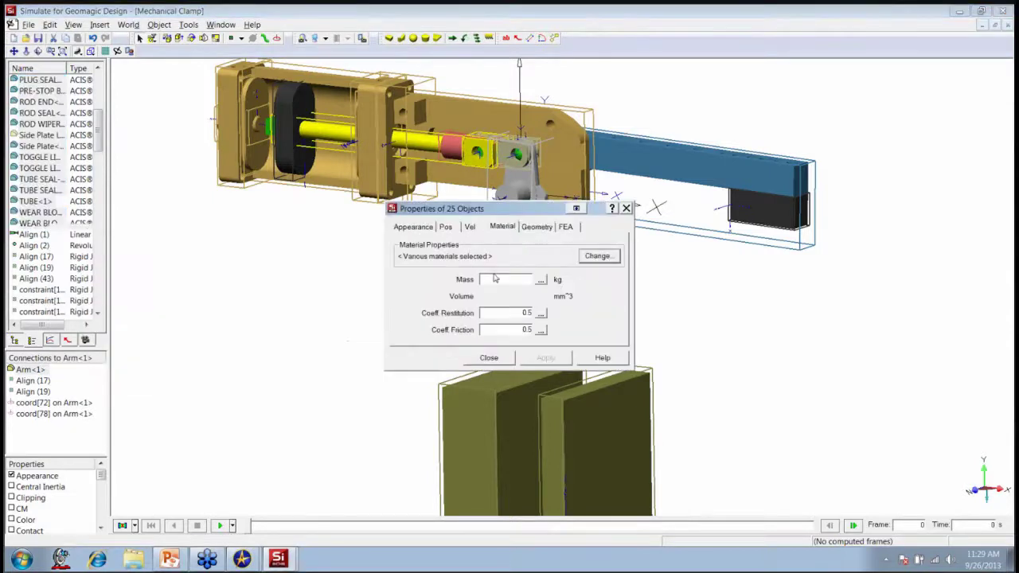
Step: Assign the material Steel - ANSI C1020 to all selected bodies and clear the selection
left_click(599, 256)
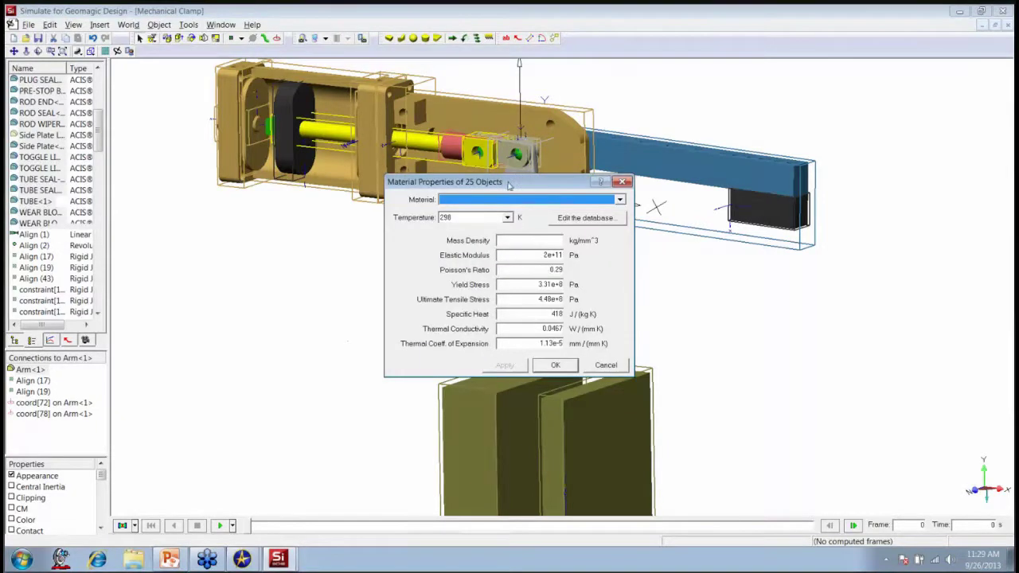
left_click_drag(508, 185, 309, 230)
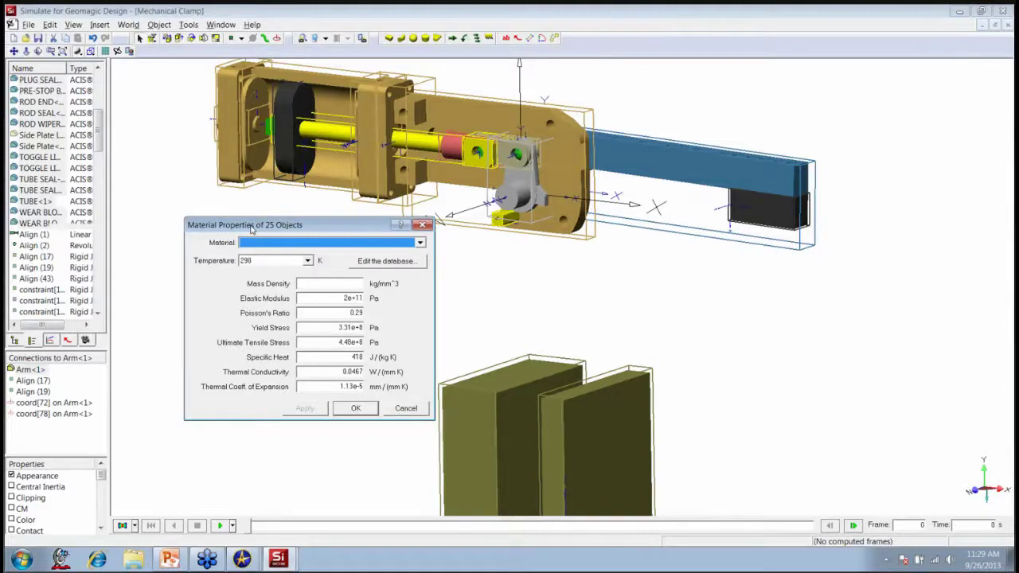
left_click(296, 242)
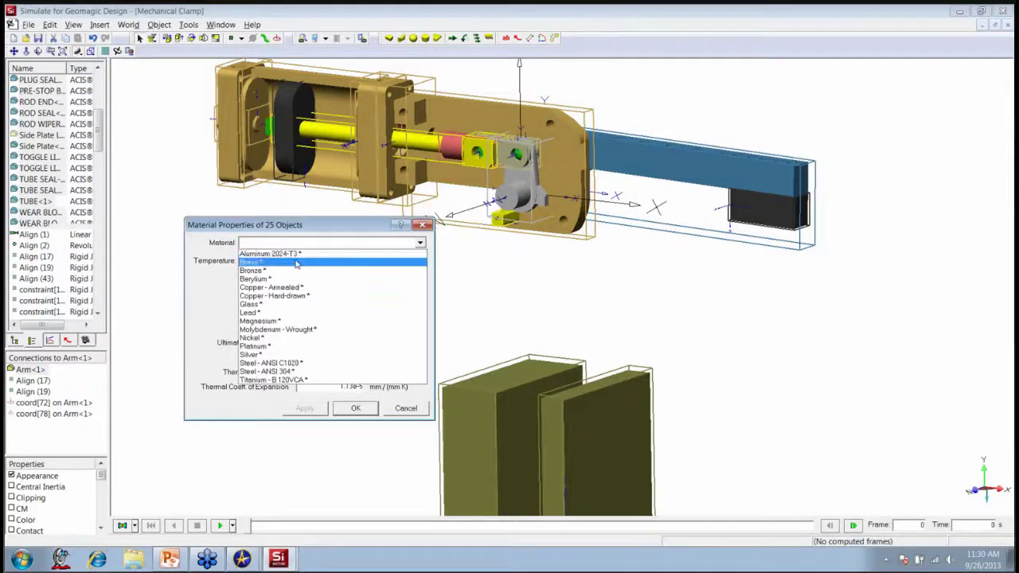
left_click(291, 363)
left_click(352, 410)
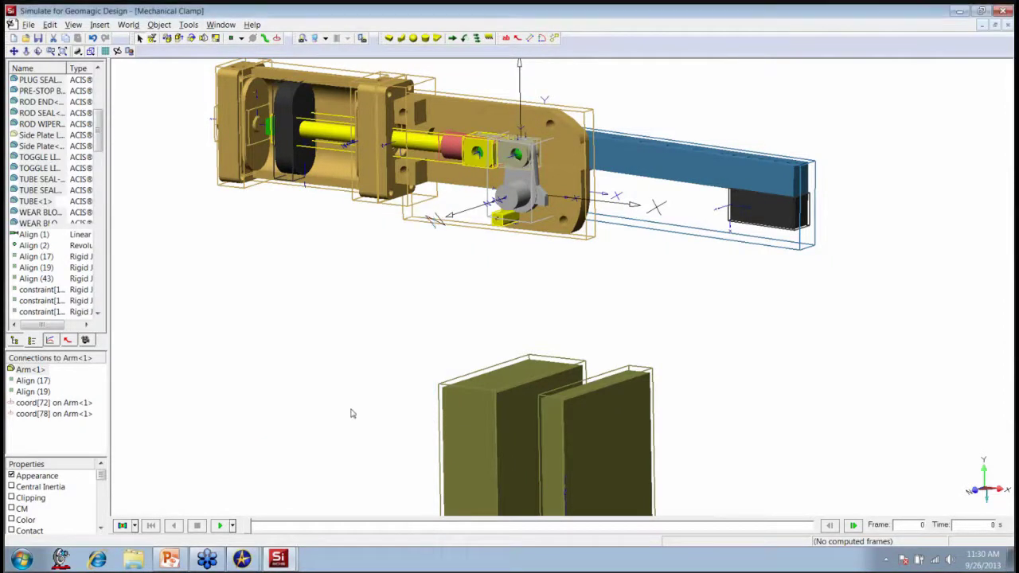
left_click(340, 401)
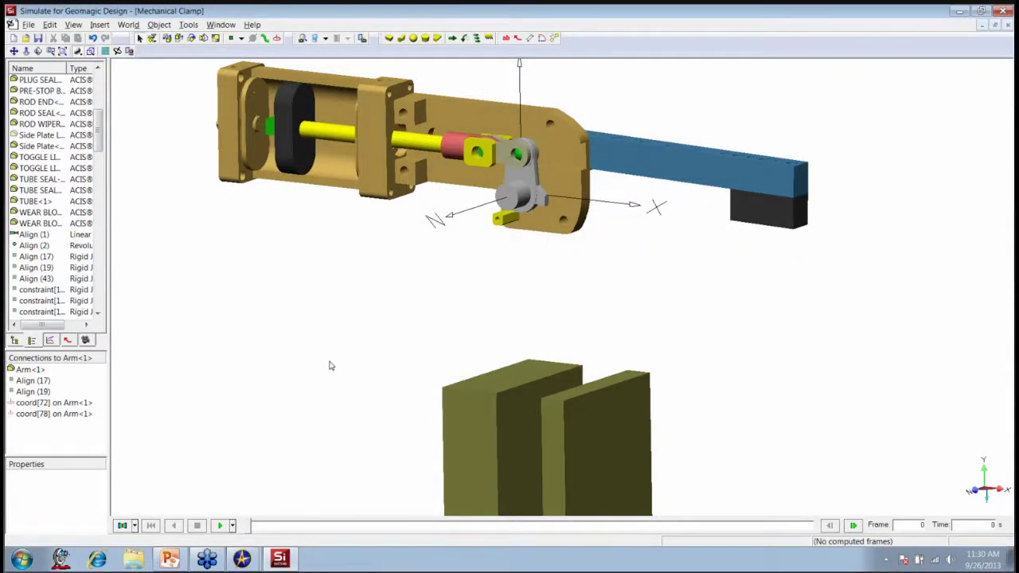
Step: Add a structural load to the underside face of the Clamp Block at the end of the arm
mouse_move(500, 298)
middle_mouse_down()
mouse_move(499, 278)
mouse_move(509, 285)
mouse_move(502, 295)
middle_mouse_up()
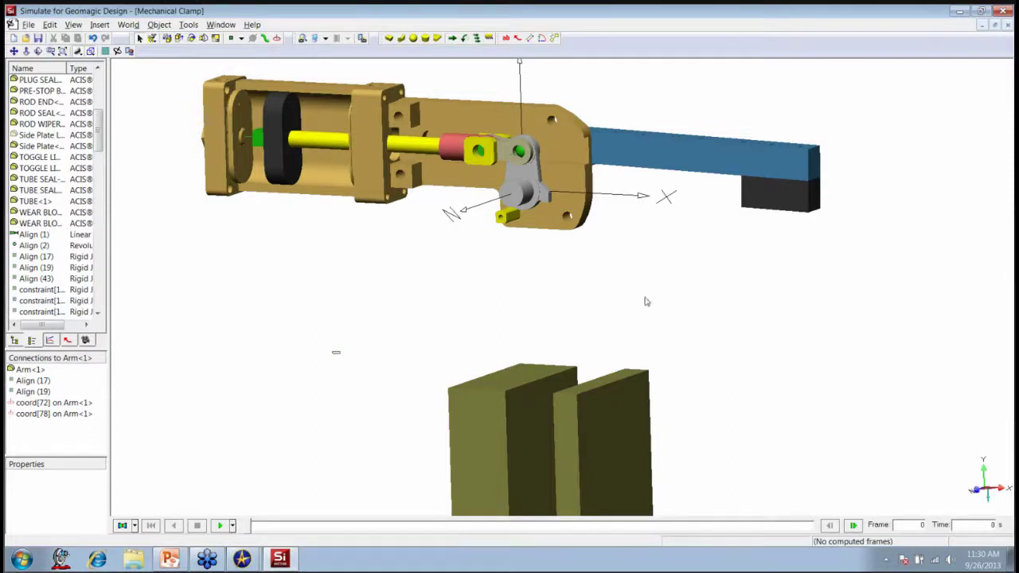
mouse_move(645, 300)
middle_mouse_down()
mouse_move(644, 291)
mouse_move(336, 352)
middle_mouse_up()
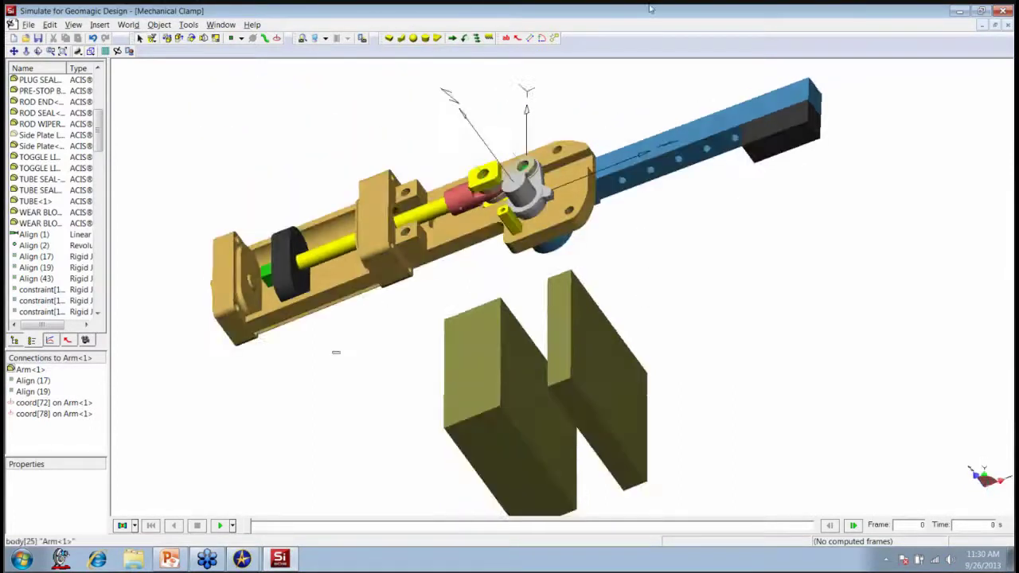
left_click(452, 38)
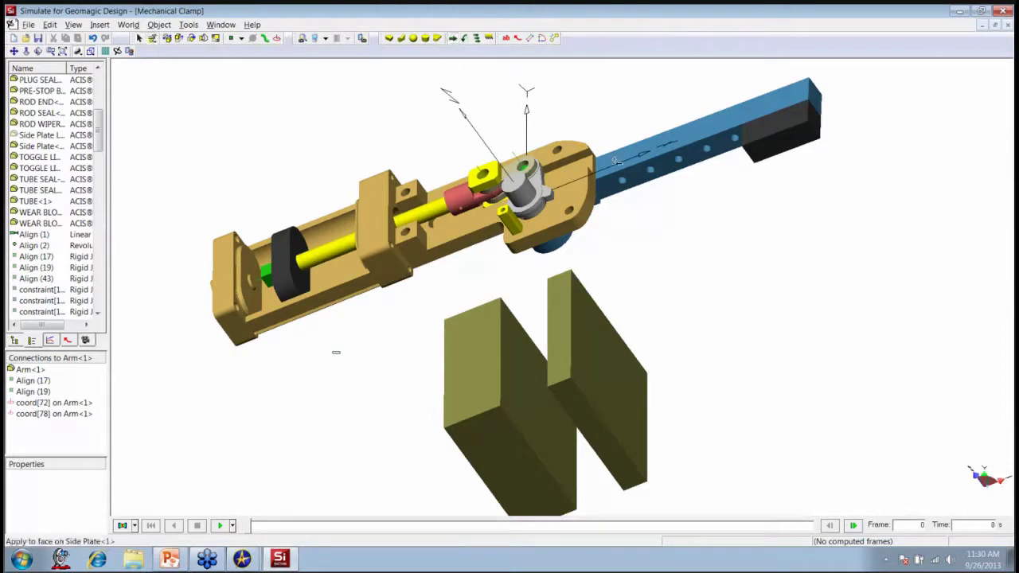
left_click(781, 146)
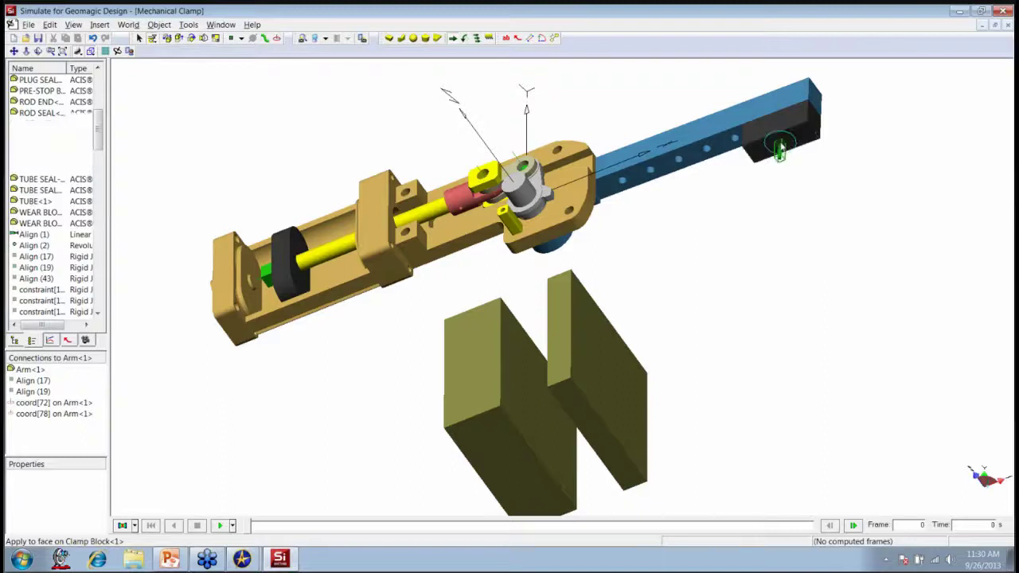
Step: Define the Clamp Block's structural load as a concentrated force with face normal coordinates and a value of -500 N
scroll(807, 170, "up", 3)
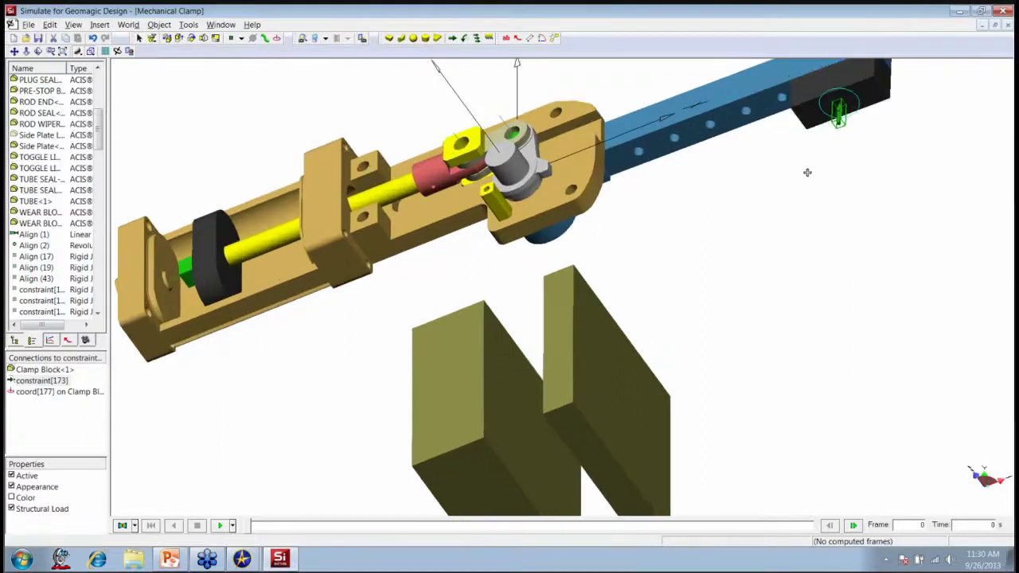
middle_click_drag(807, 171, 643, 267)
scroll(643, 268, "up", 5)
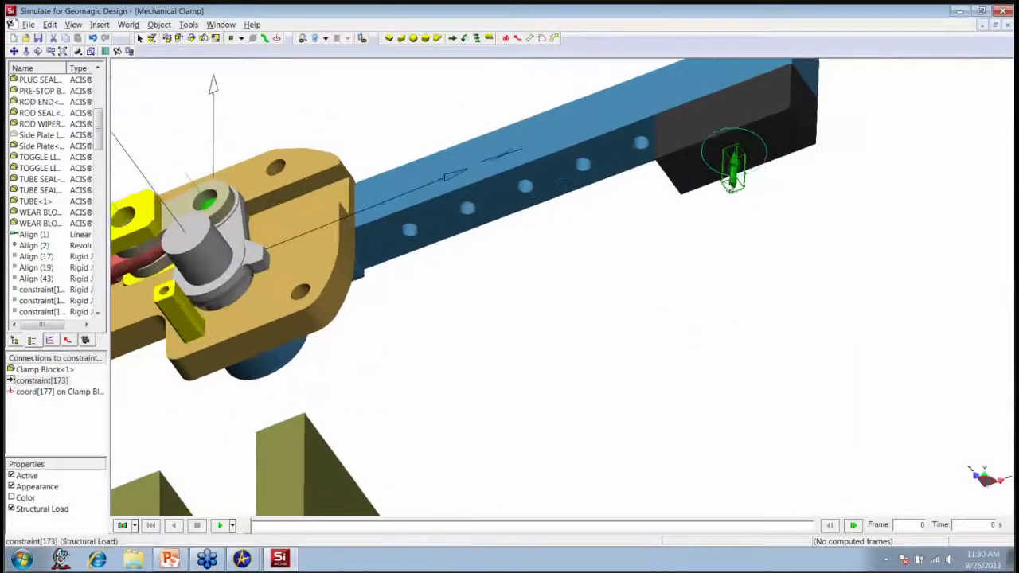
double_click(755, 159)
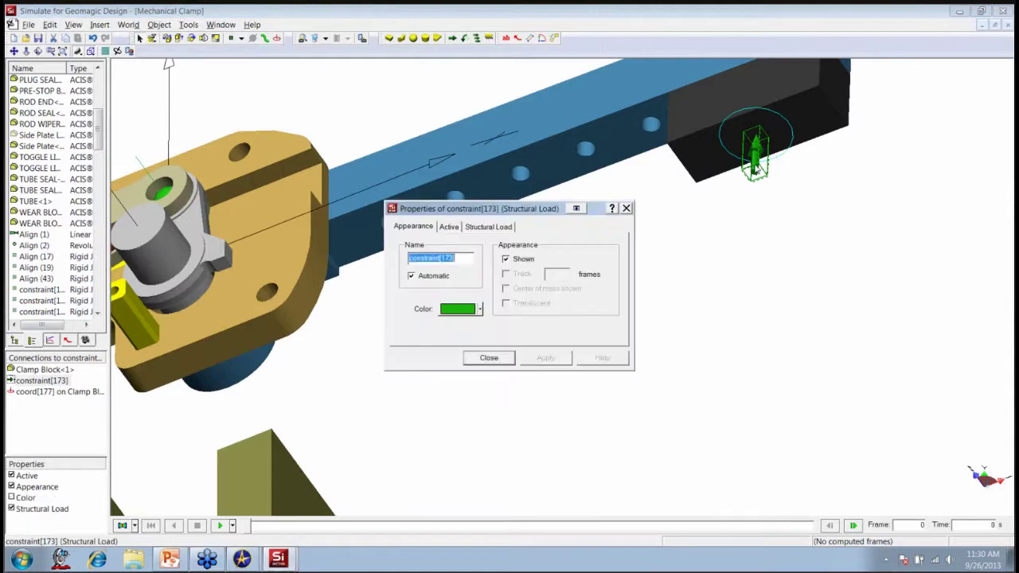
left_click(488, 227)
type("-1")
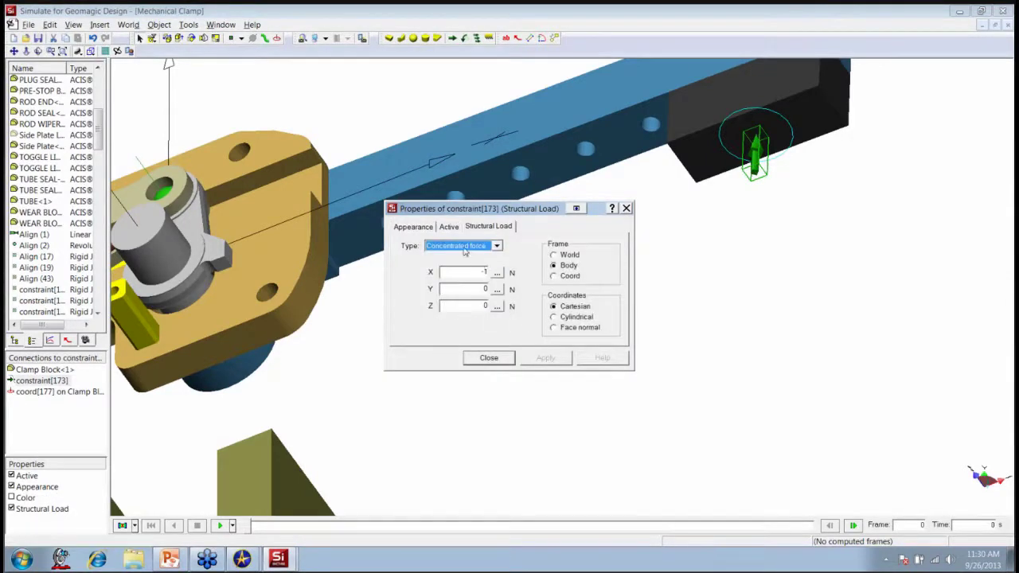
left_click(557, 329)
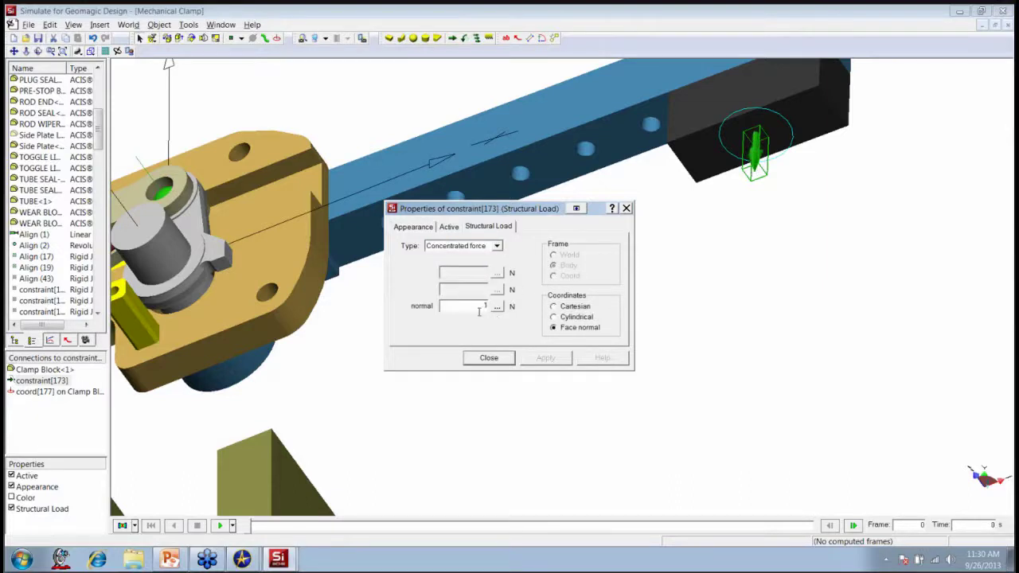
double_click(480, 307)
type("-500")
left_click(562, 360)
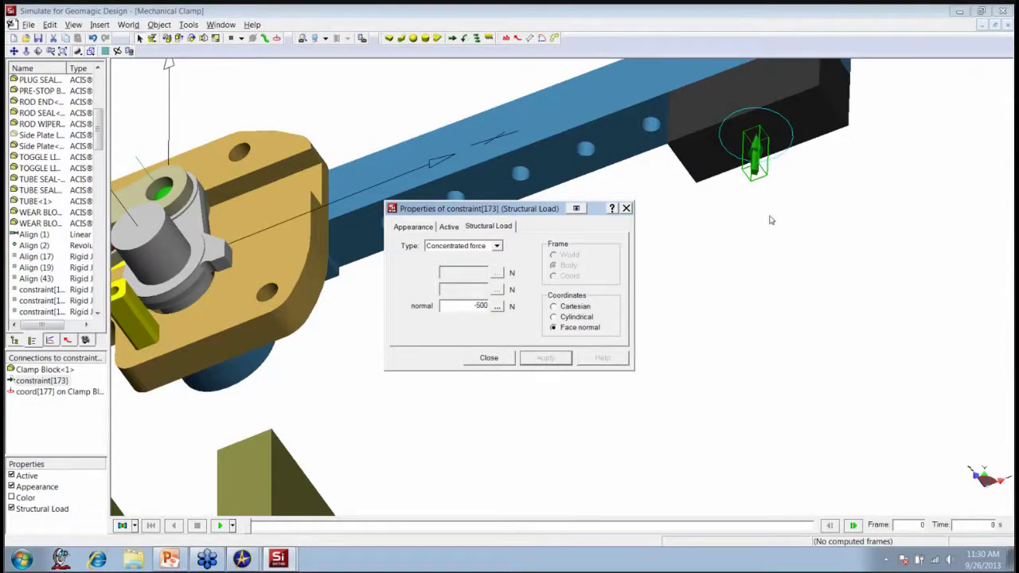
Step: Select the linear actuator constraint Align (1) from the connections of the yellow piston rod
middle_click_drag(770, 220, 508, 293)
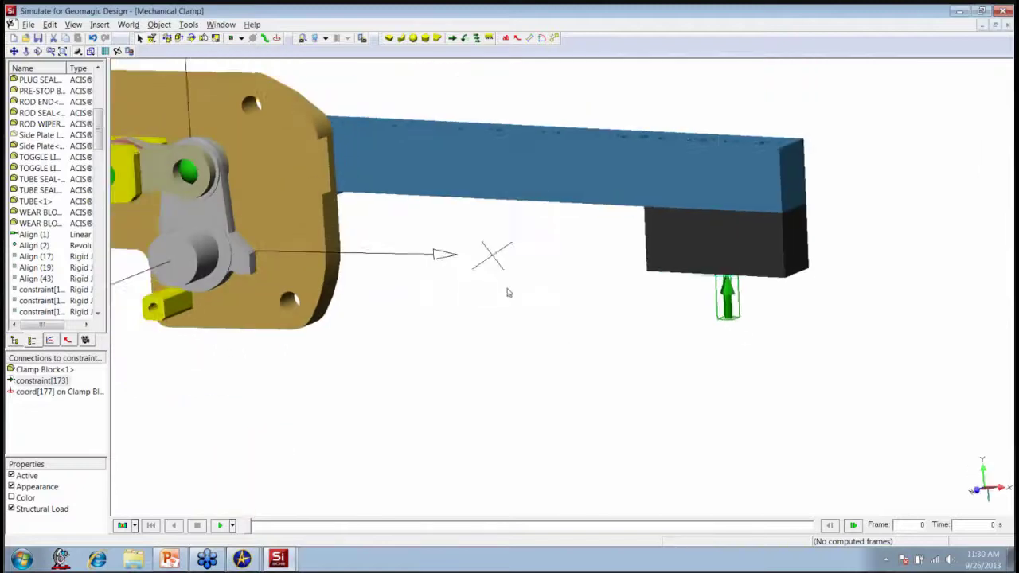
scroll(507, 293, "down", 5)
scroll(584, 243, "up", 1)
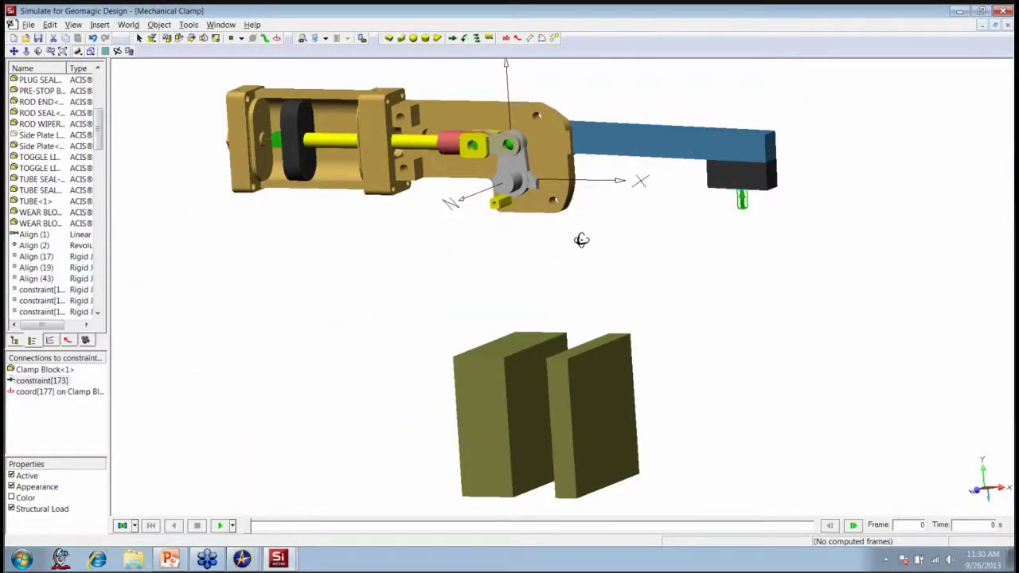
middle_click_drag(581, 239, 597, 245)
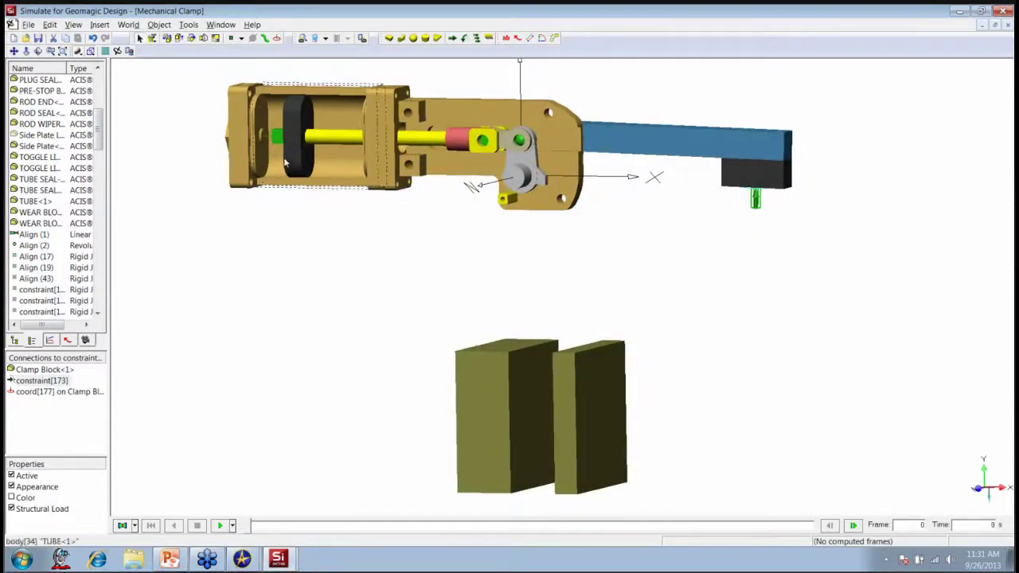
left_click(328, 141)
double_click(329, 140)
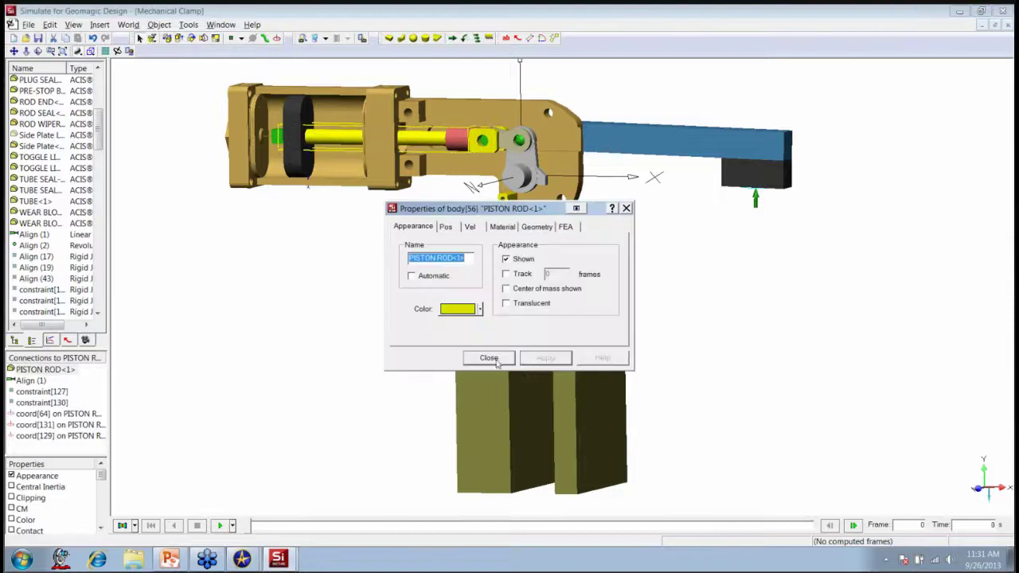
left_click(484, 358)
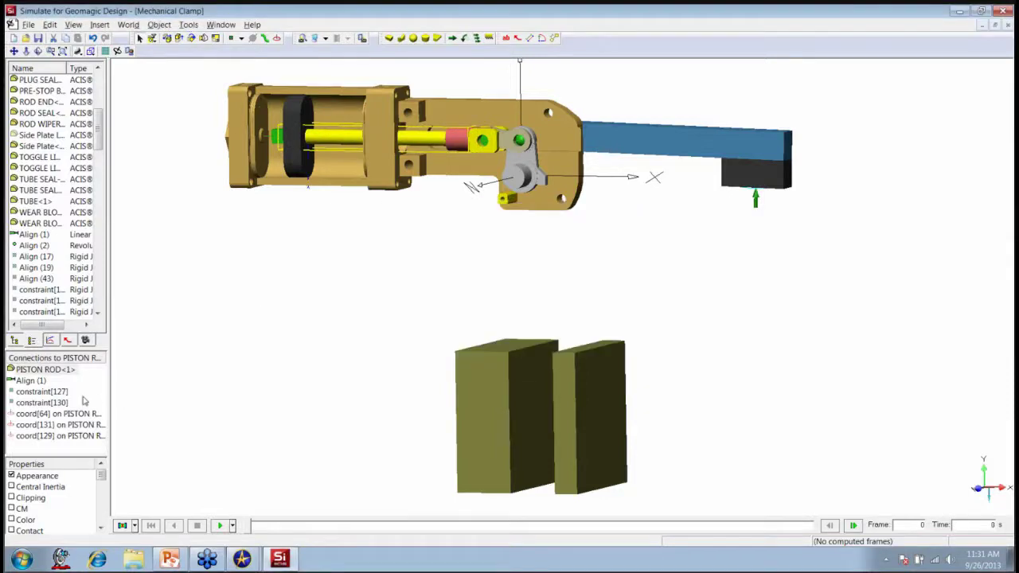
left_click(32, 383)
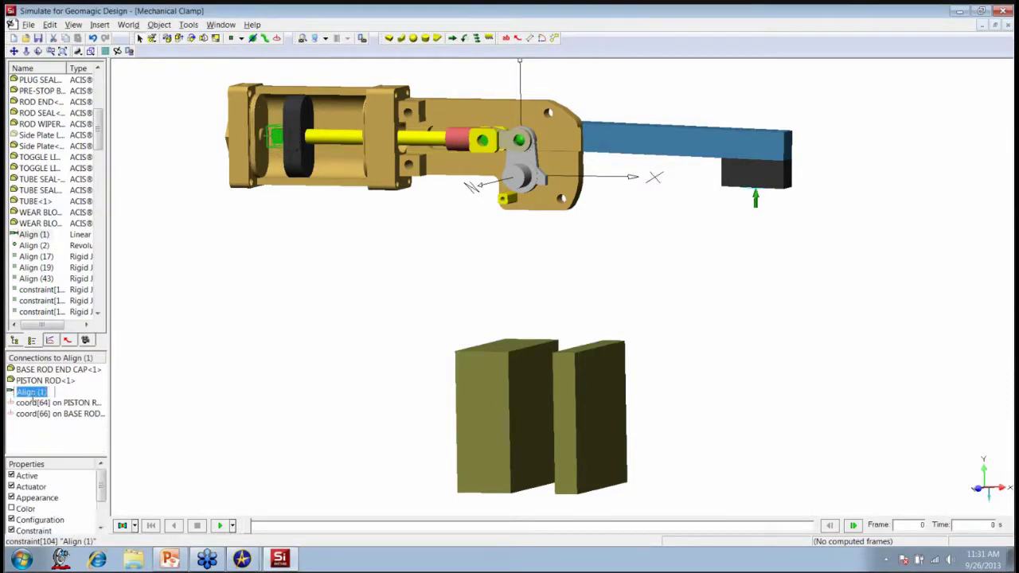
Step: Insert a constraint force meter for Align (1) that measures the force on PISTON ROD<1>, expressed in World
left_click(100, 23)
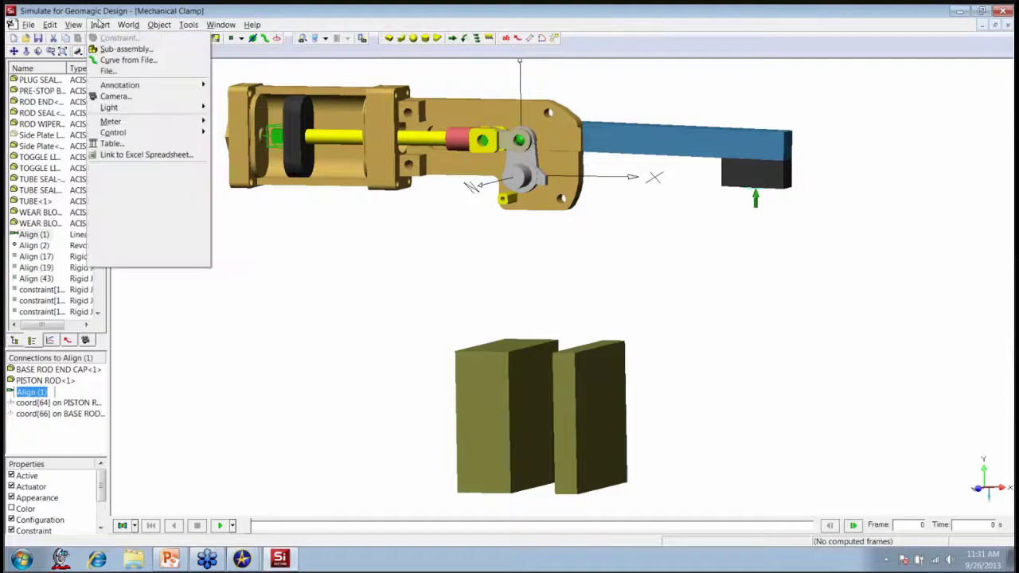
mouse_move(110, 123)
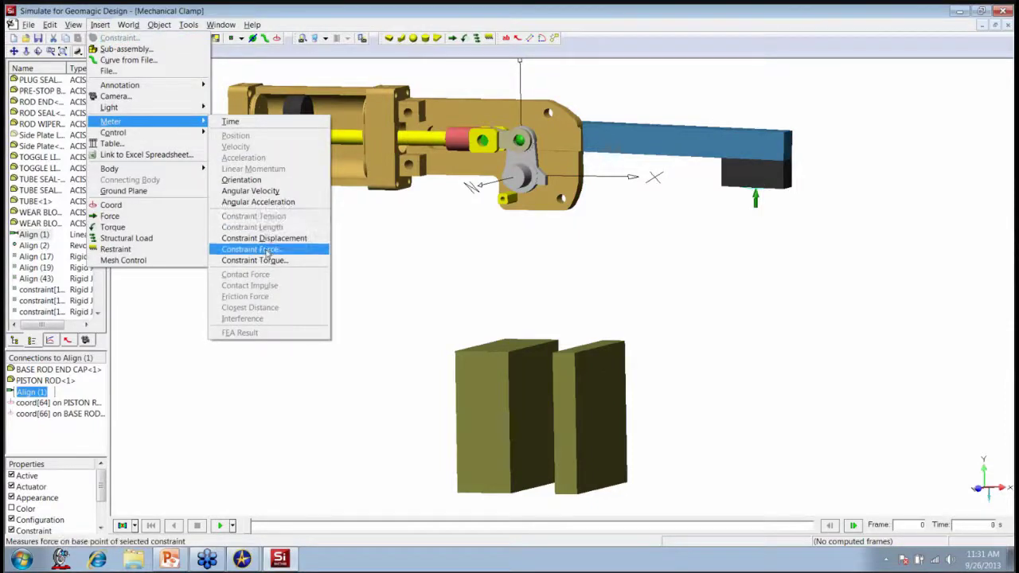
left_click(249, 249)
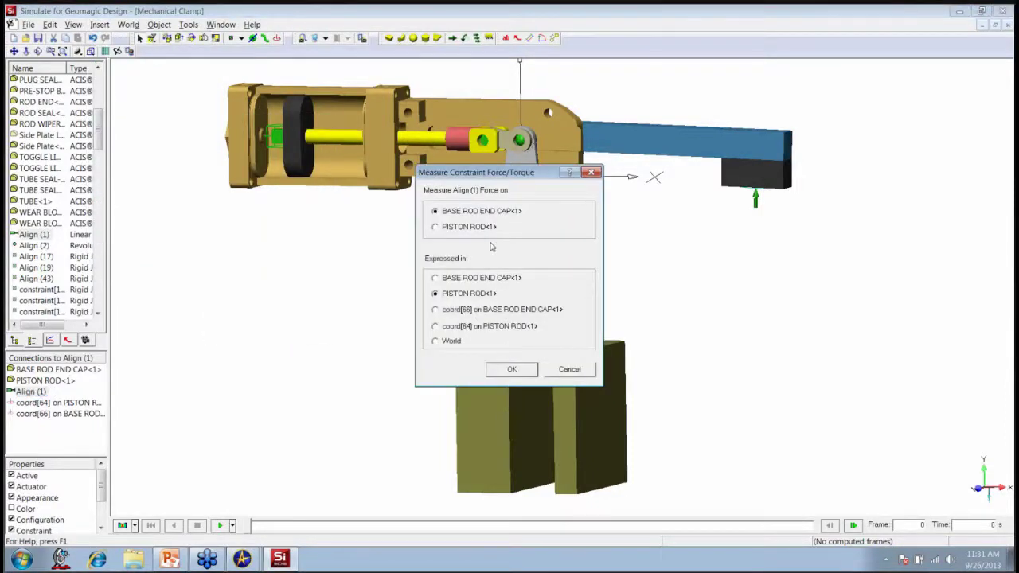
left_click(451, 228)
left_click(512, 374)
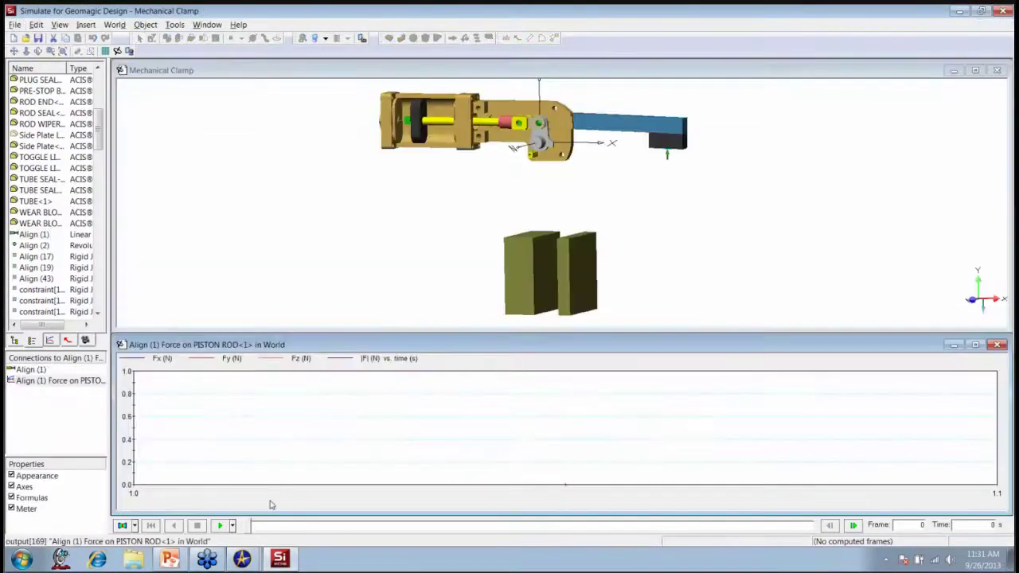
Step: Run the simulation and hide Fy, Fz and |F| in the force meter so only Fx is plotted
left_click(222, 527)
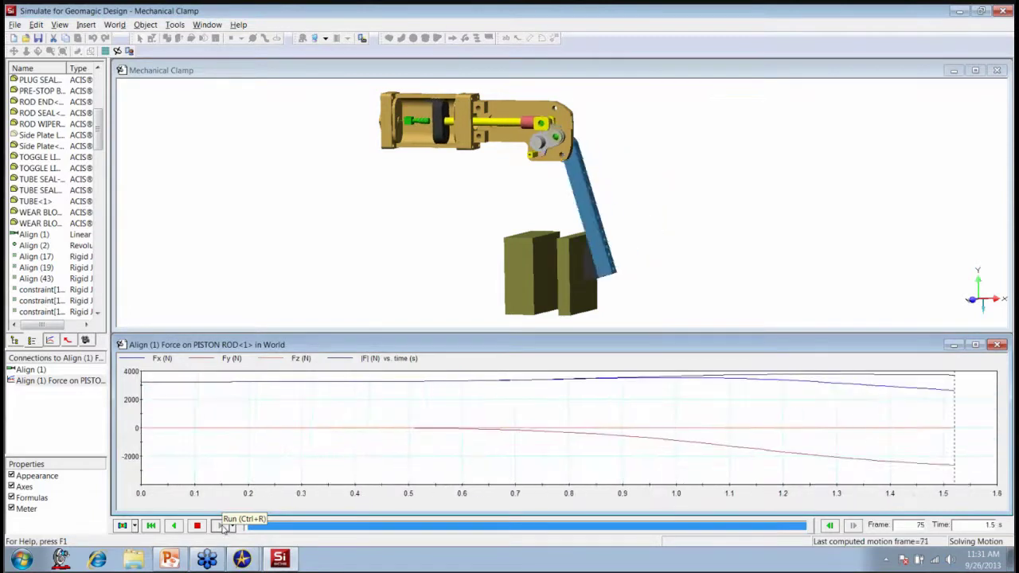
double_click(546, 367)
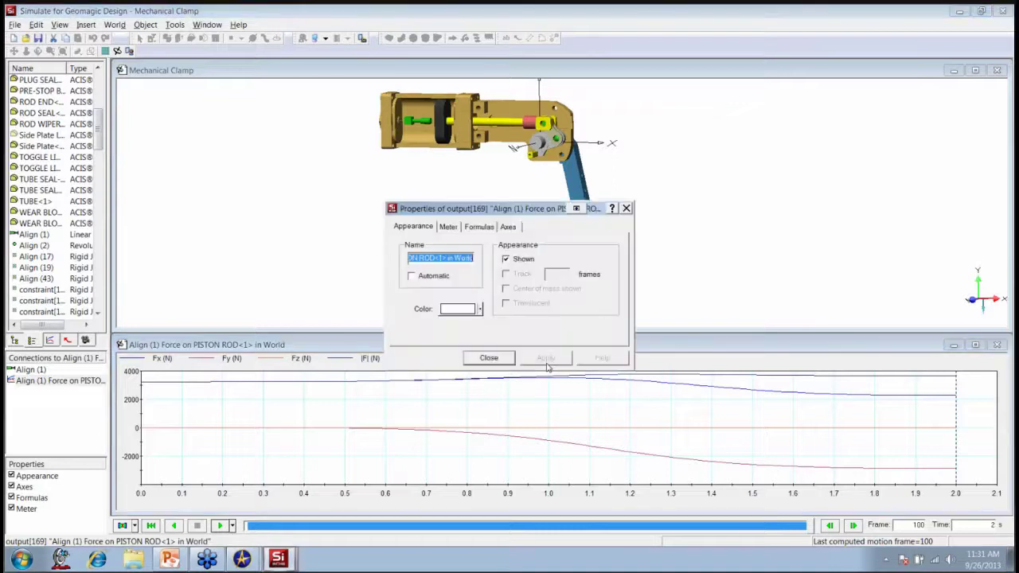
left_click(478, 227)
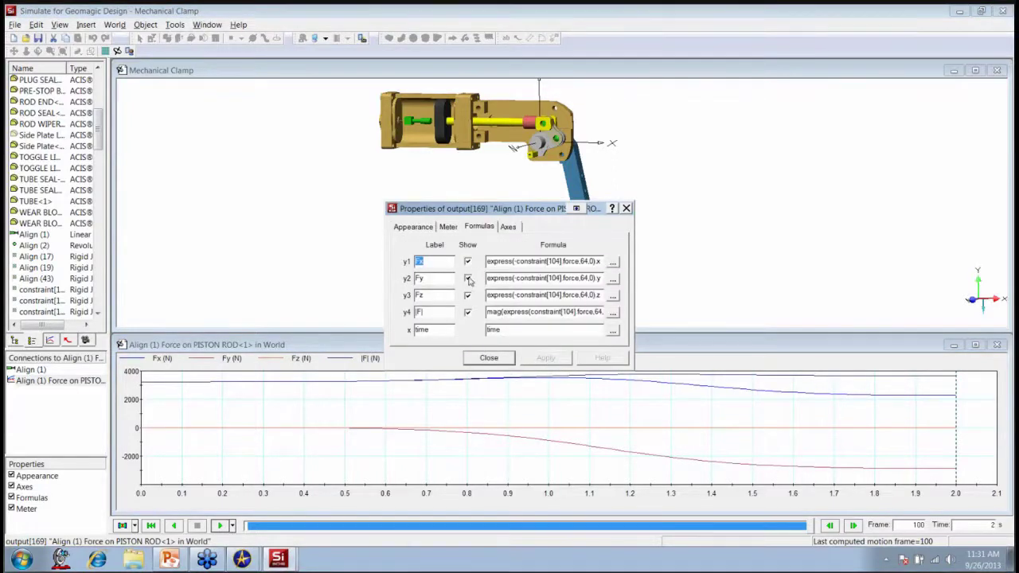
left_click(468, 278)
left_click(468, 296)
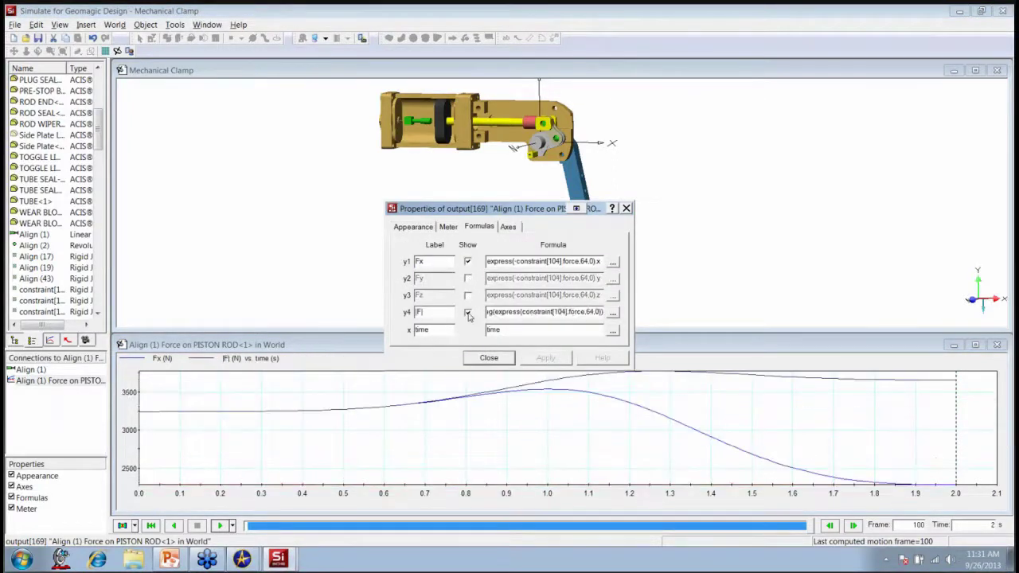
left_click(468, 312)
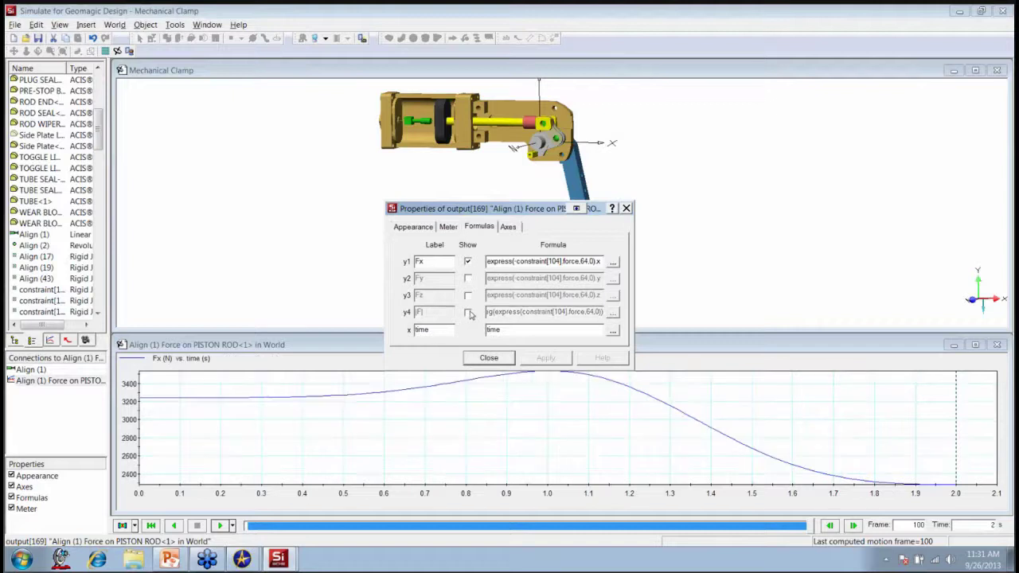
left_click(488, 358)
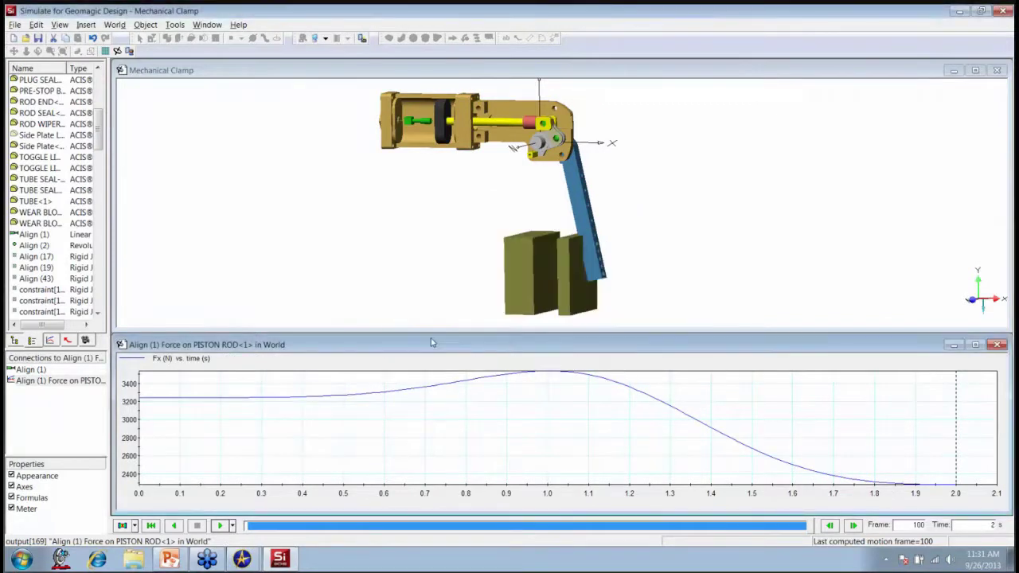
Step: Examine the actuator's Fx curve against the arm position across the computed frames, and return to the first frame
left_click(381, 294)
middle_click_drag(387, 289, 430, 256)
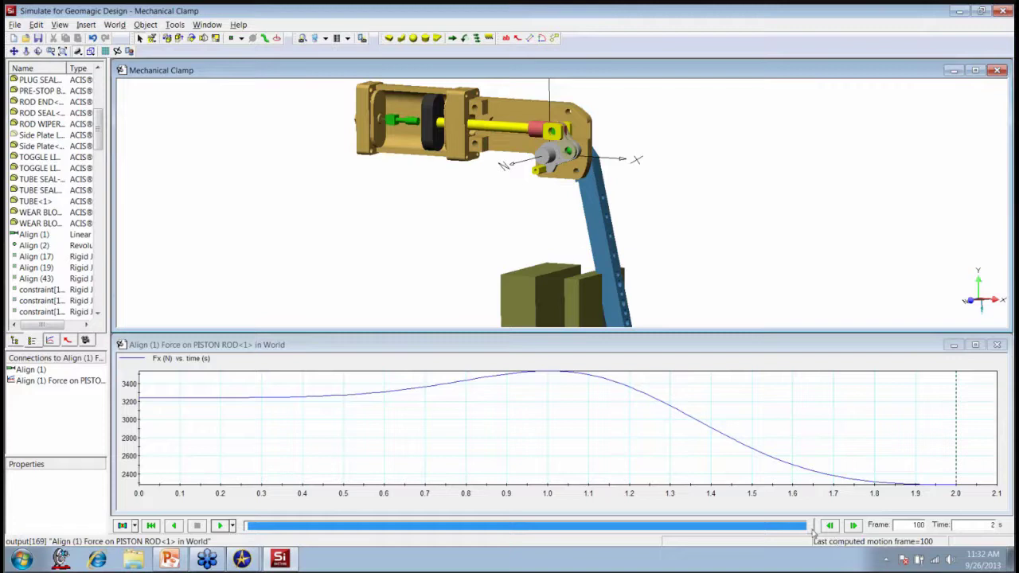
left_click_drag(812, 531, 264, 525)
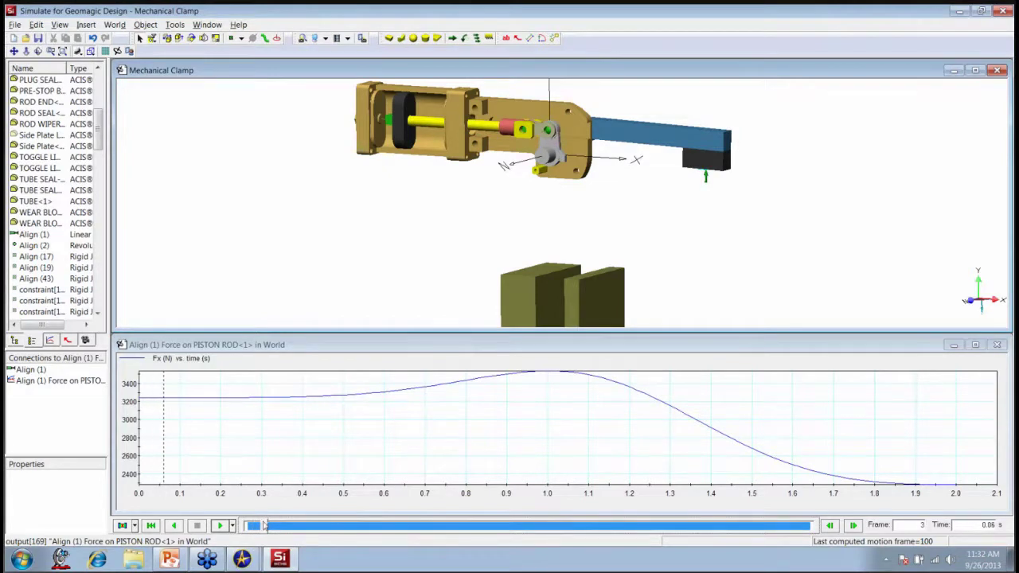
left_click_drag(265, 526, 266, 526)
left_click_drag(265, 529, 602, 566)
mouse_move(602, 525)
left_mouse_down()
mouse_move(517, 525)
mouse_move(529, 525)
left_mouse_up()
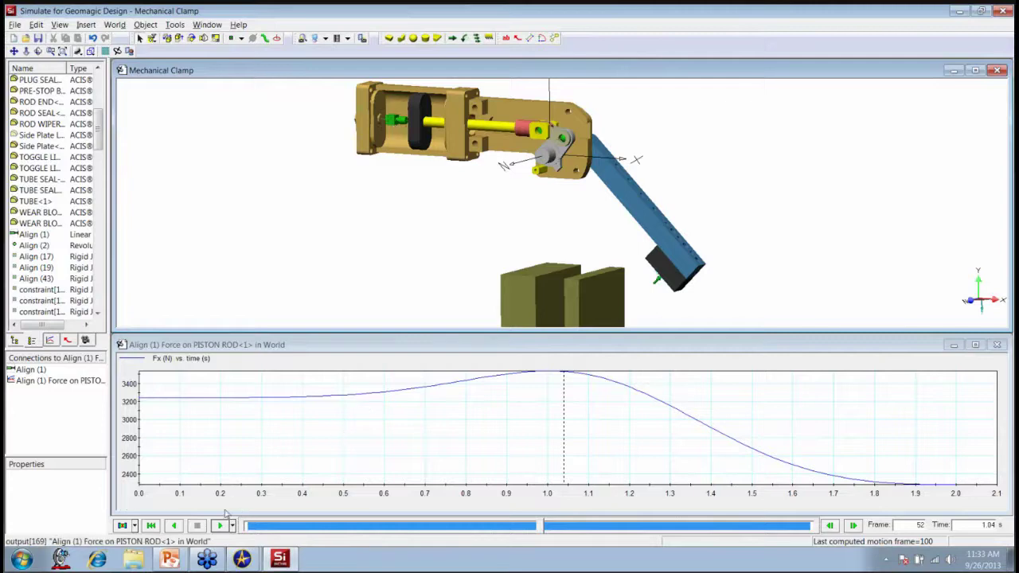
left_click(151, 526)
Step: Copy the Fx formula from the Align (1) force meter's properties and clear the selection
double_click(336, 384)
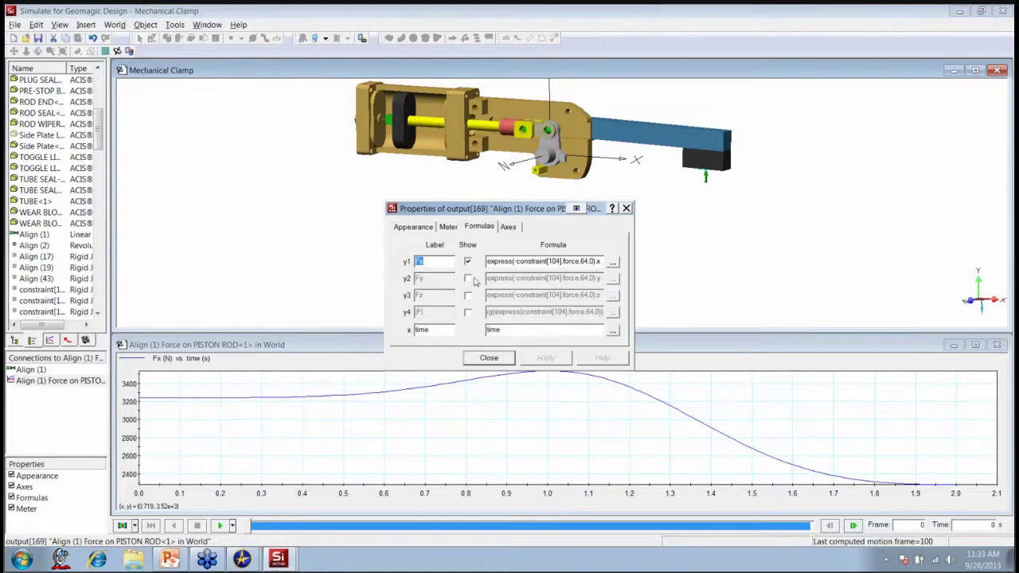
left_click_drag(488, 265, 612, 260)
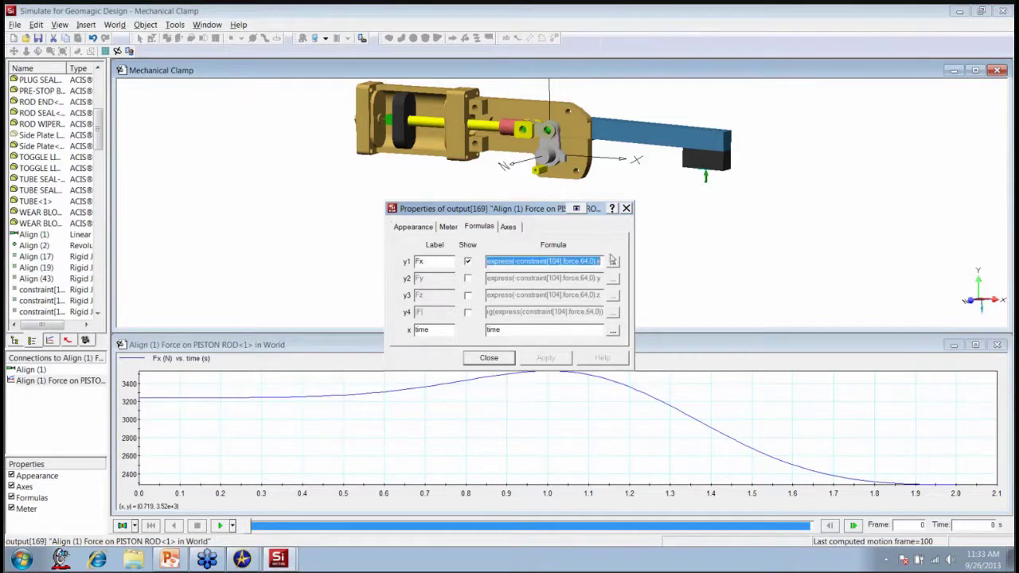
right_click(599, 263)
left_click(619, 301)
left_click(508, 360)
left_click(433, 287)
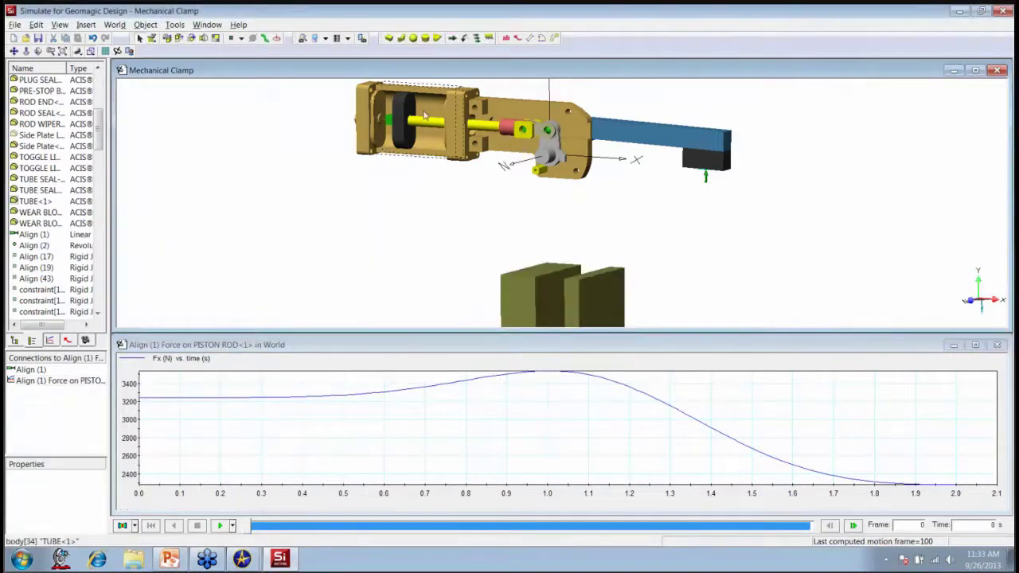
Step: Place a text annotation below the cylinder with the formula (500/express(-constraint[104].force,64,0).x)N
left_click(506, 38)
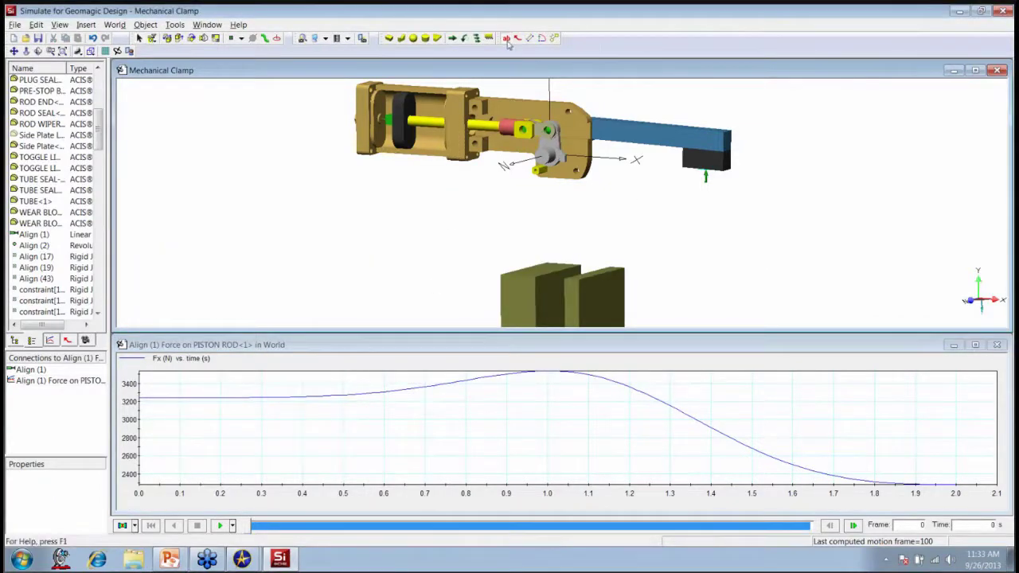
left_click(304, 215)
left_click(561, 253)
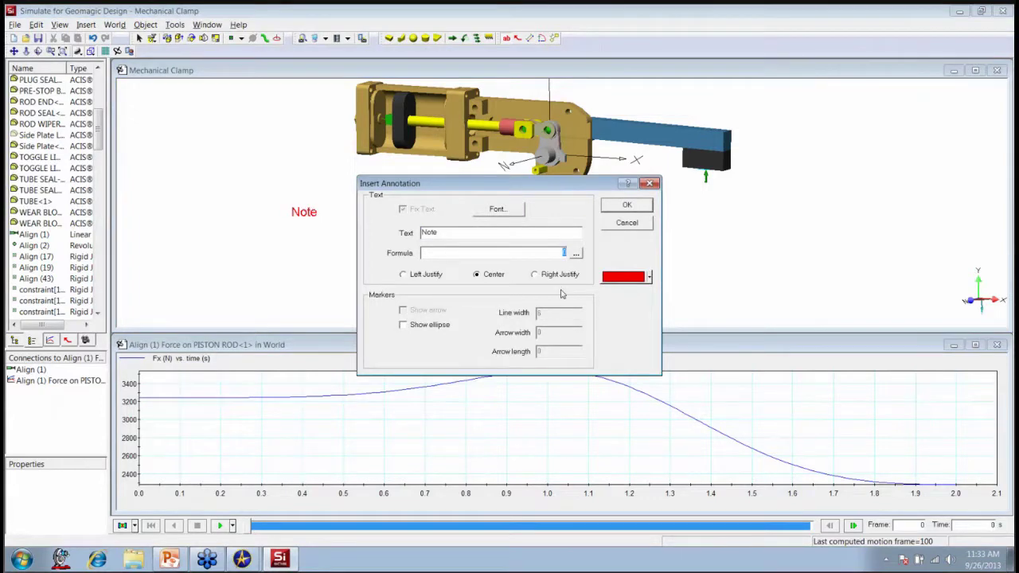
type("500/")
key("ctrl+v")
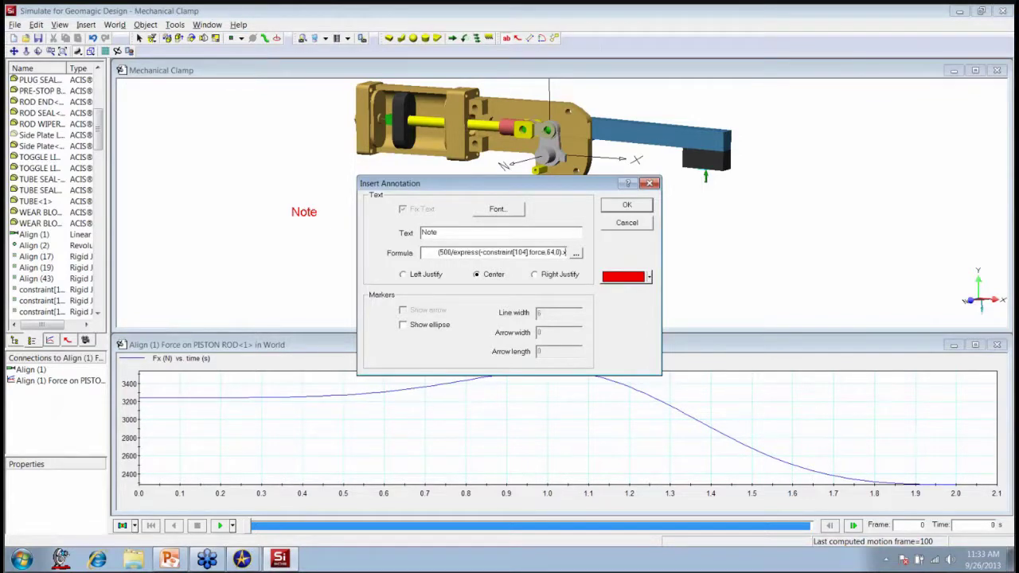
key("End")
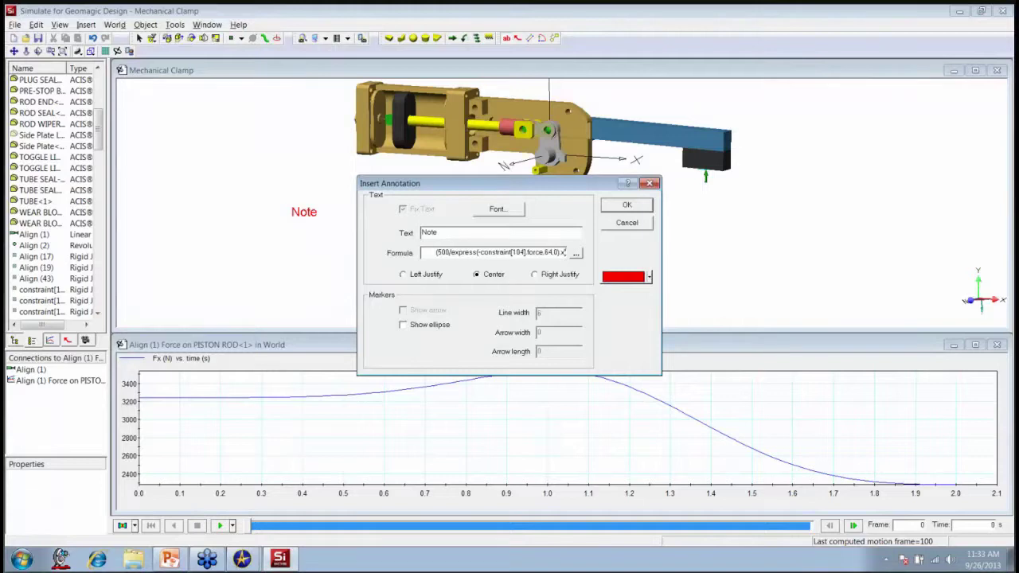
type(")N")
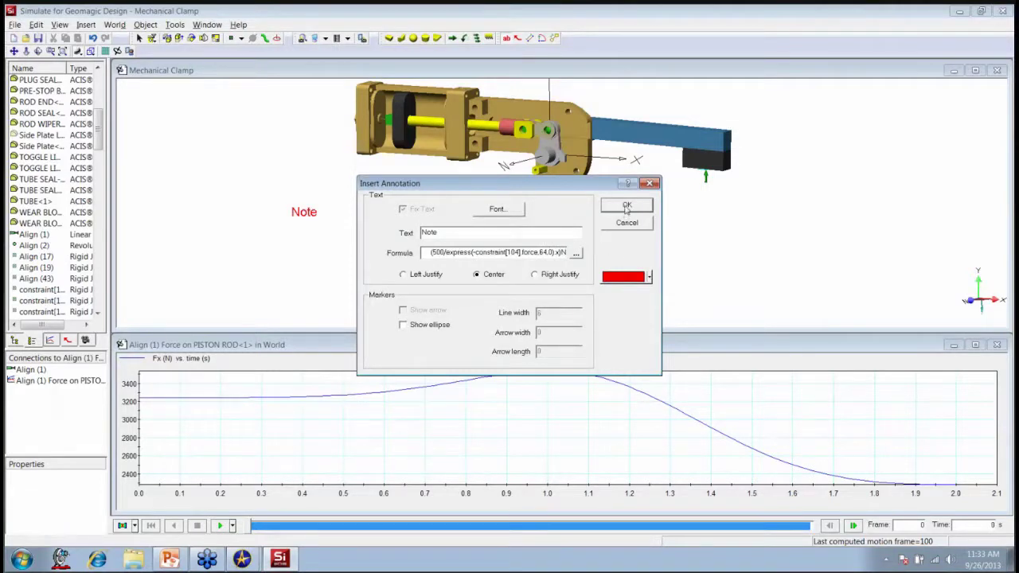
Step: Set the annotation's text to "Mech Adv (%1)" and insert it
type(" %f")
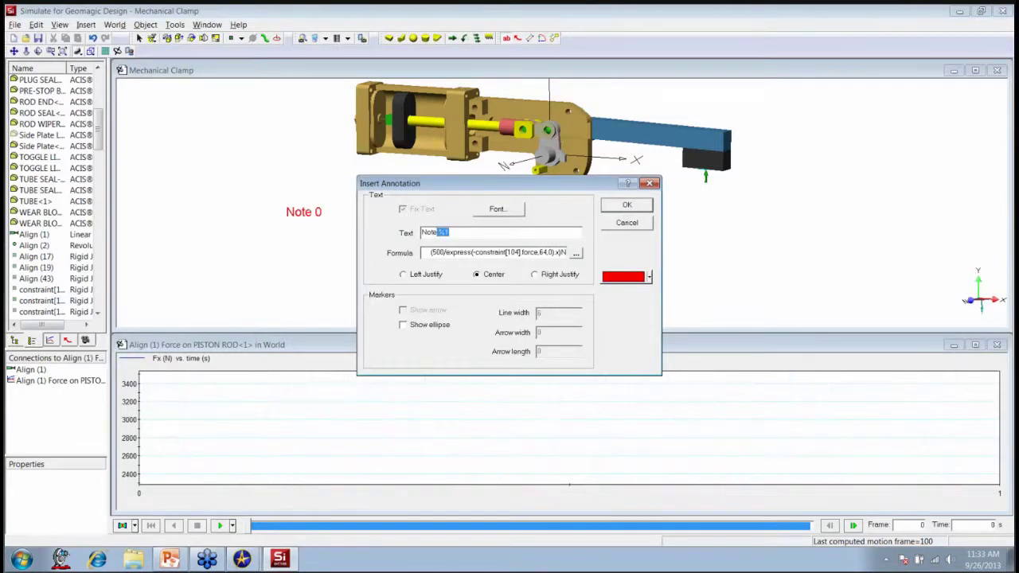
double_click(417, 233)
type("Mech Adv (")
key("Tab")
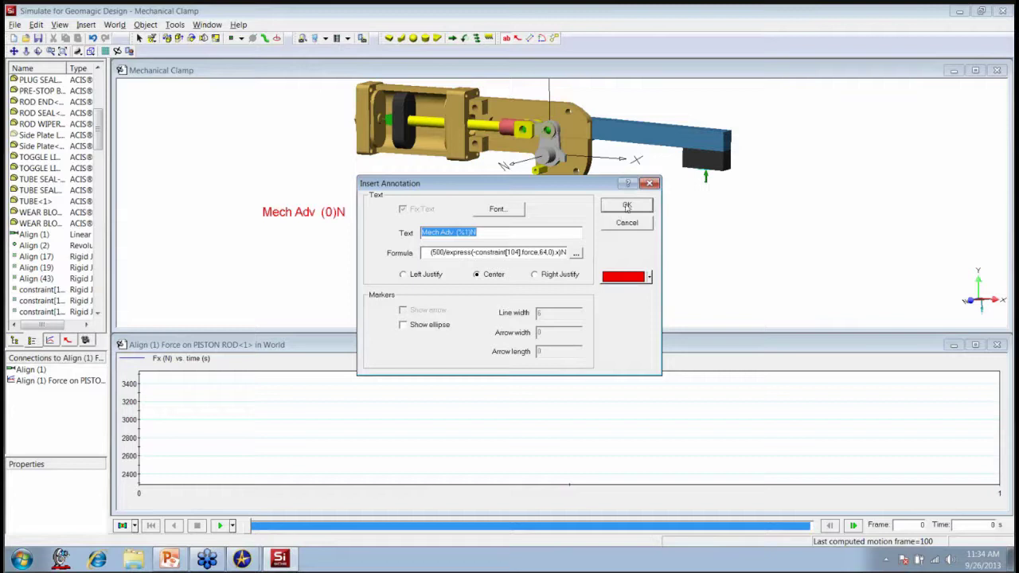
left_click(472, 236)
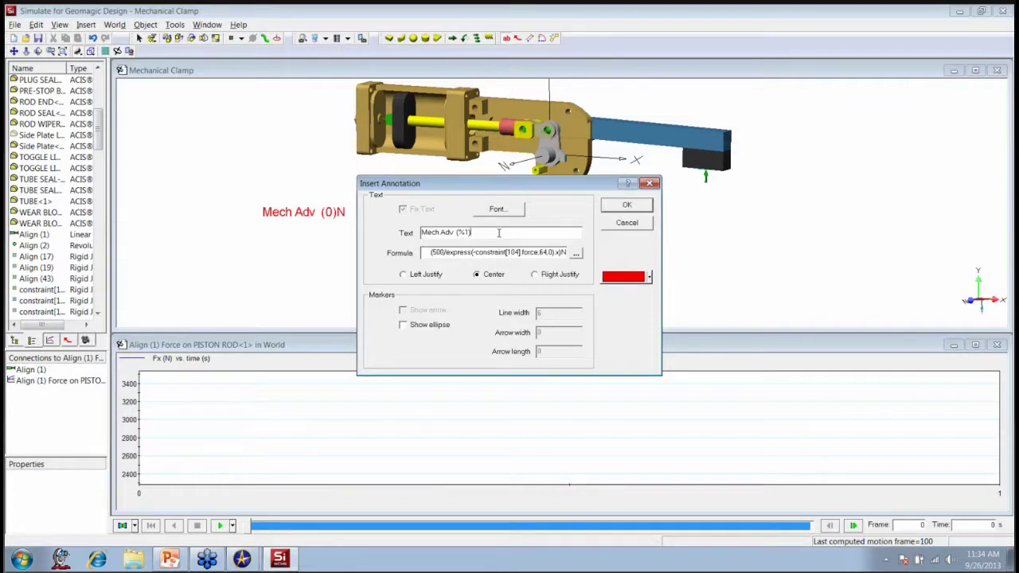
left_click(636, 209)
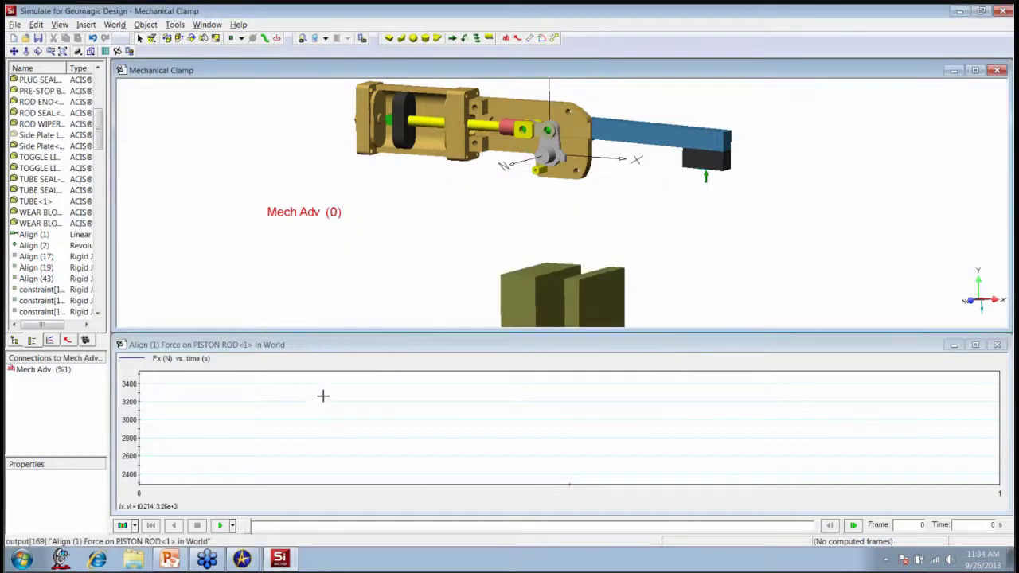
Step: Rerun the simulation and check the mechanical advantage note over the opening part of the motion, ending at the first frame
left_click(219, 525)
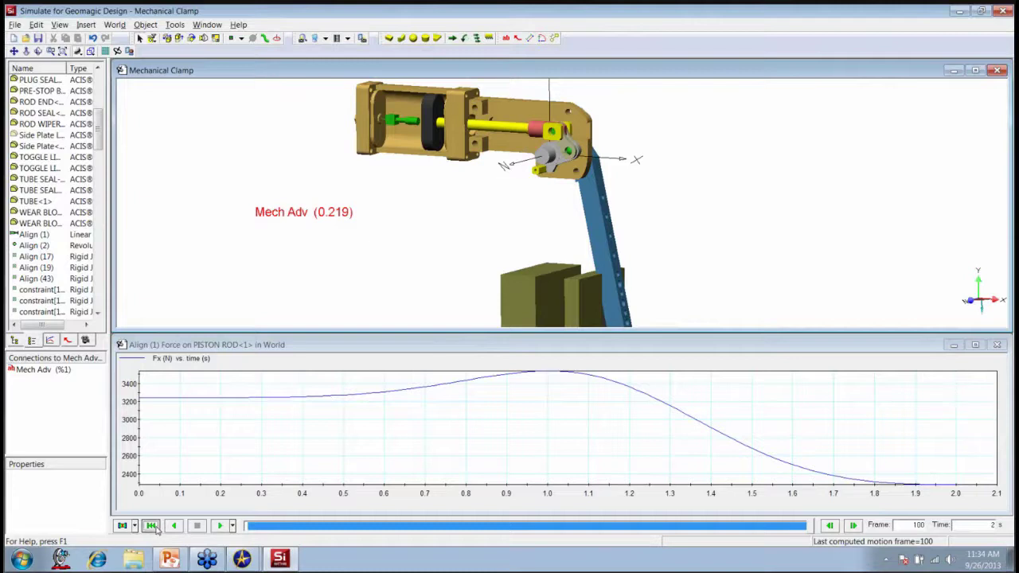
left_click(152, 527)
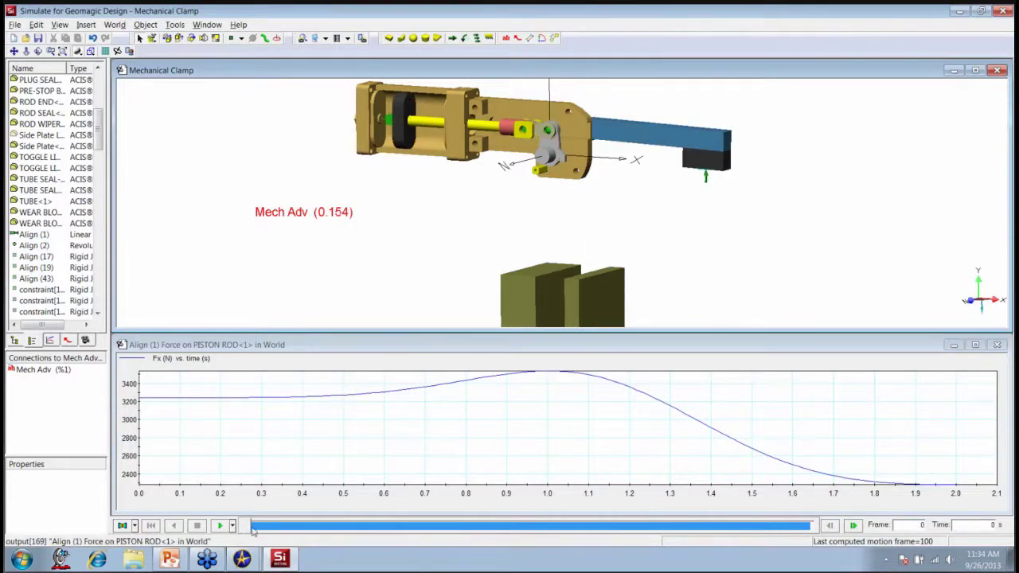
left_click_drag(253, 529, 445, 542)
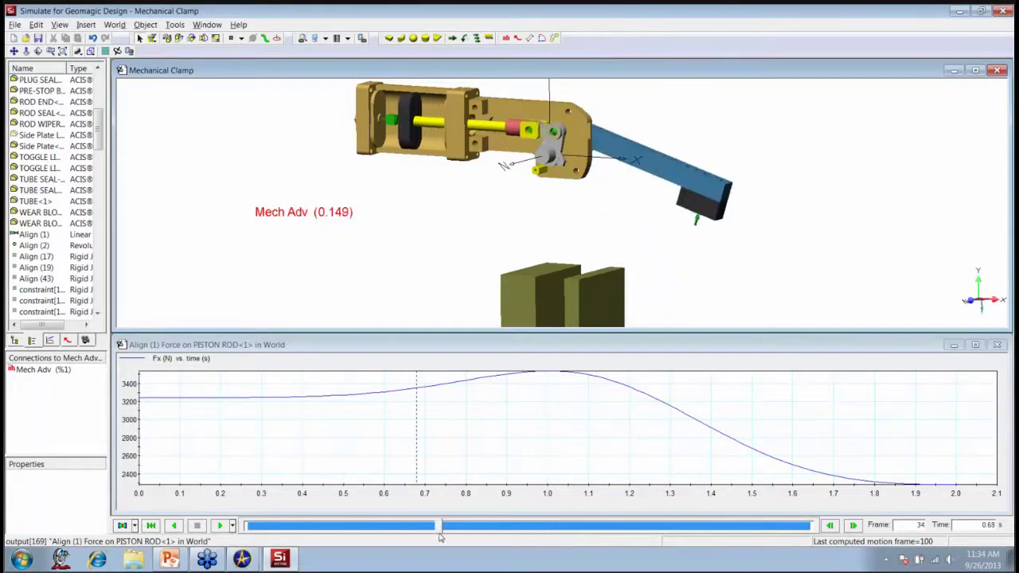
left_click(151, 526)
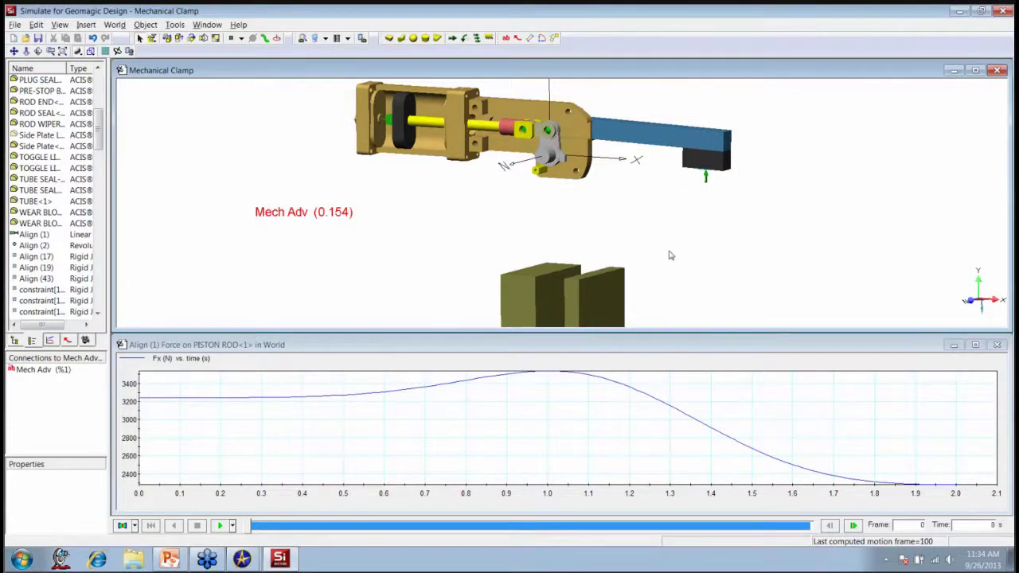
Step: Delete the structural load arrow beneath the Clamp Block and maximize the model window
left_click(706, 183)
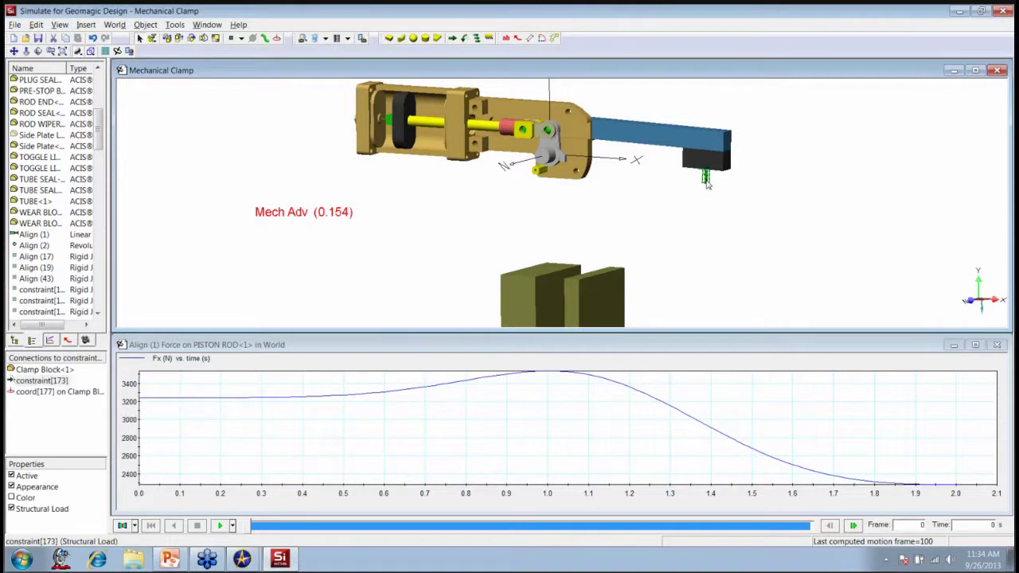
key("Delete")
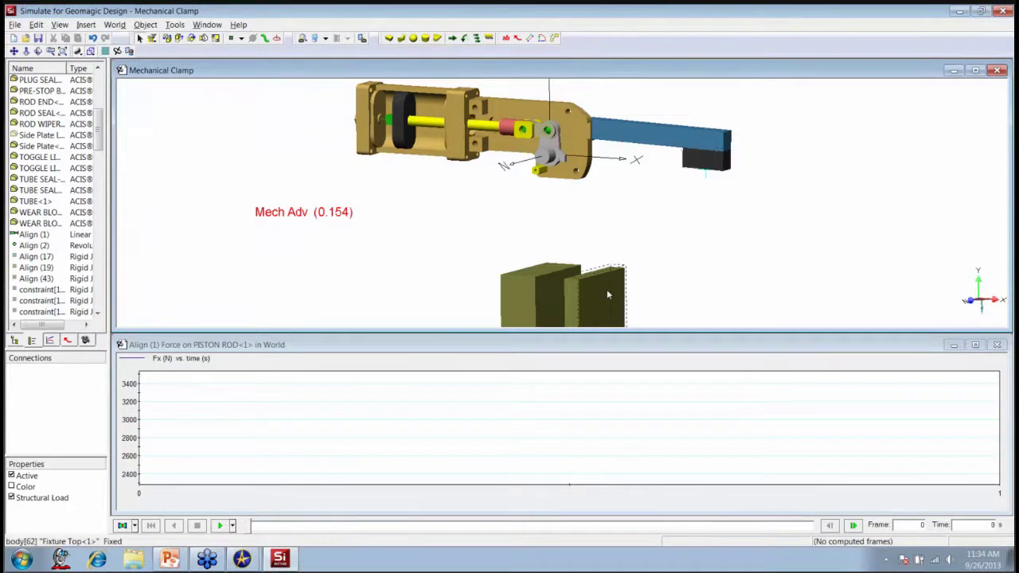
double_click(763, 77)
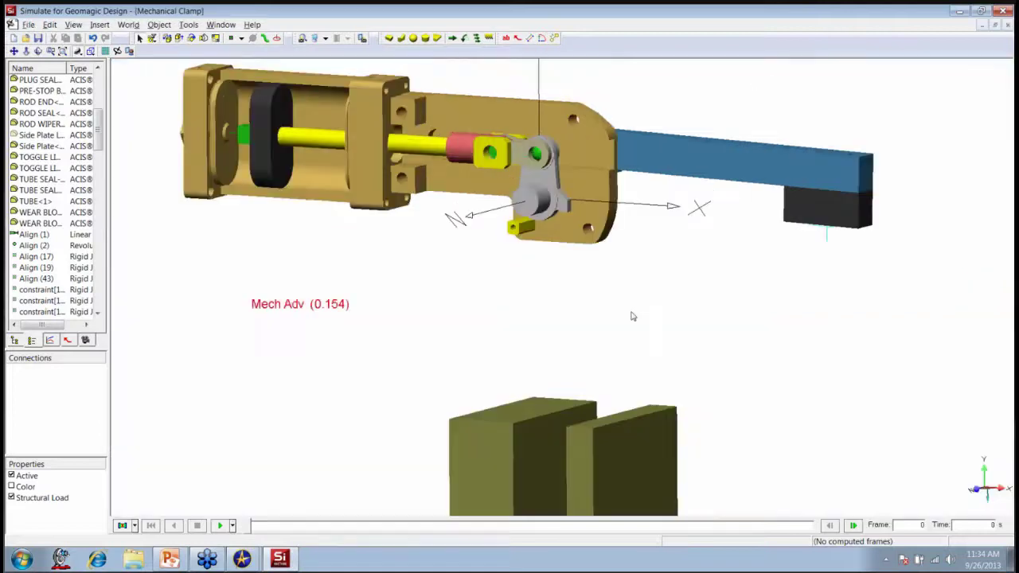
Step: Place a linear spring/damper from the Fixture Base's near upper corner towards Fixture Top, and delete the spring but leave its coord on the base
left_click_drag(557, 343, 564, 210)
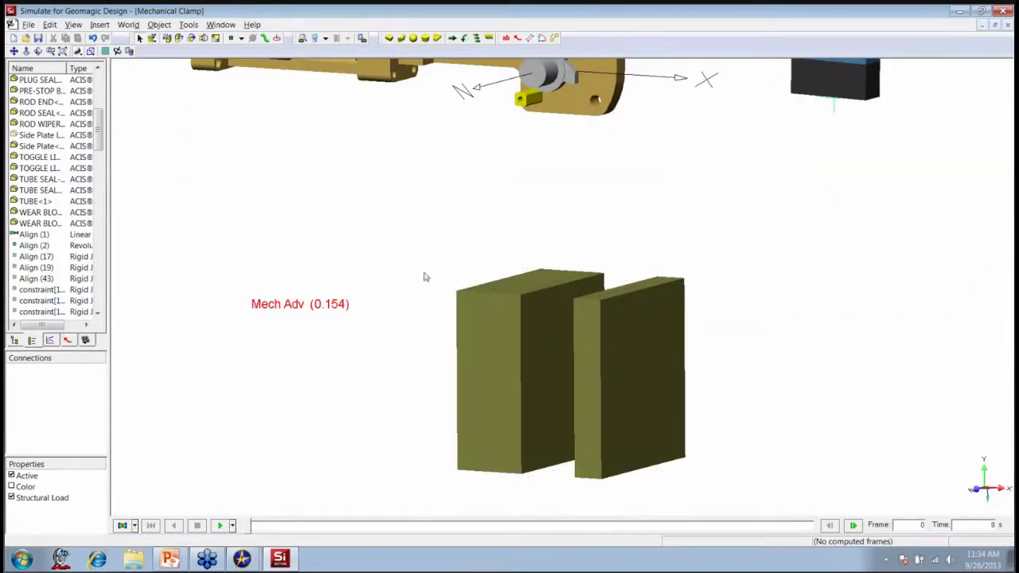
left_click_drag(382, 246, 464, 286)
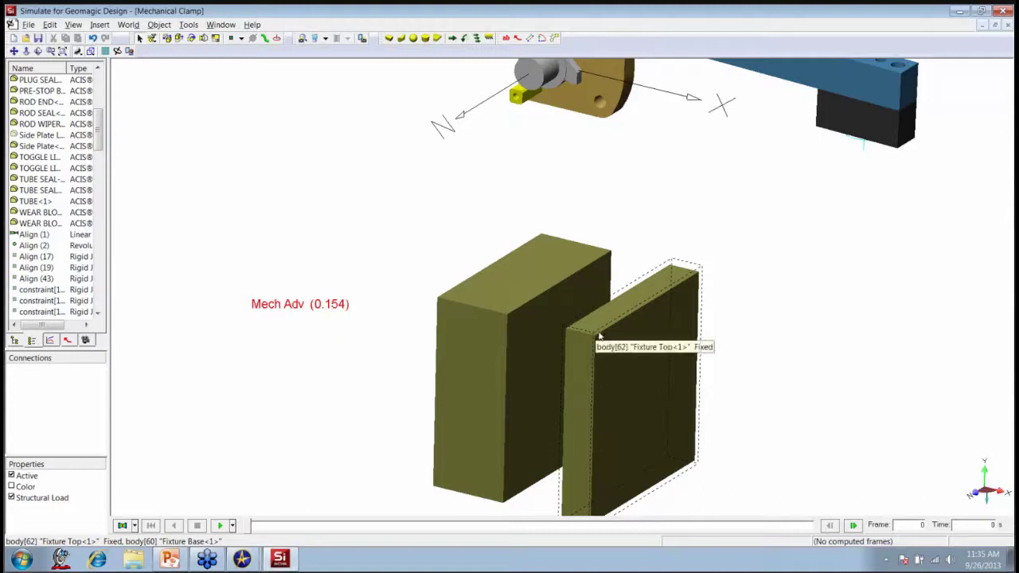
left_click(242, 40)
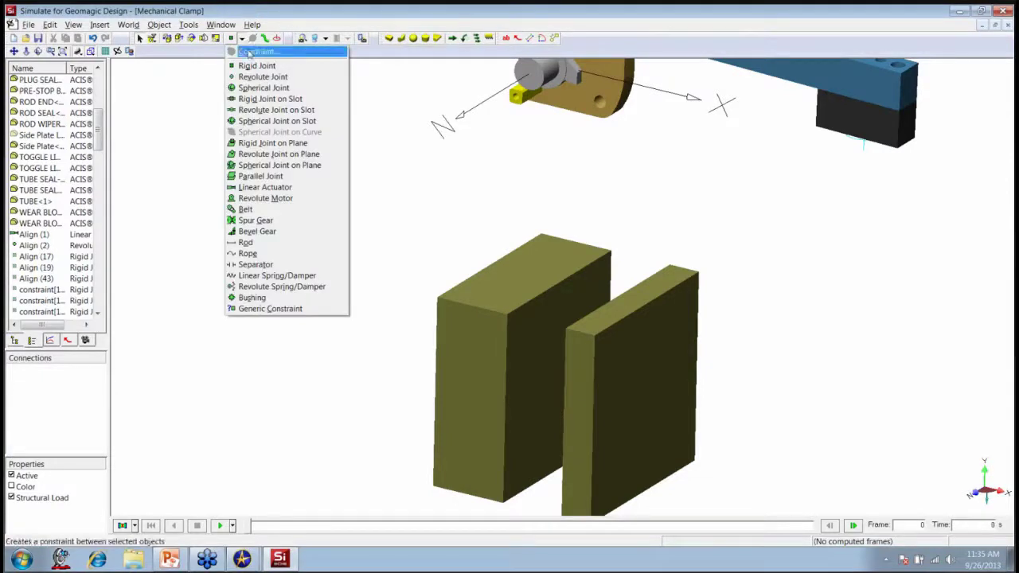
left_click(264, 277)
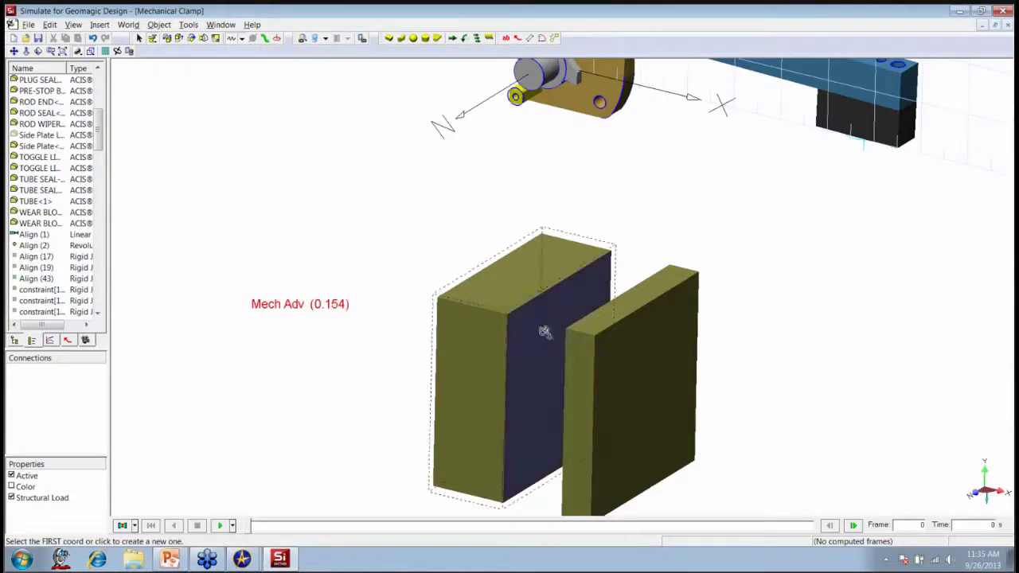
scroll(545, 331, "up", 1)
scroll(468, 344, "up", 2)
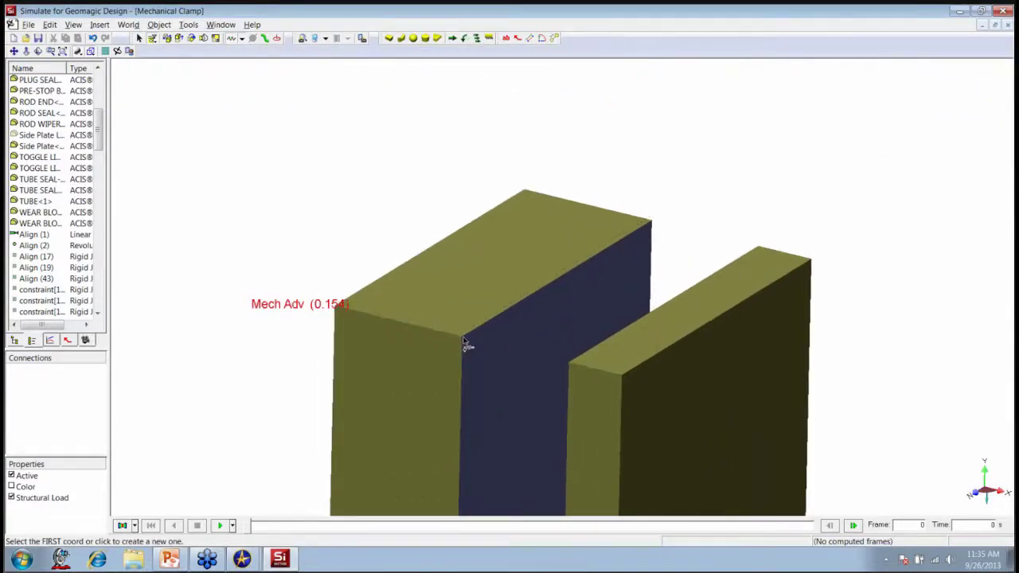
left_click(463, 337)
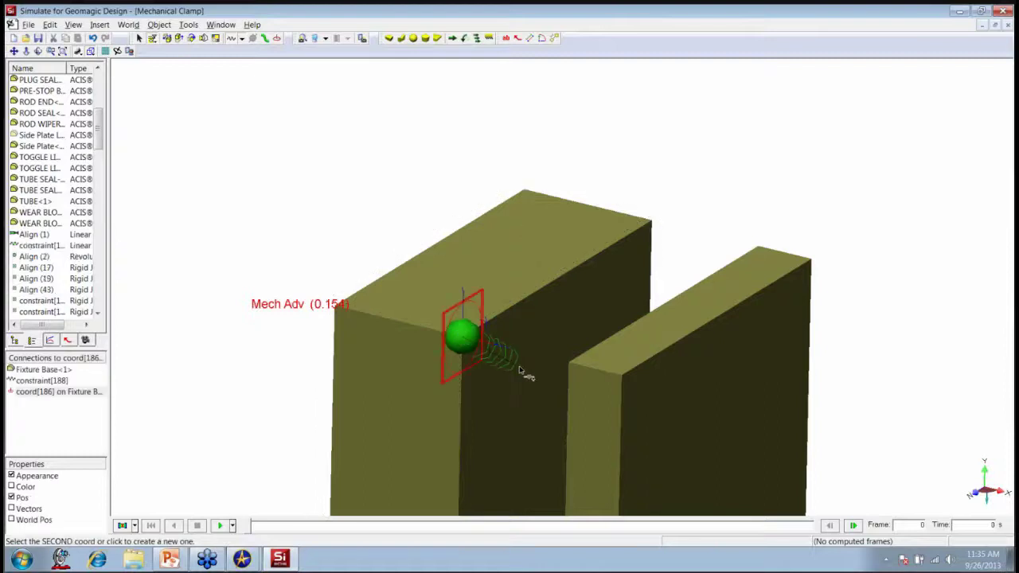
left_click(567, 363)
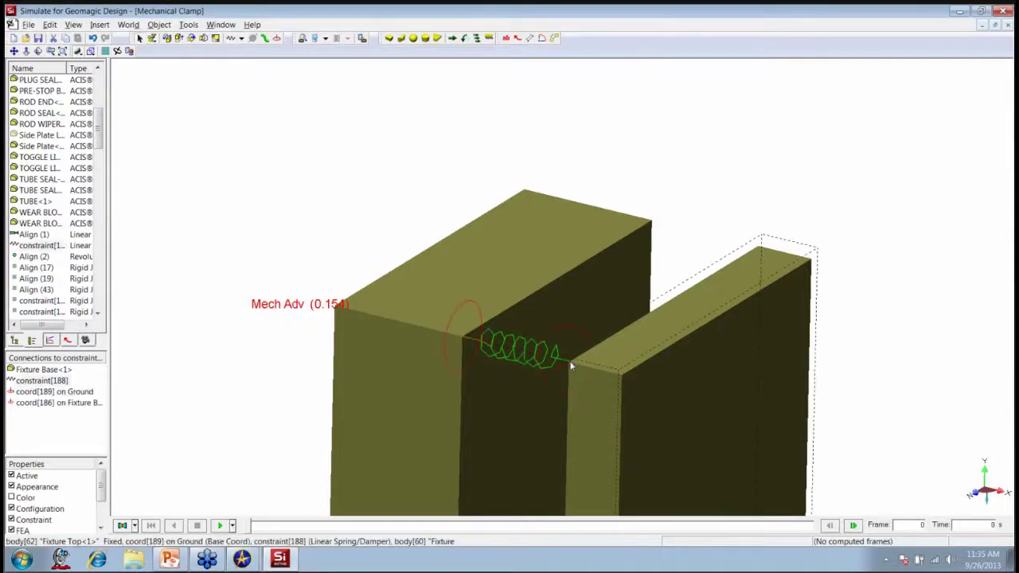
middle_click_drag(569, 359, 583, 374)
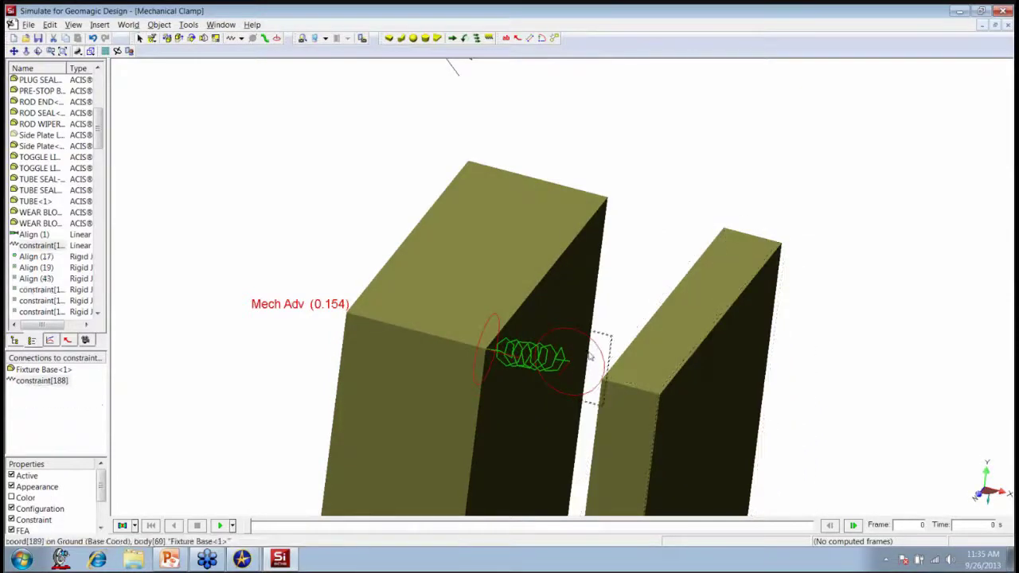
key("Delete")
Step: Create a linear spring/damper from the near corner of Fixture Top to the existing coord on the Fixture Base corner
middle_click_drag(619, 316, 569, 326)
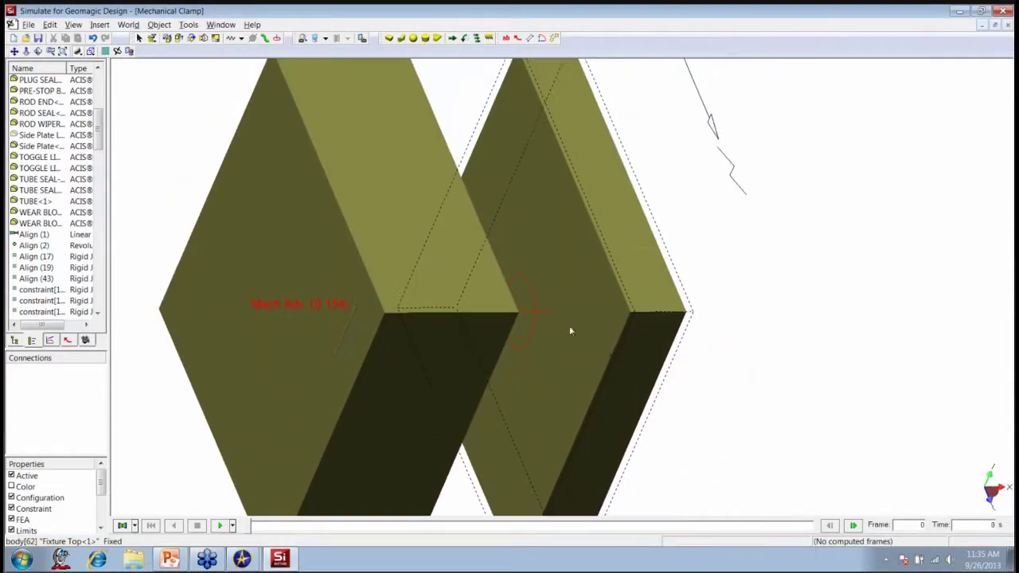
left_click(235, 38)
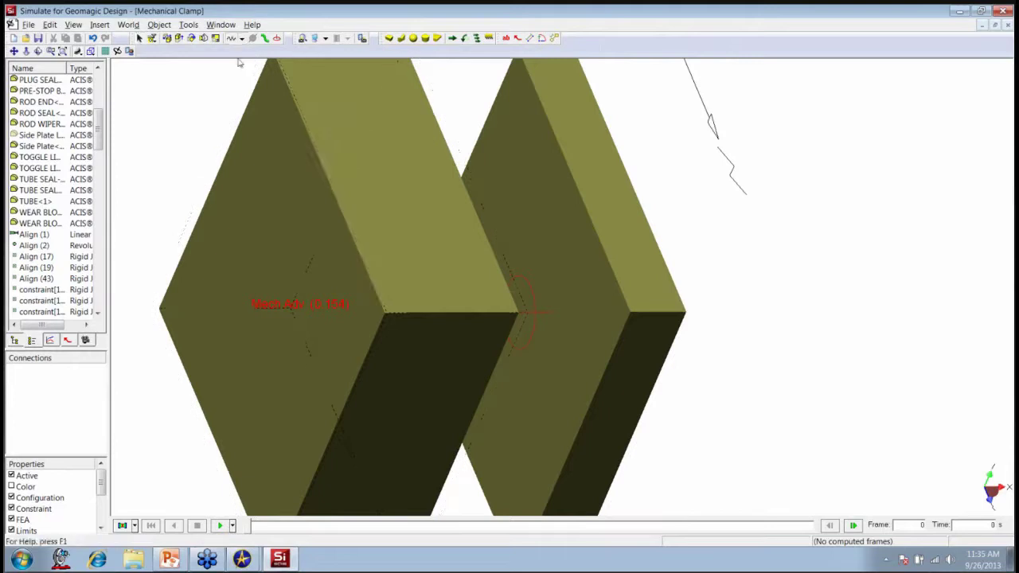
left_click(630, 311)
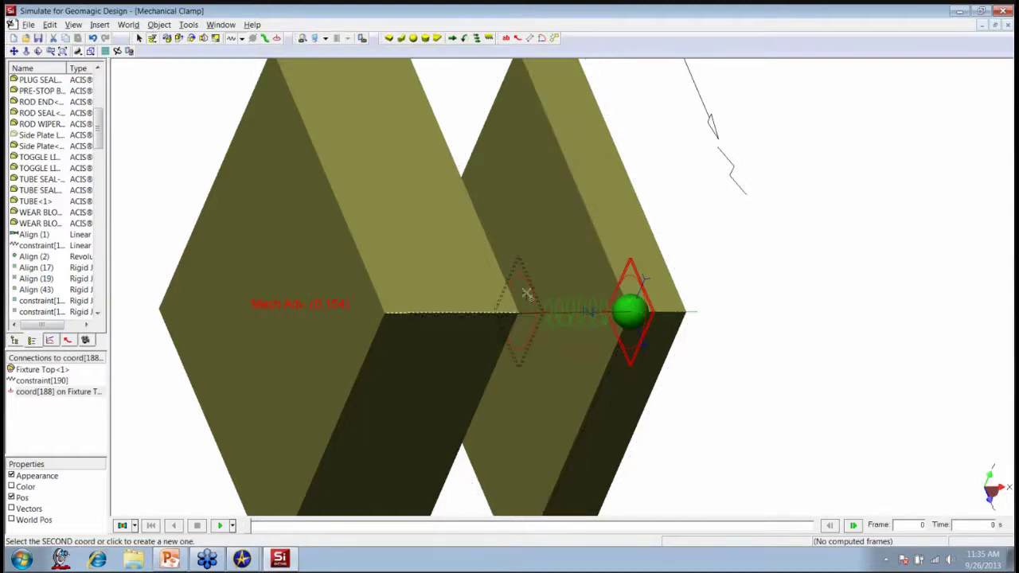
left_click(530, 290)
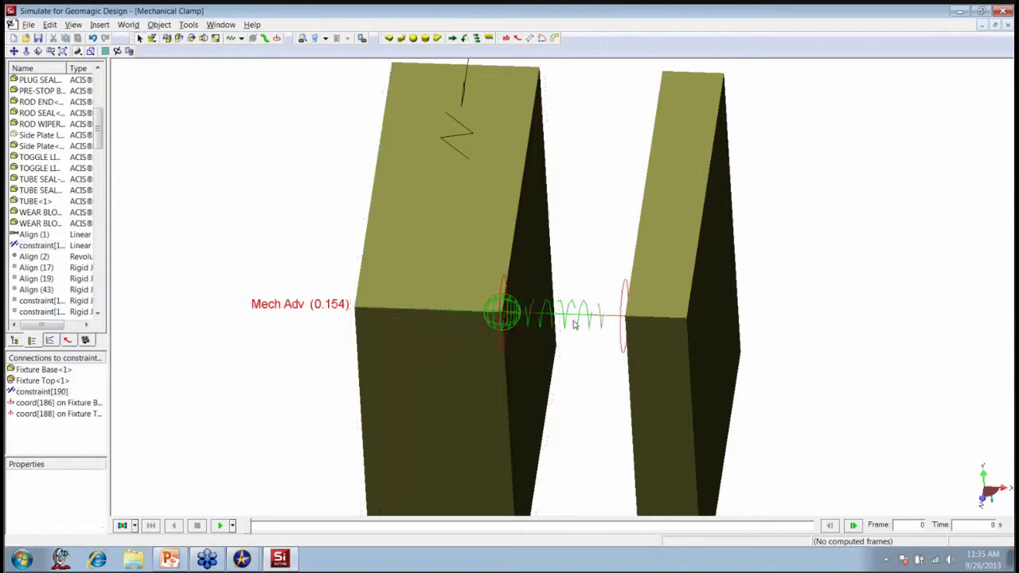
Step: Set the new spring's stiffness k to 15 N/mm and its damping coefficient c to 5 N s/mm
double_click(576, 325)
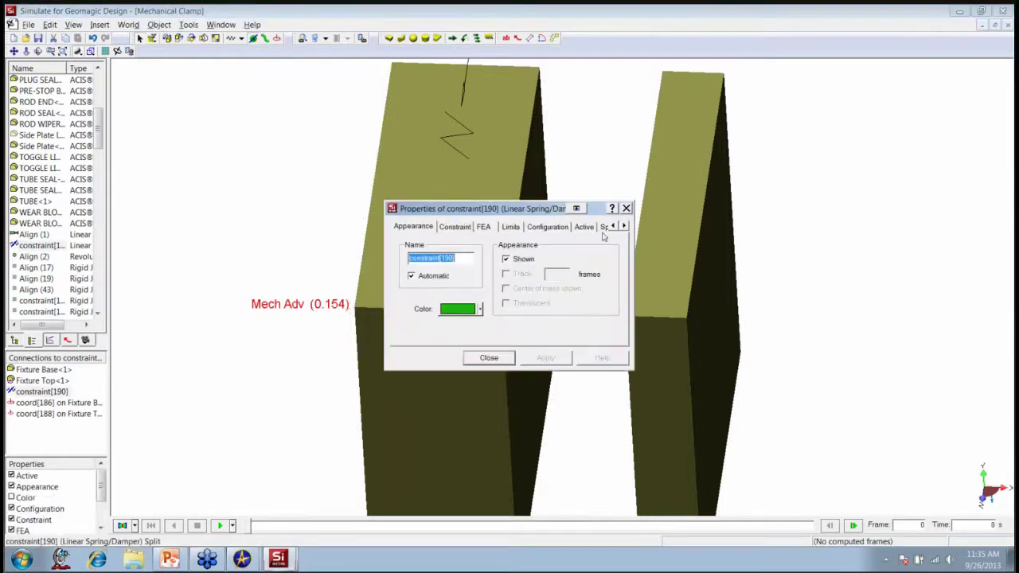
left_click(605, 227)
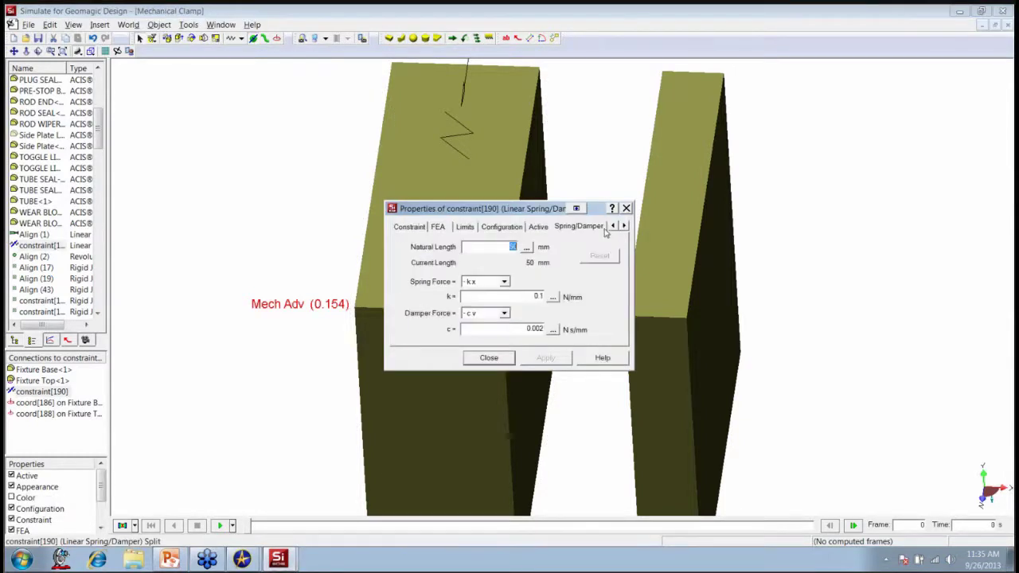
double_click(537, 296)
type("15")
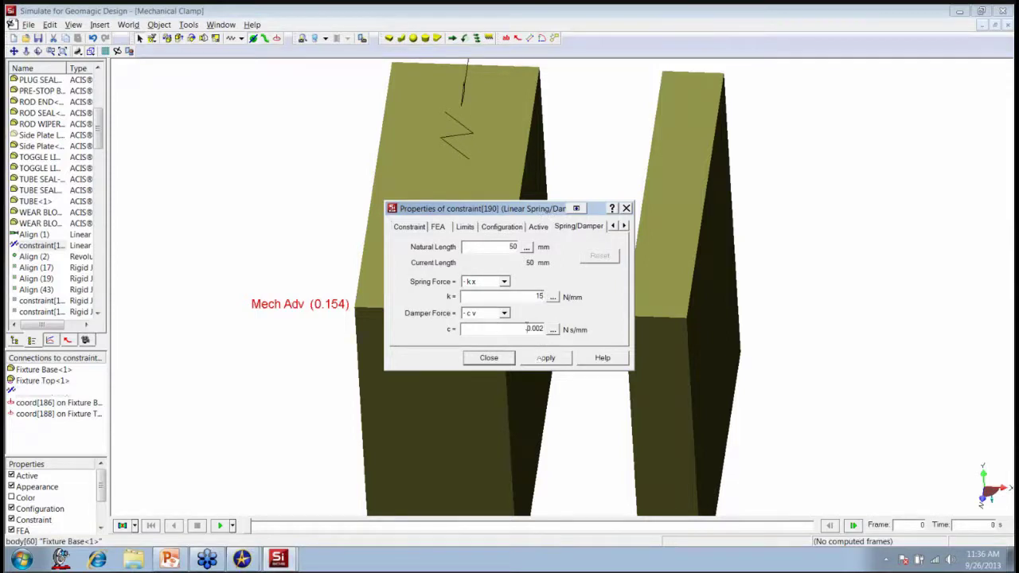
left_click_drag(524, 329, 544, 329)
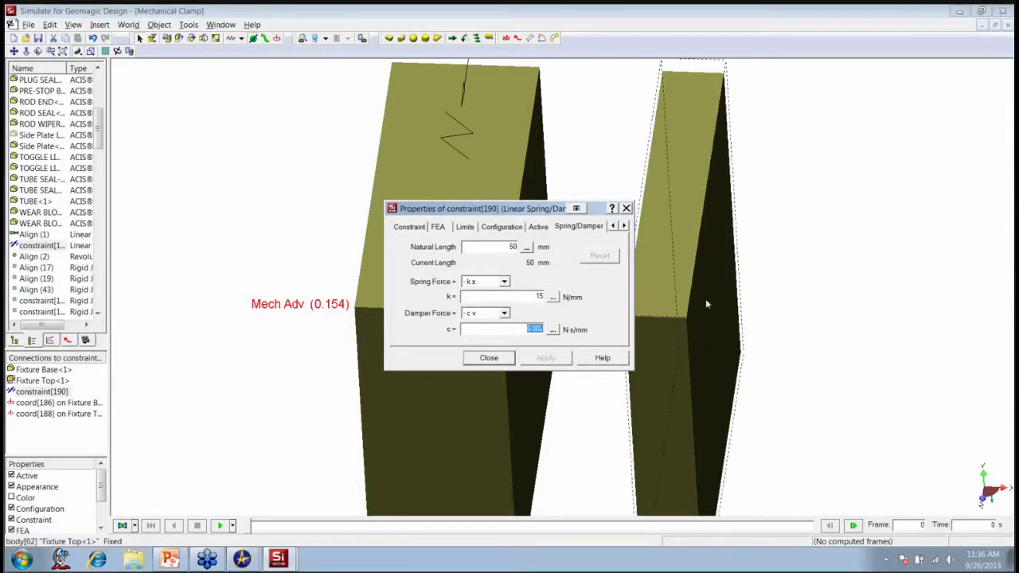
type("1")
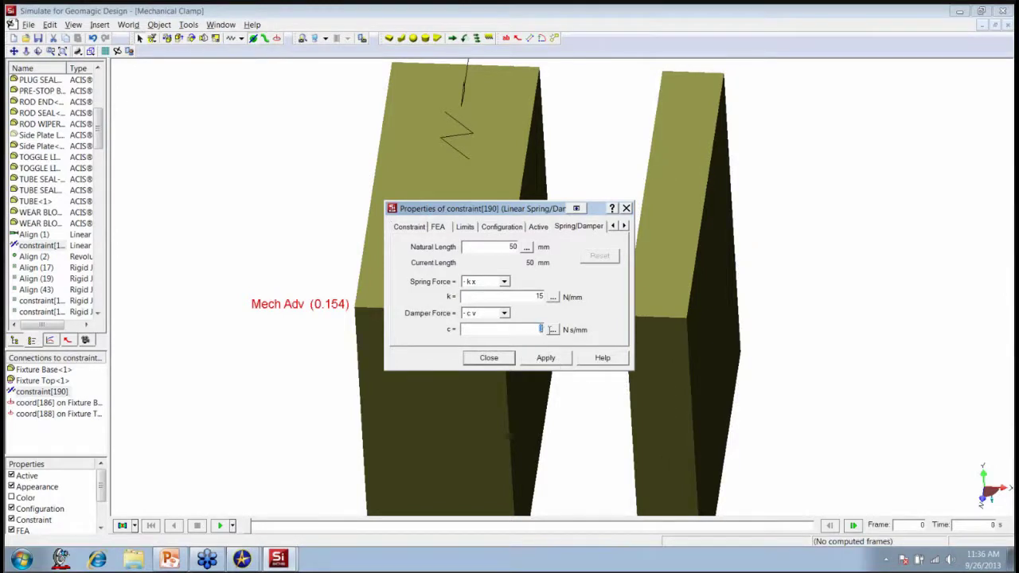
type("5")
Step: Restrict the spring constraint to rotate around no axes while sliding along Z, and close its properties
left_click(410, 229)
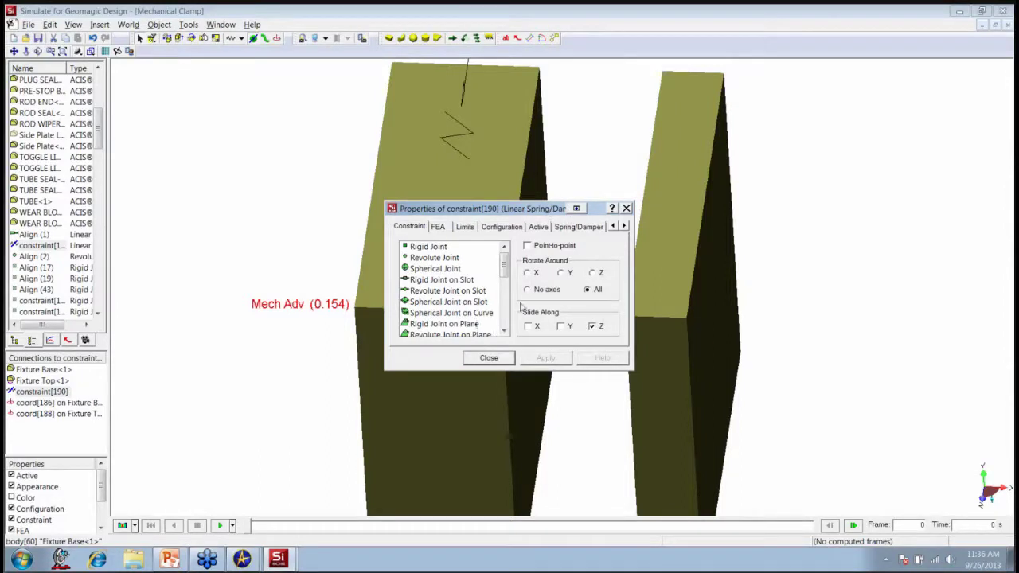
left_click_drag(536, 214, 371, 165)
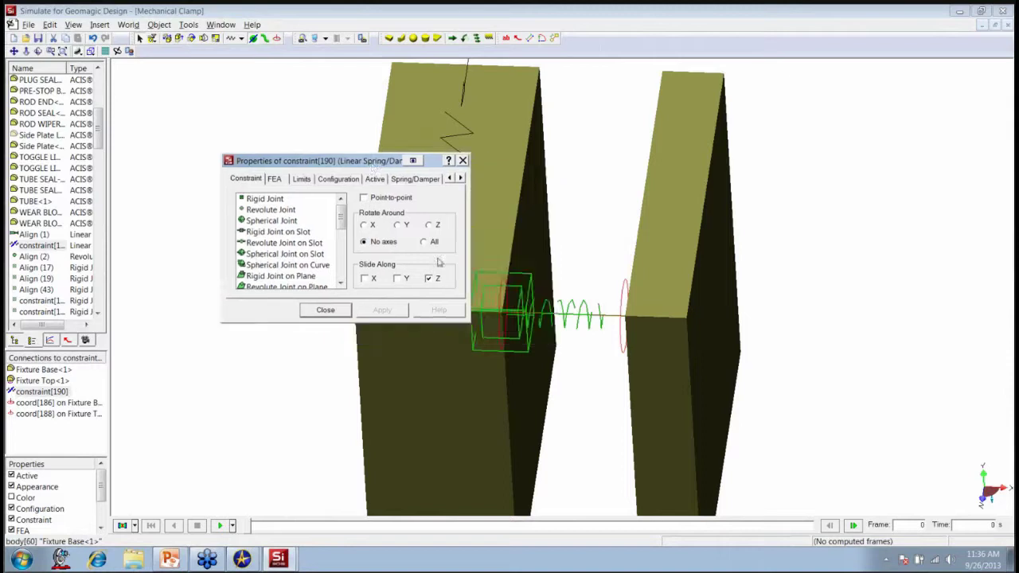
left_click(324, 311)
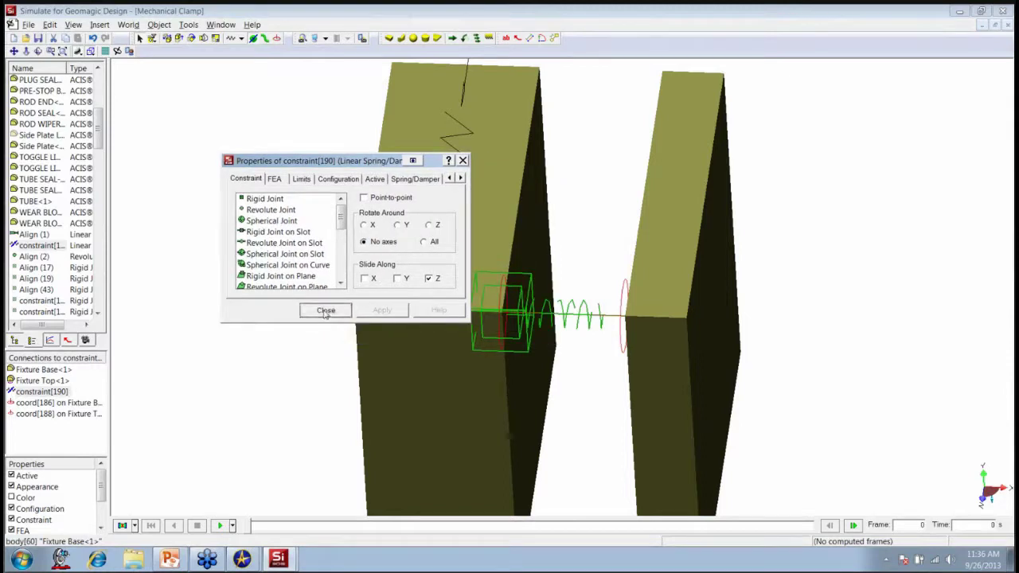
Step: Join the split spring constraint with the Join in place option
right_click(563, 325)
left_click(590, 377)
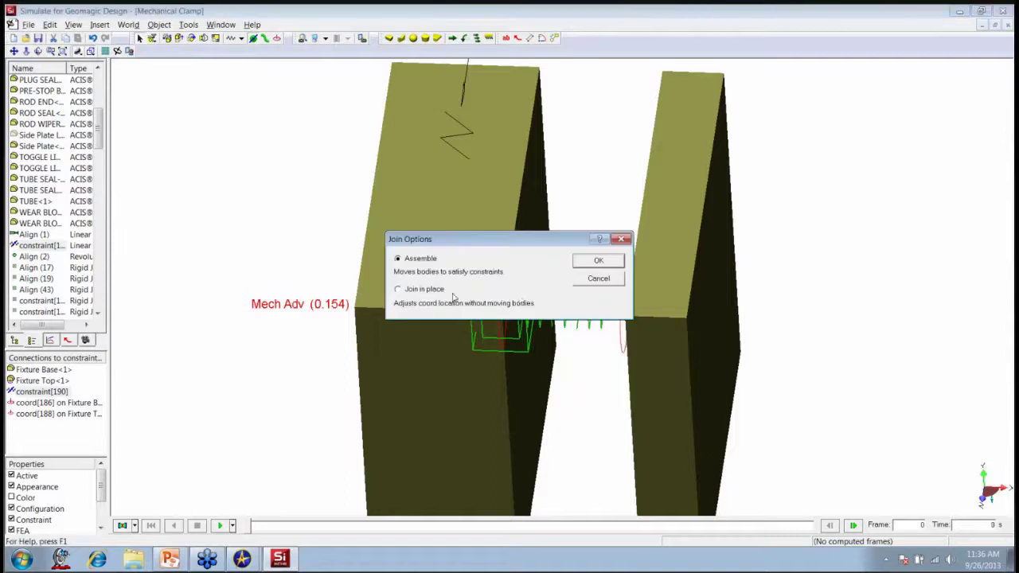
left_click_drag(463, 241, 253, 149)
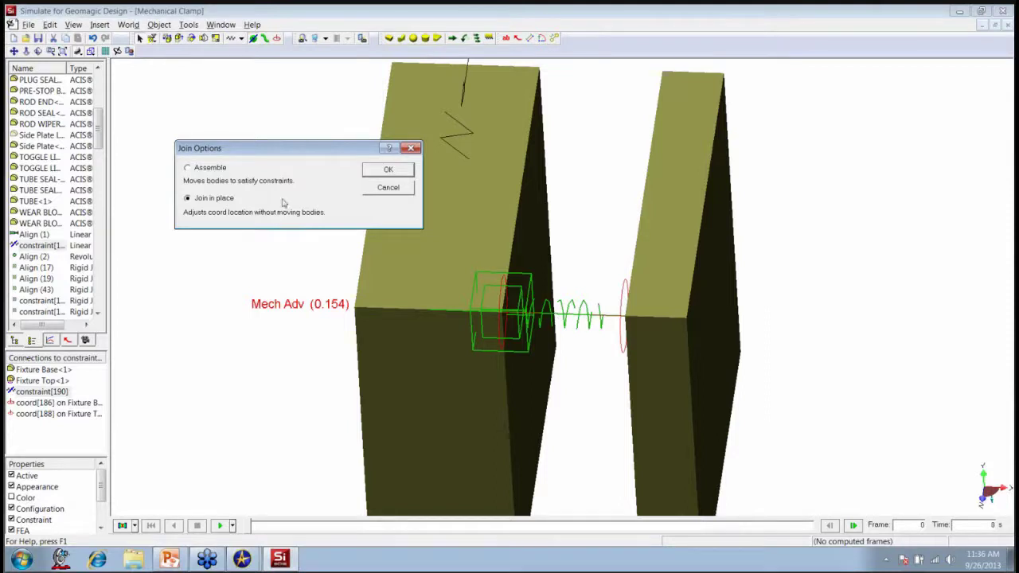
left_click(386, 171)
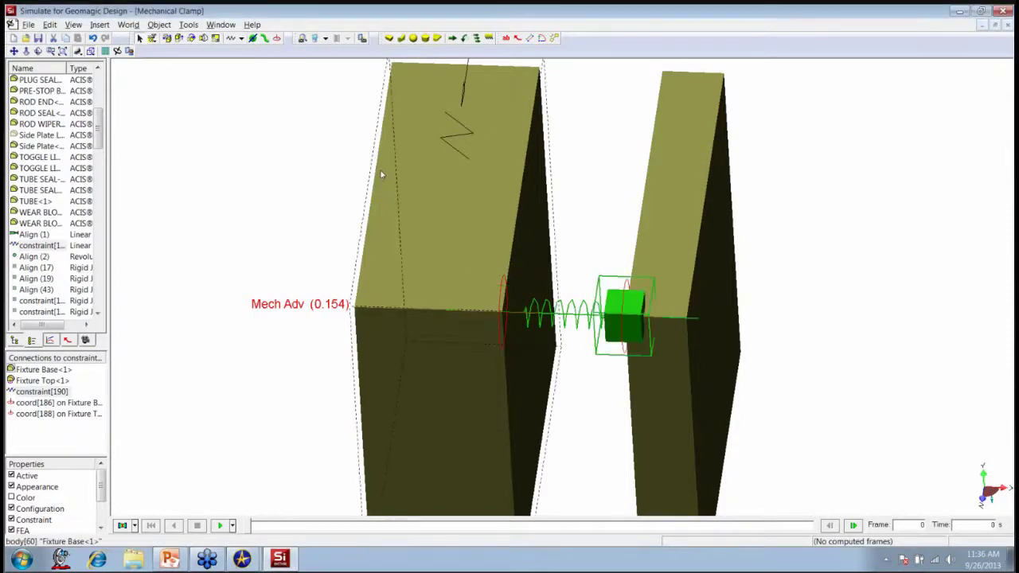
Step: Make the Clamp Block and Fixture Top collide with each other
middle_click_drag(312, 219, 296, 171)
scroll(297, 171, "down", 6)
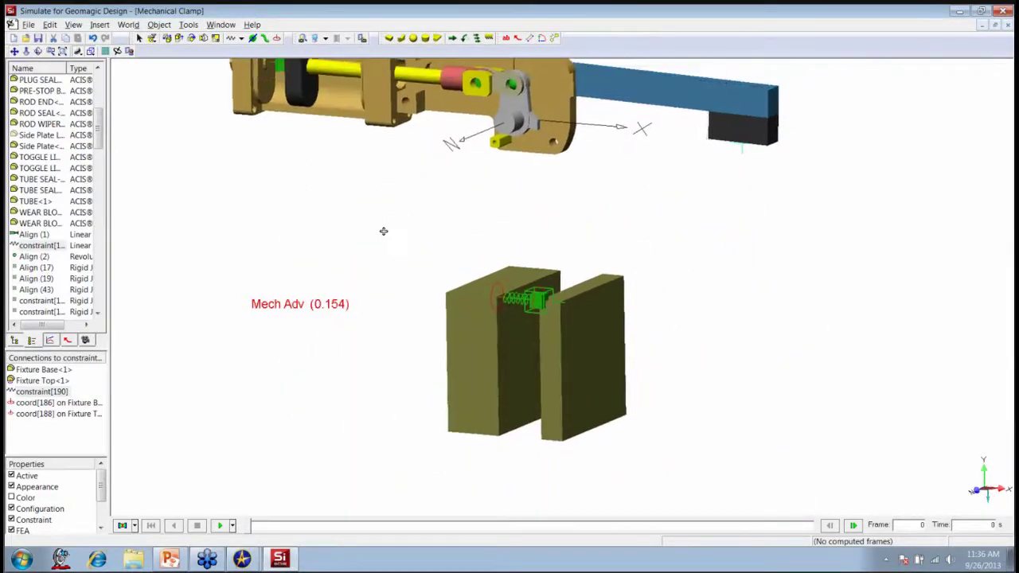
left_click(722, 137)
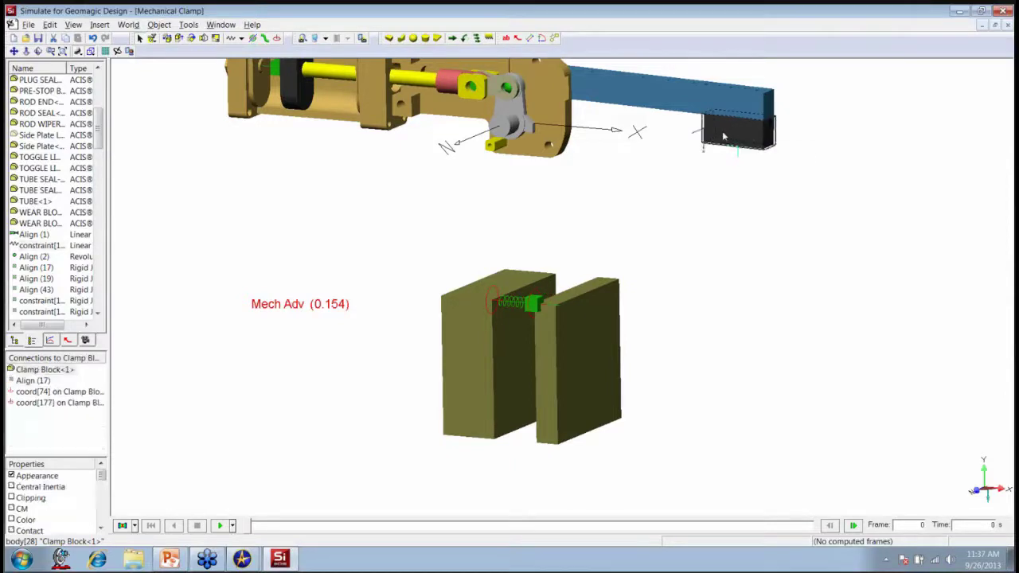
right_click(599, 330)
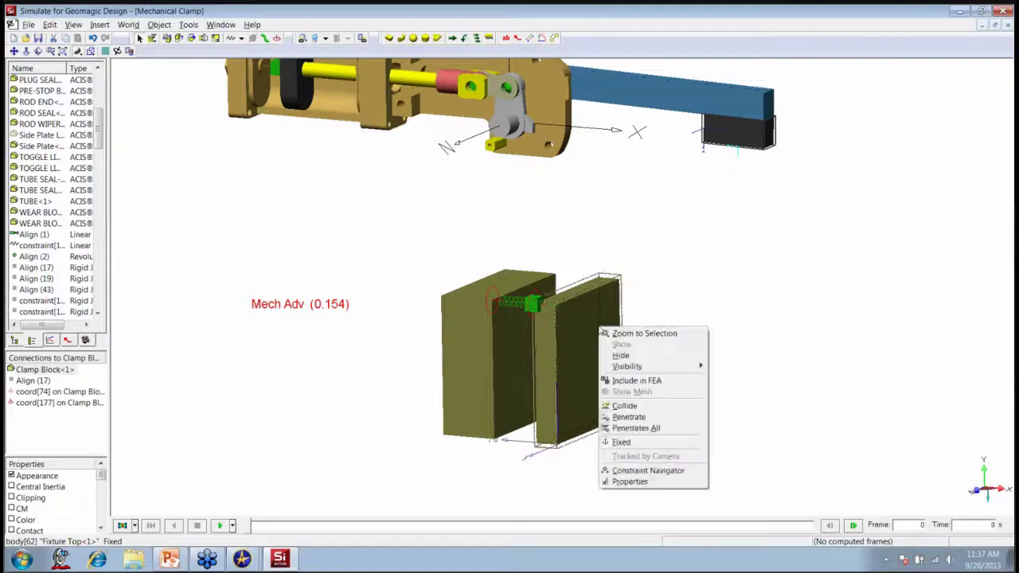
left_click(624, 406)
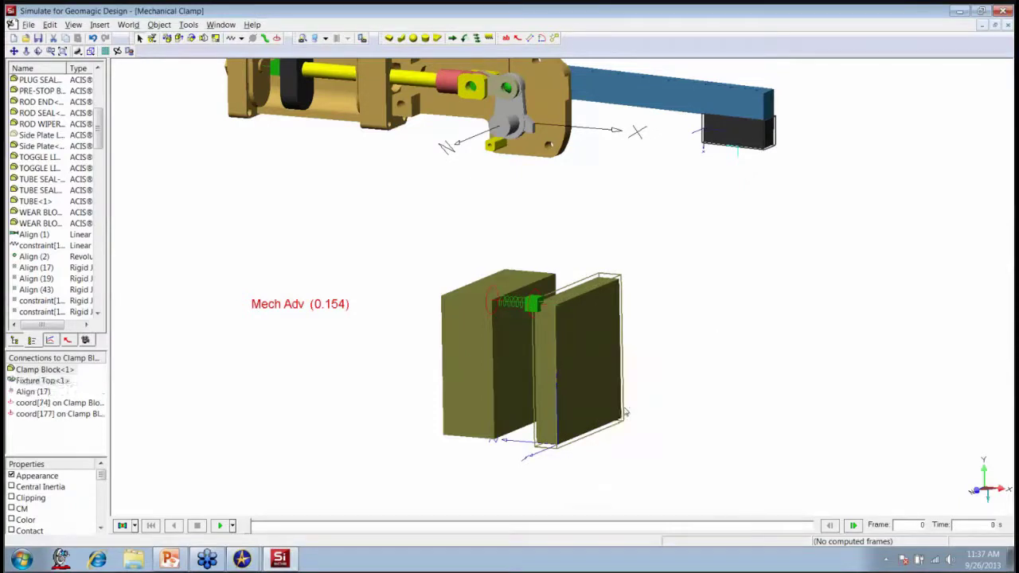
Step: Set contact detection for the Clamp Block and Fixture Top to Smooth surface (Single-point) in their contact properties
right_click(594, 366)
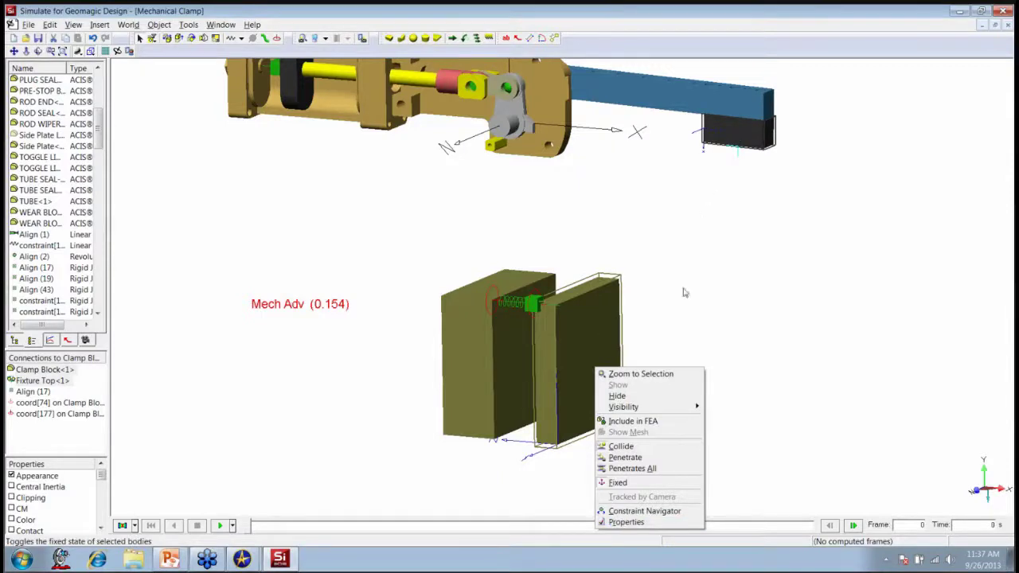
left_click(627, 523)
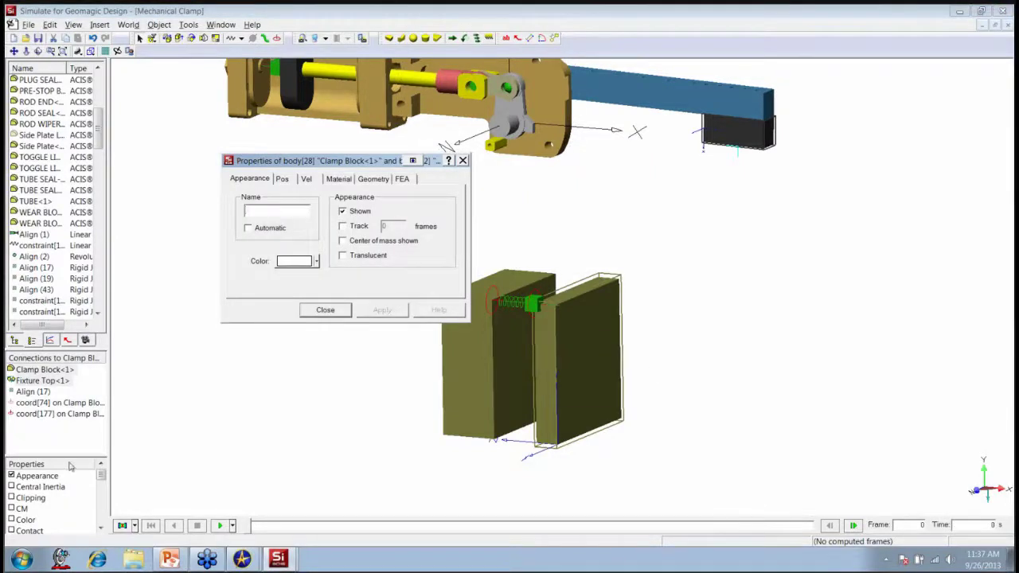
left_click(12, 531)
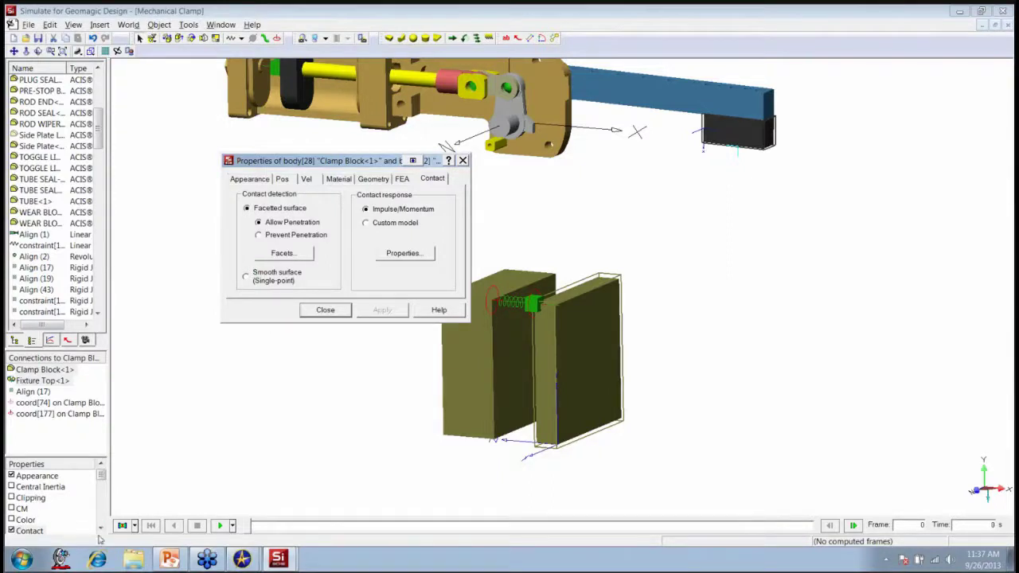
left_click(30, 530)
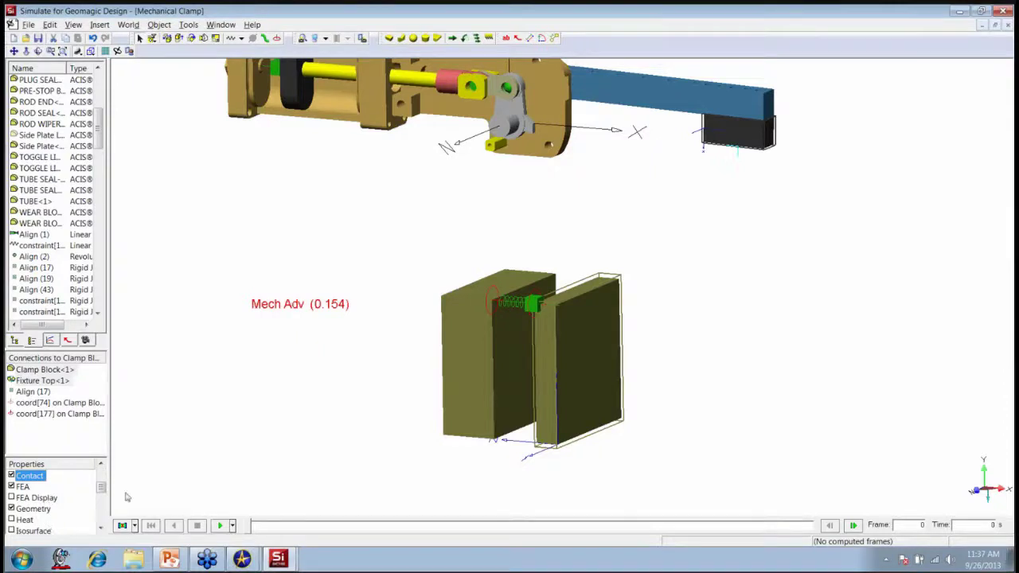
double_click(31, 476)
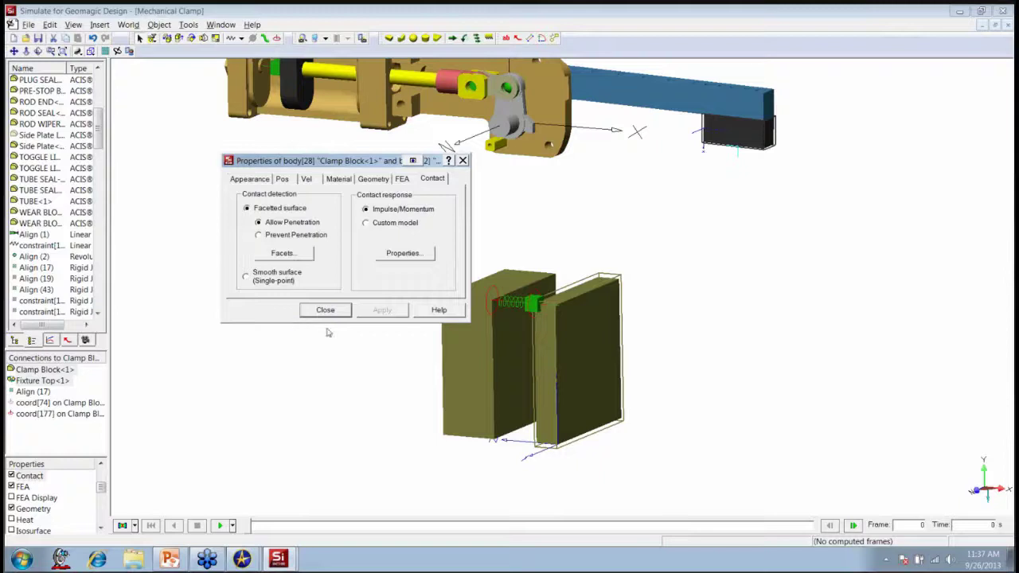
left_click(246, 276)
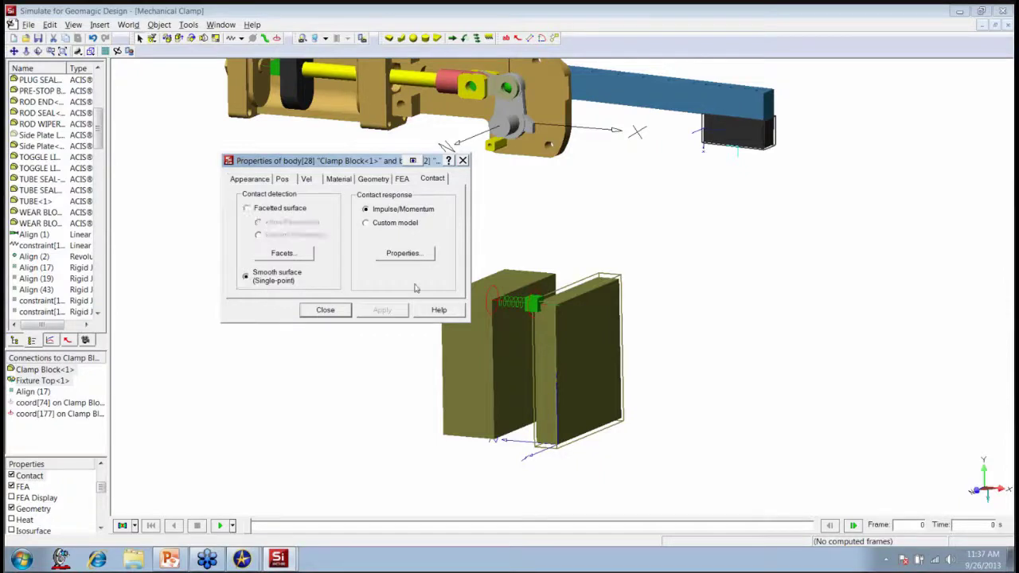
Step: Set the coefficient of restitution to 0.1 in the Impulse/Momentum contact response
left_click(404, 254)
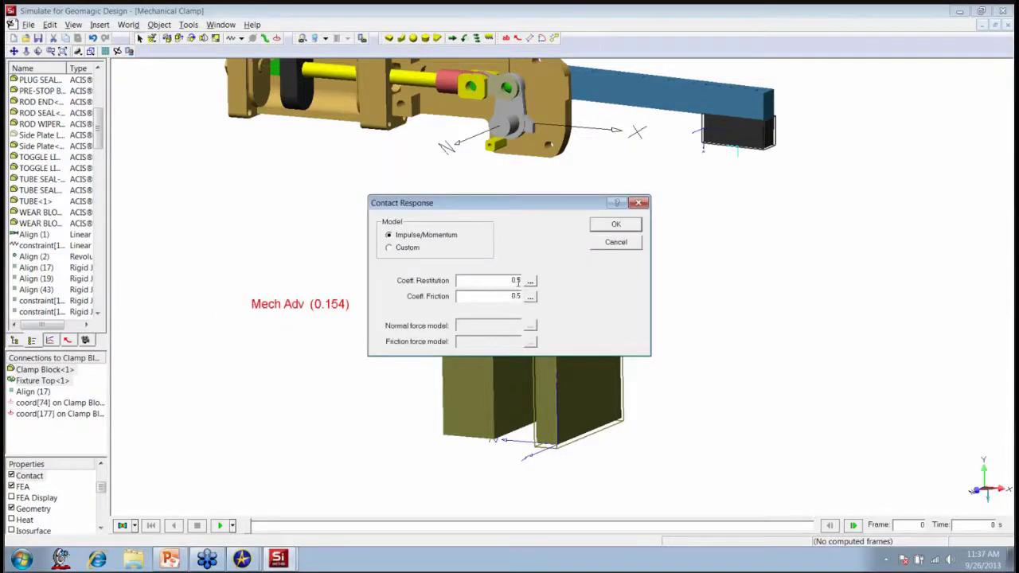
left_click_drag(521, 281, 515, 280)
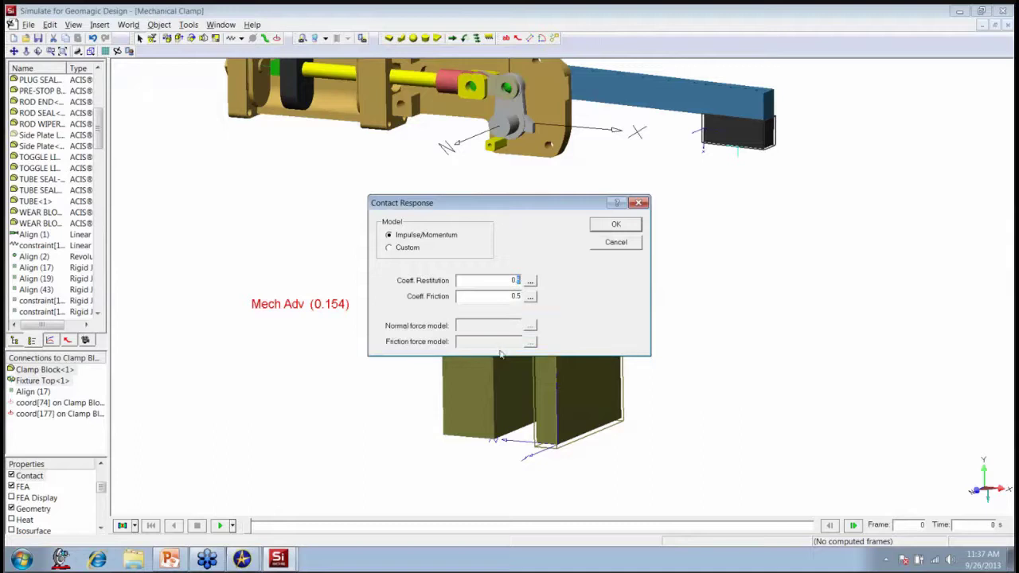
type("1")
left_click_drag(481, 204, 331, 208)
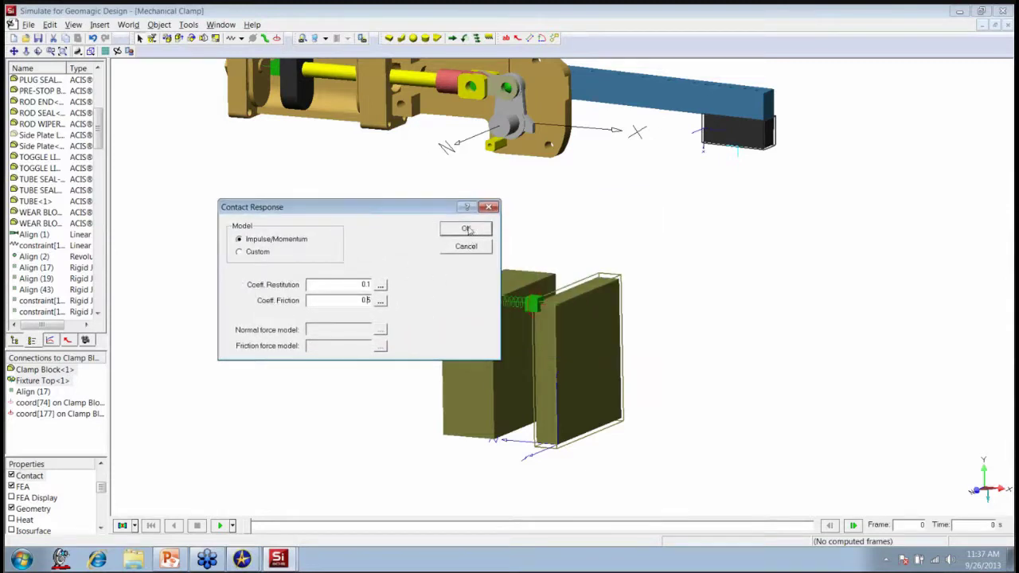
left_click(467, 229)
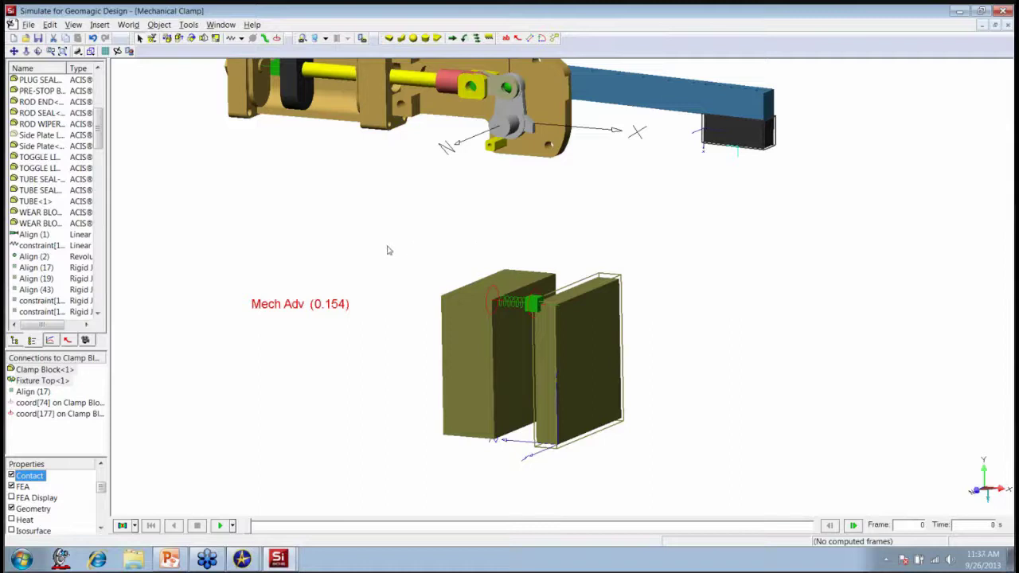
Step: Add a constraint force meter for the fixture spring, measuring the force on Fixture Top expressed in World
left_click(516, 306)
double_click(515, 306)
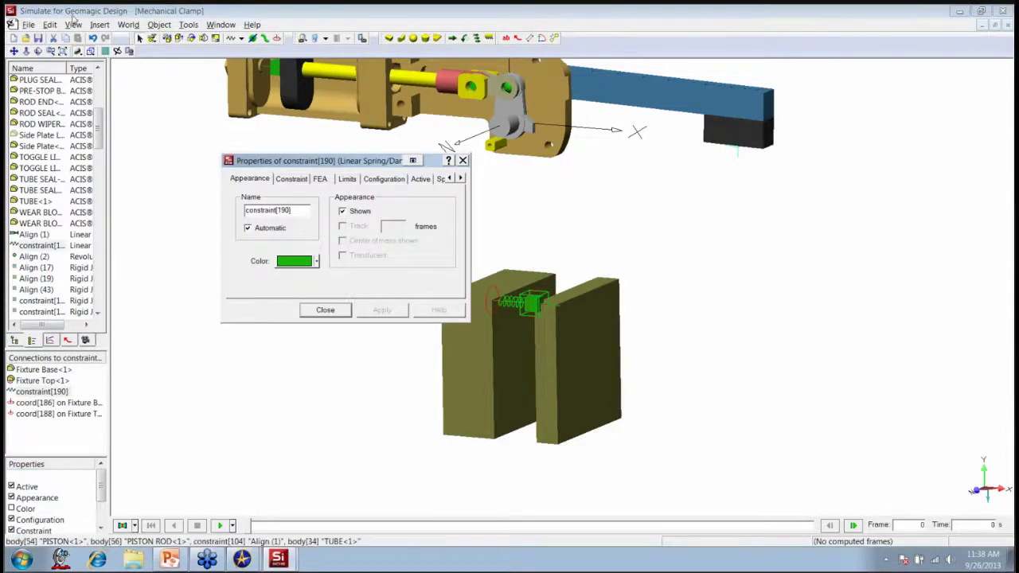
key("Escape")
left_click(99, 25)
mouse_move(111, 121)
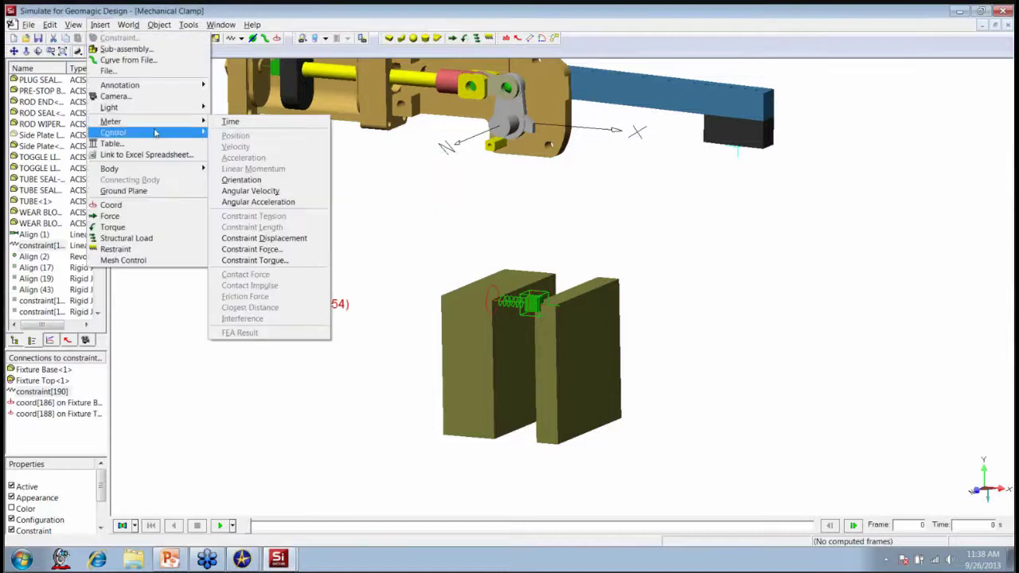
left_click(251, 249)
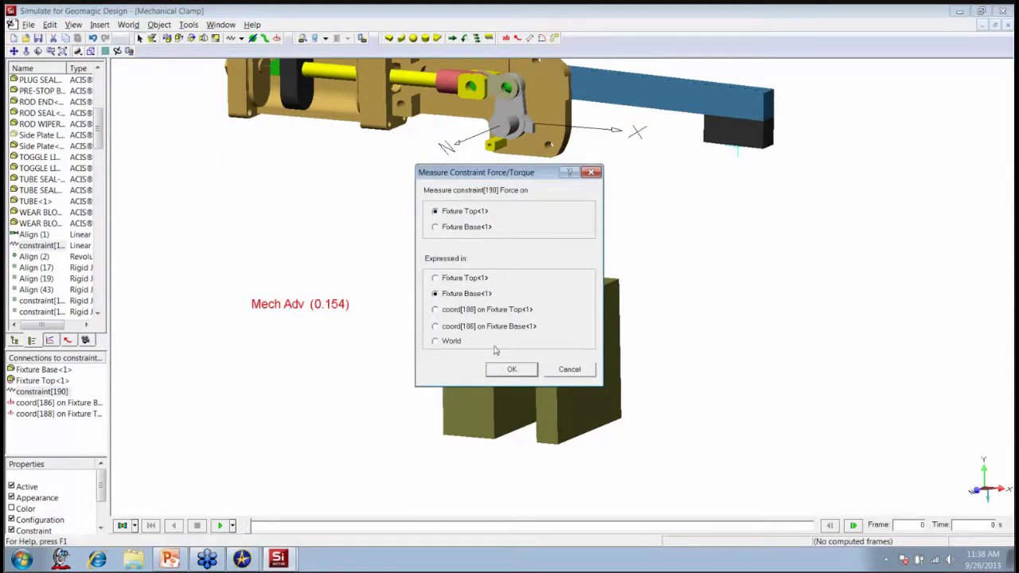
left_click(508, 371)
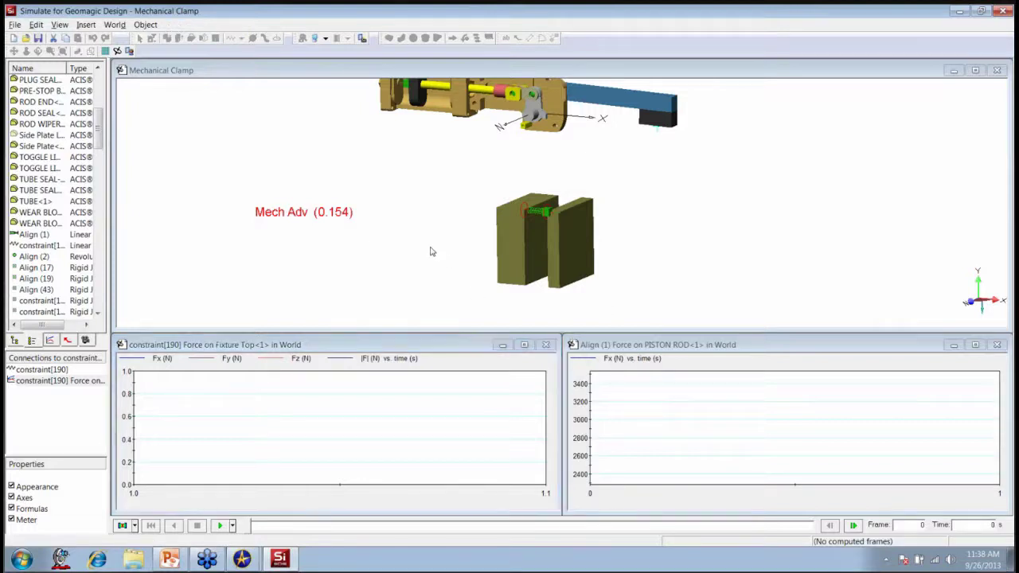
Step: Delete the Mech Adv annotation and run the simulation, closing the events list
left_click(318, 214)
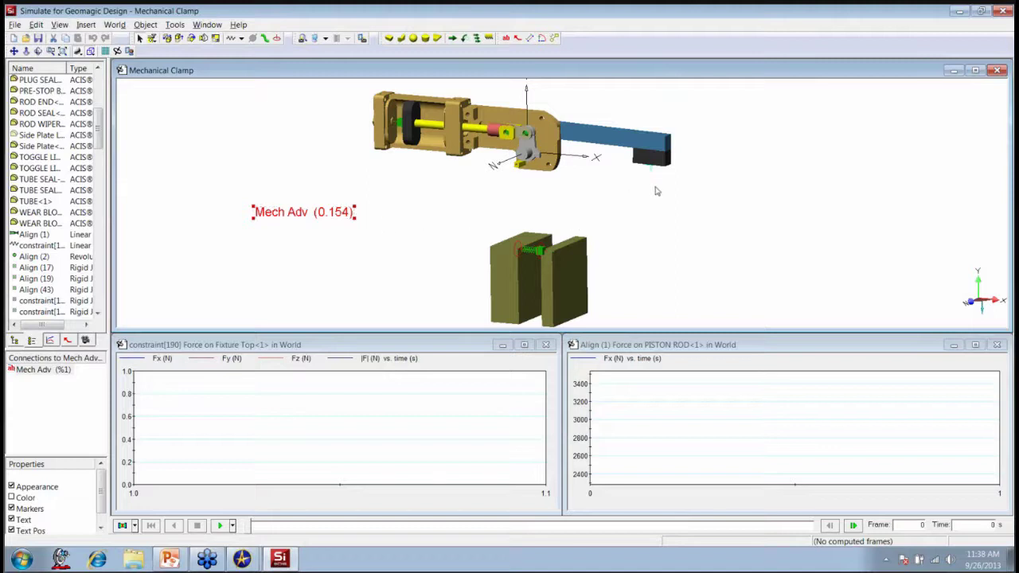
key("Delete")
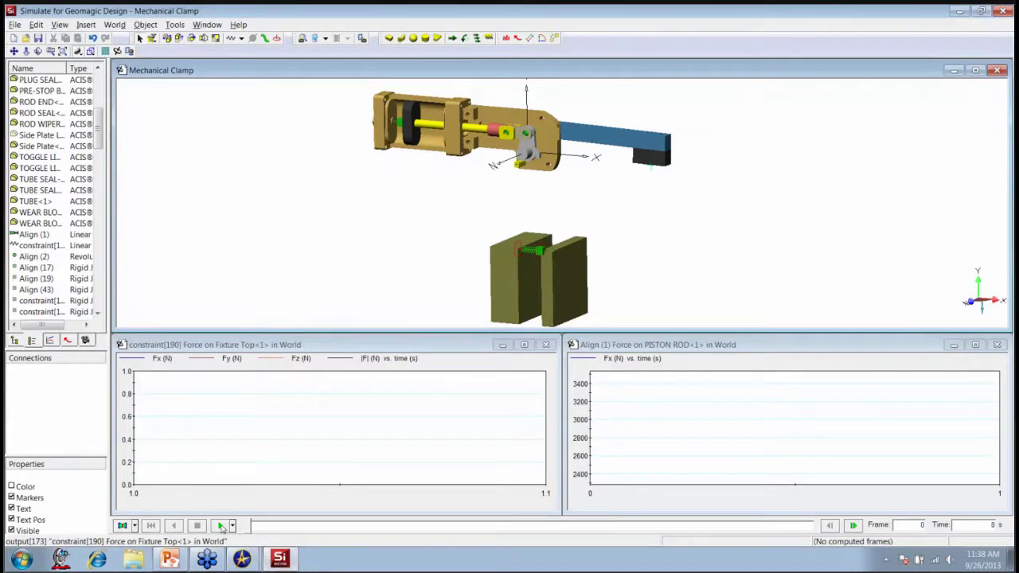
left_click(222, 526)
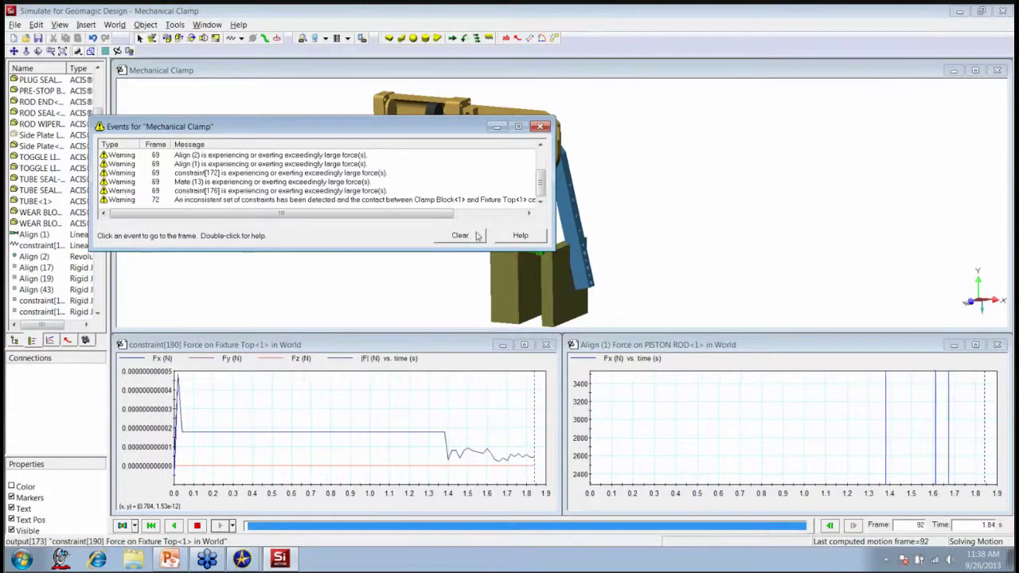
left_click(546, 126)
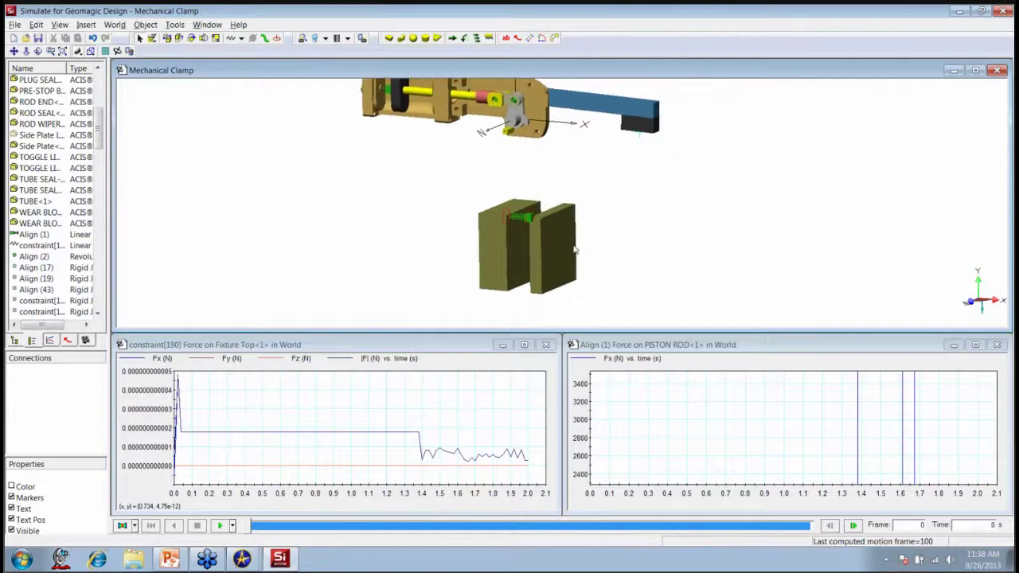
Step: Release the Fixture Top from its fixed state and rerun the simulation, clearing the events list
right_click(562, 237)
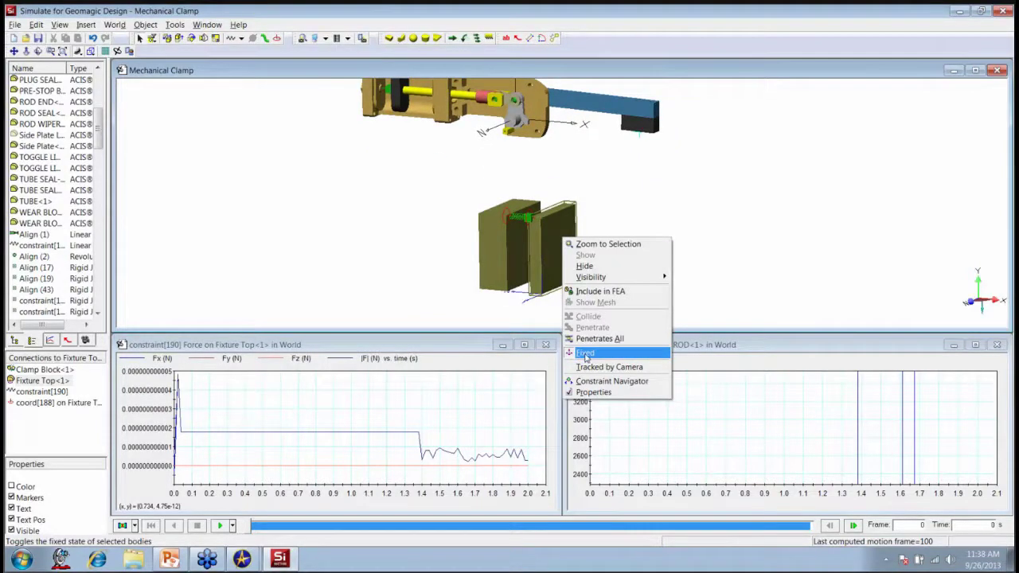
left_click(586, 354)
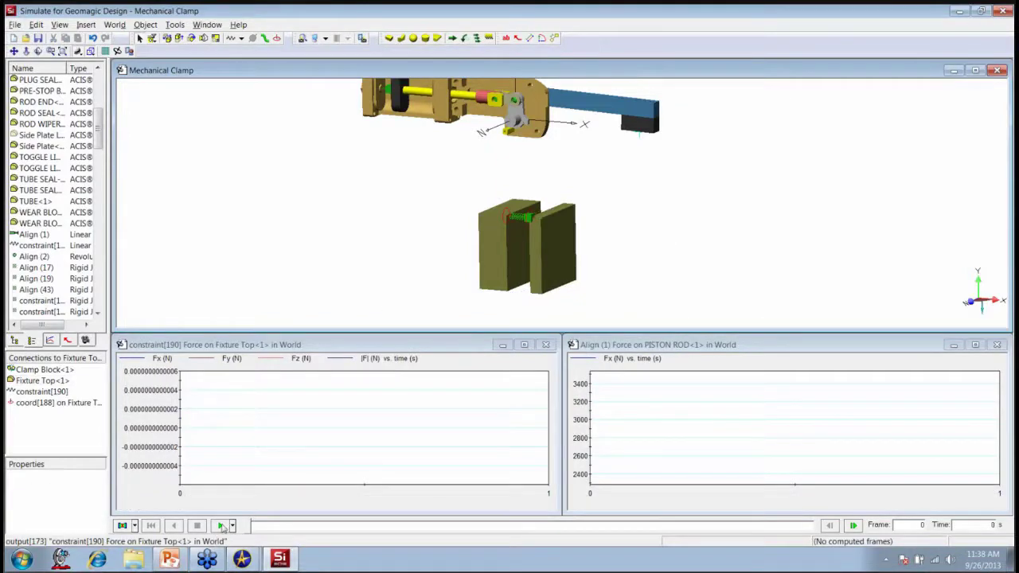
left_click(220, 525)
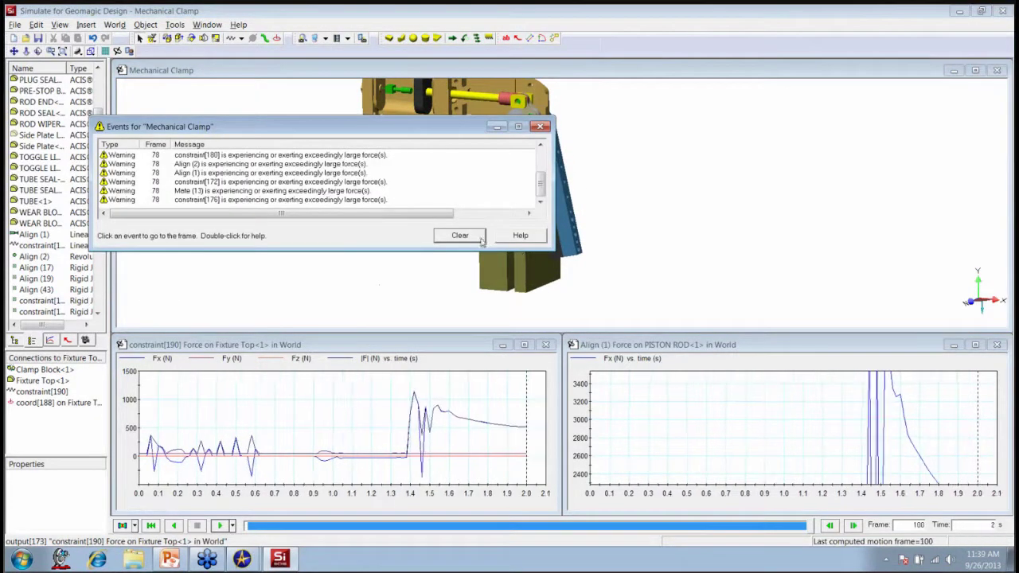
left_click(459, 235)
left_click(540, 125)
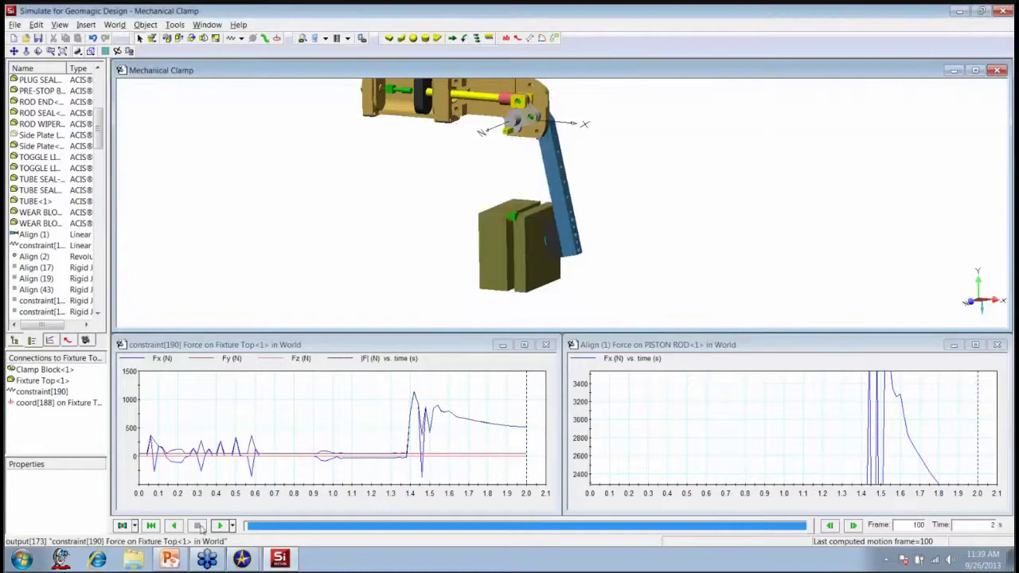
Step: Rewind the simulation and set the animation frame time to 0.01 s in the integration settings
left_click(150, 526)
double_click(315, 247)
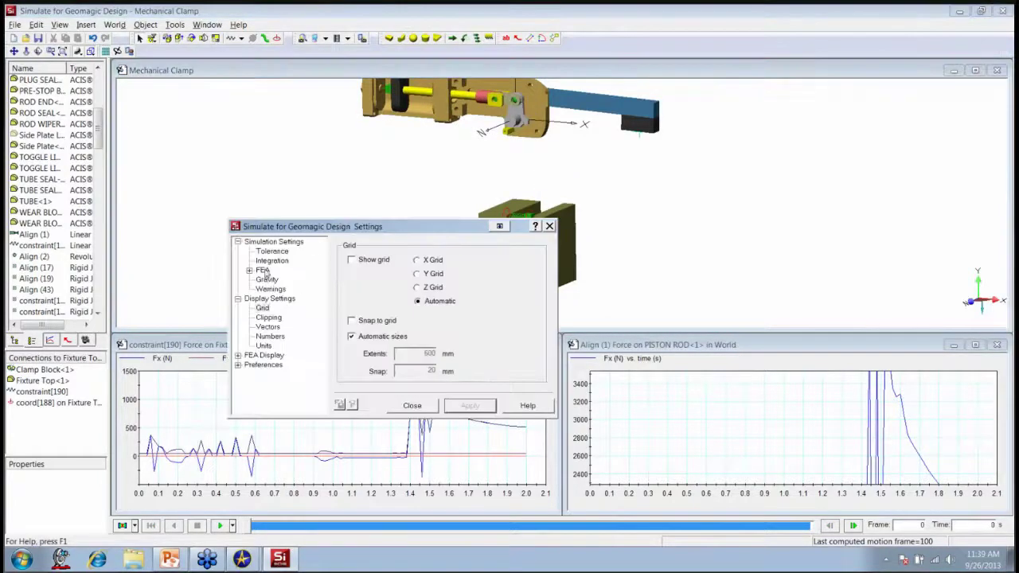
left_click(270, 261)
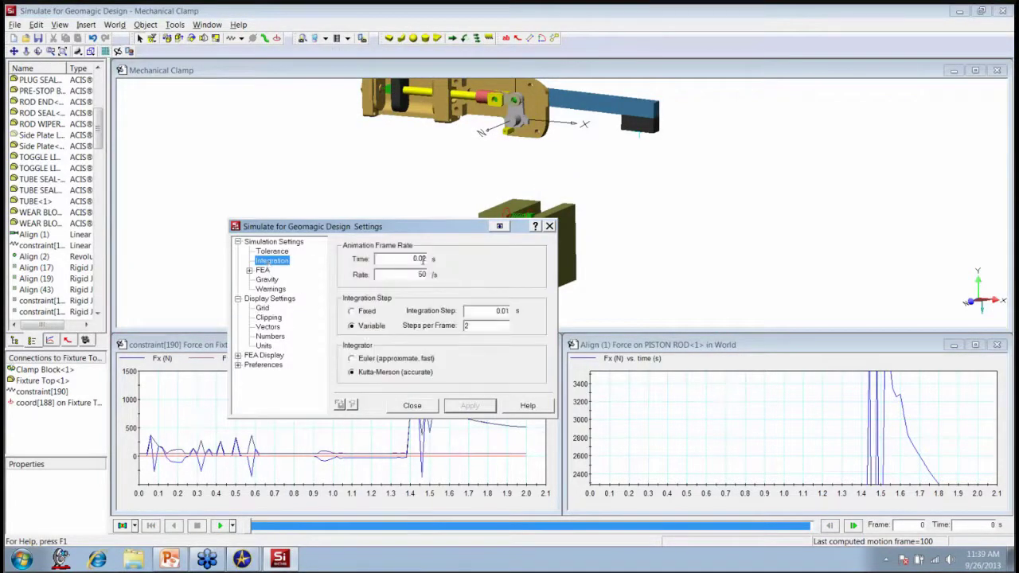
double_click(422, 260)
type("0.01")
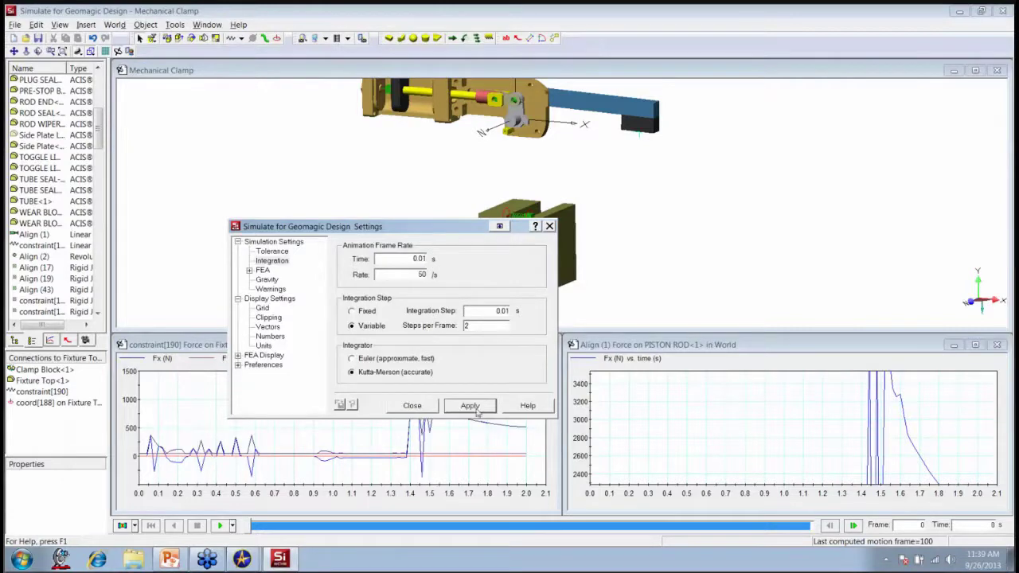
left_click(474, 407)
left_click(412, 405)
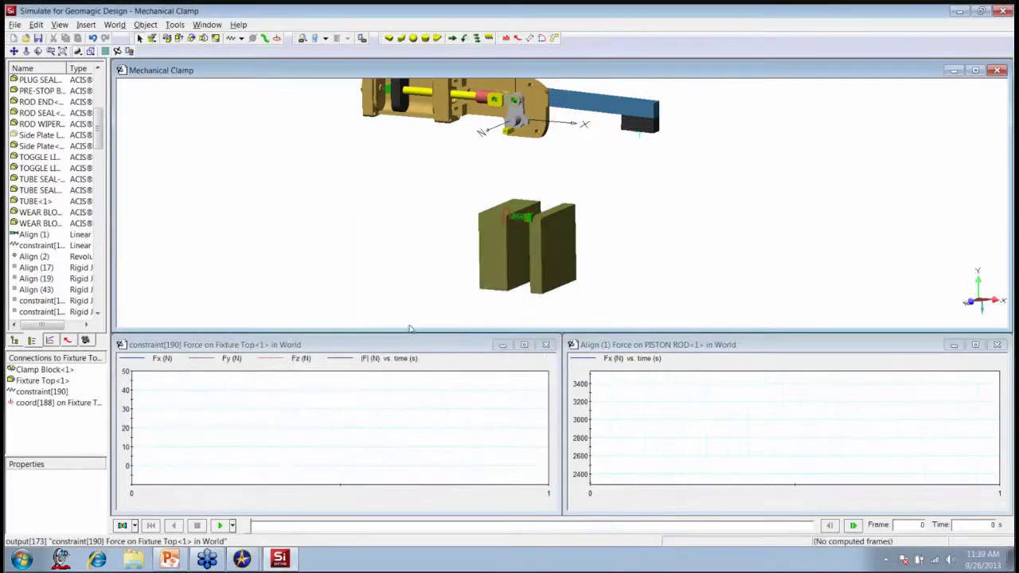
Step: Recompute the simulation and scrub through the clamping motion, stopping at frame 135 (1.35 s)
left_click(220, 526)
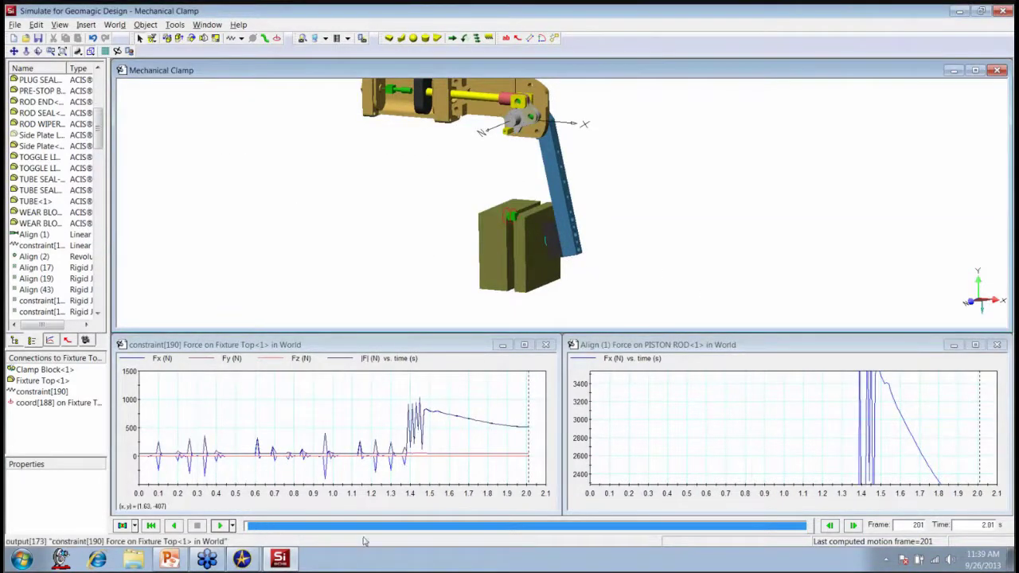
left_click_drag(809, 527, 603, 529)
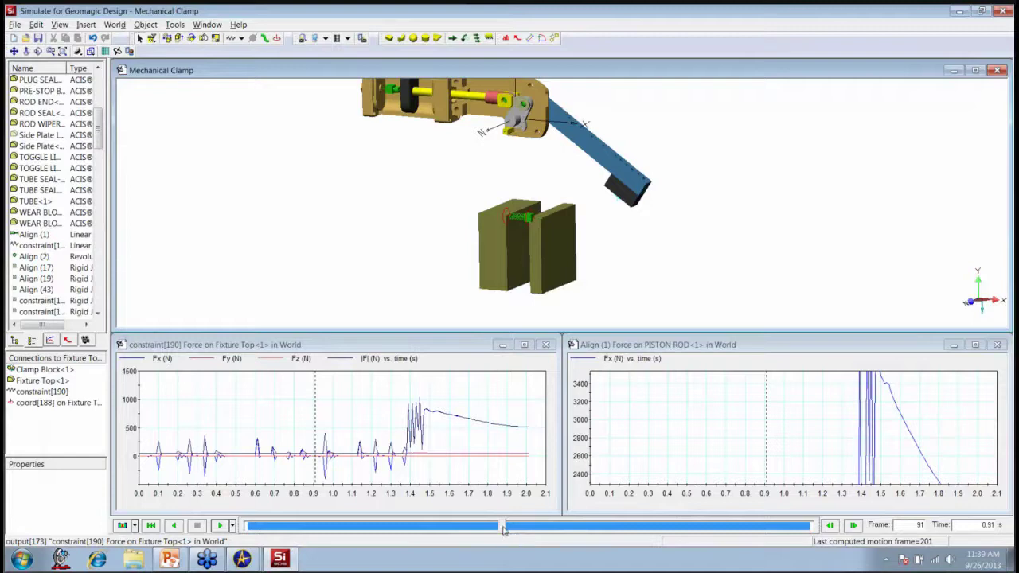
left_click_drag(503, 528, 708, 542)
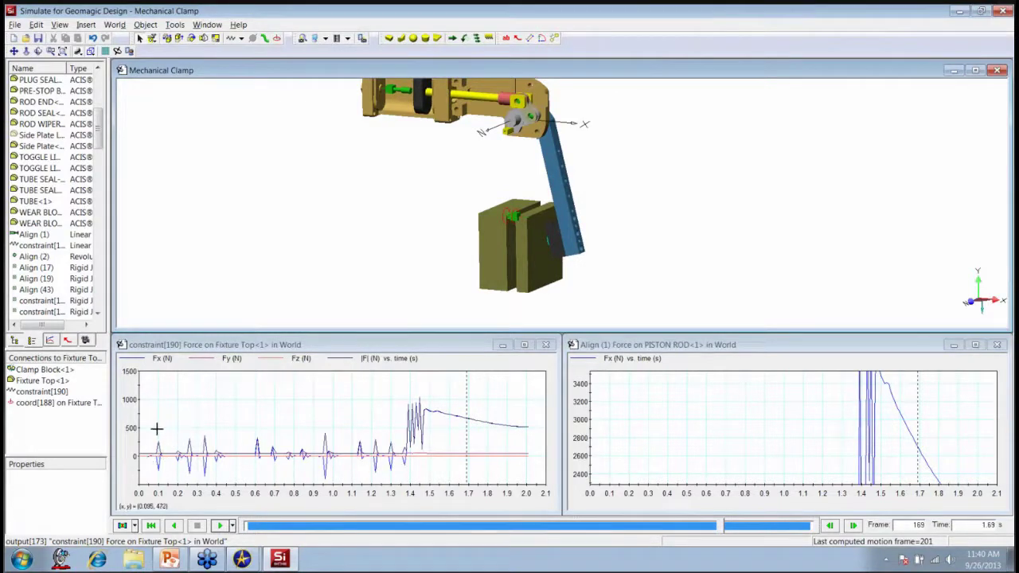
left_click_drag(723, 532, 627, 563)
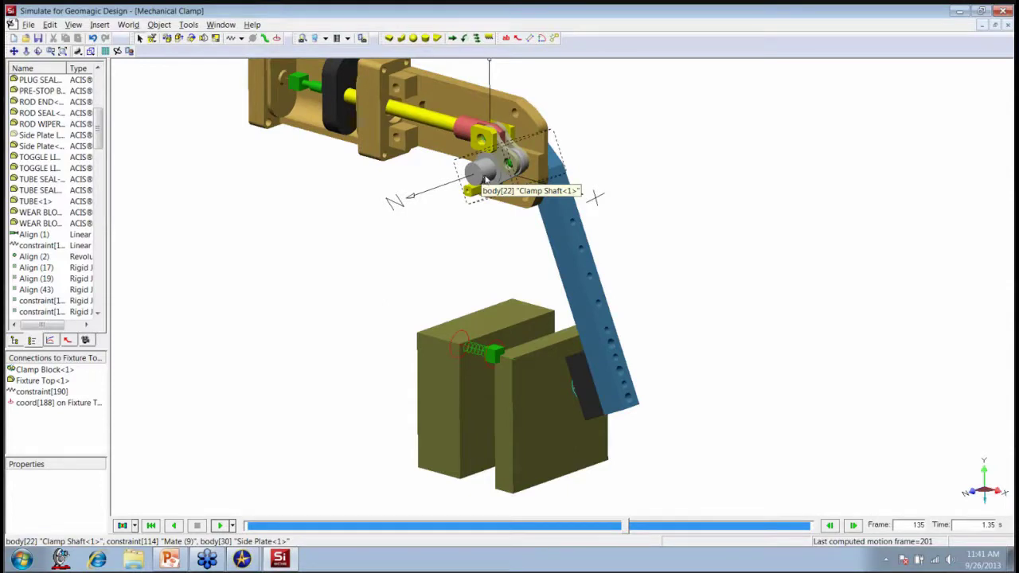
Step: Include the Clamp Shaft in FEA and clear the selection
right_click(487, 171)
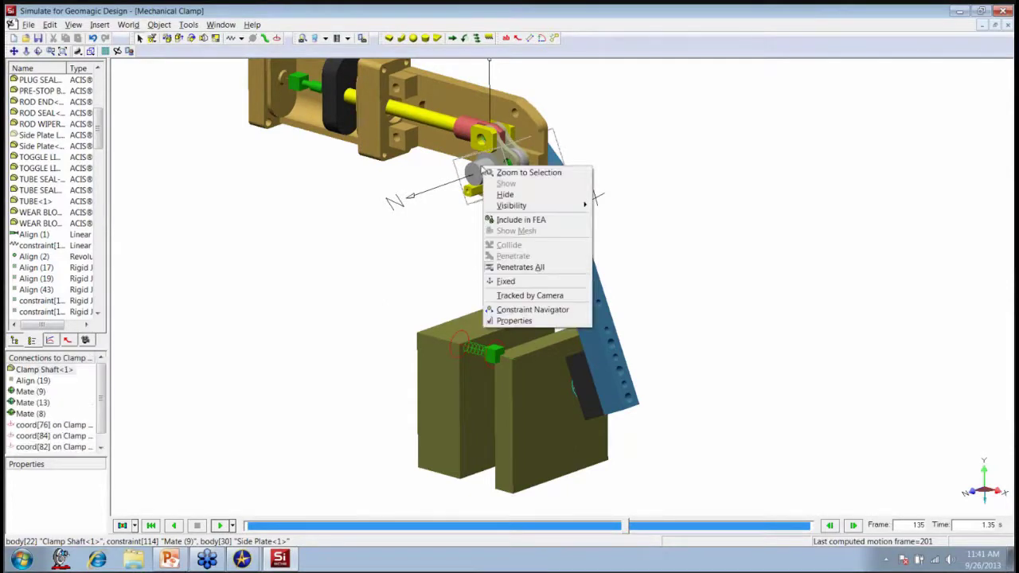
left_click(516, 222)
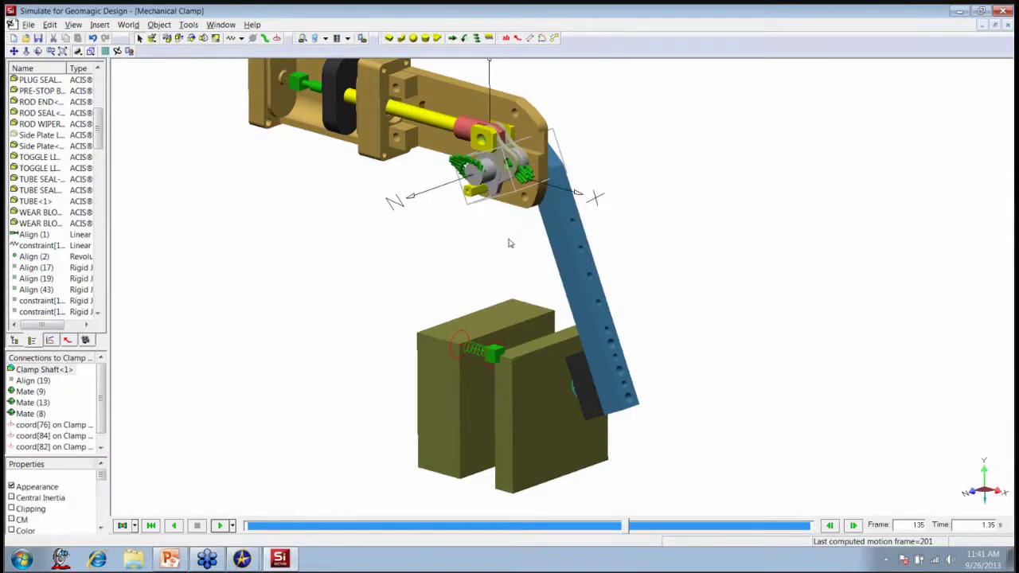
left_click(509, 242)
Step: Isolate the Clamp Shaft together with Align (19), Mate (9), Mate (13) and Mate (8) by hiding all other objects
scroll(496, 241, "up", 5)
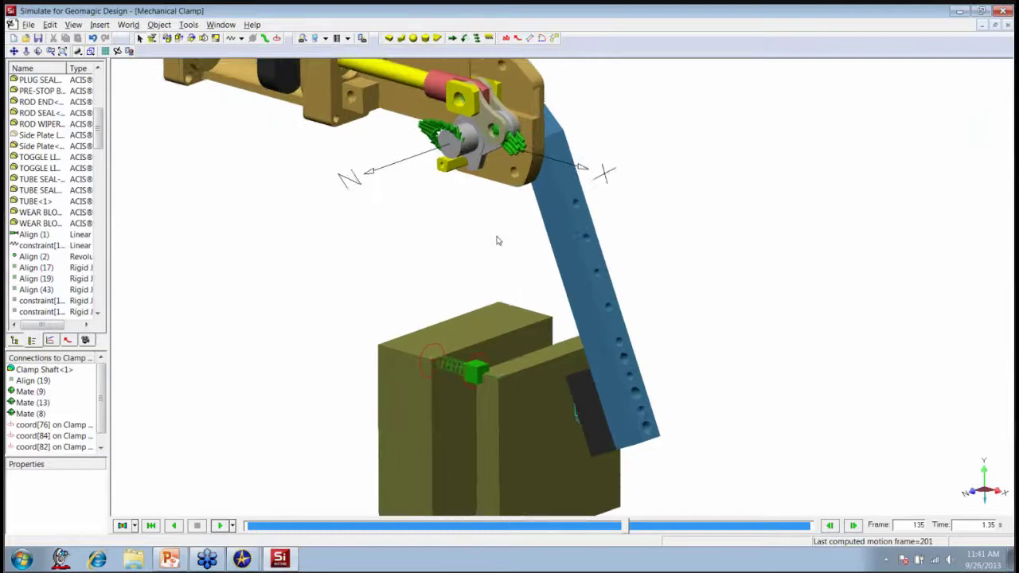
middle_click_drag(491, 230, 569, 346)
scroll(565, 347, "up", 5)
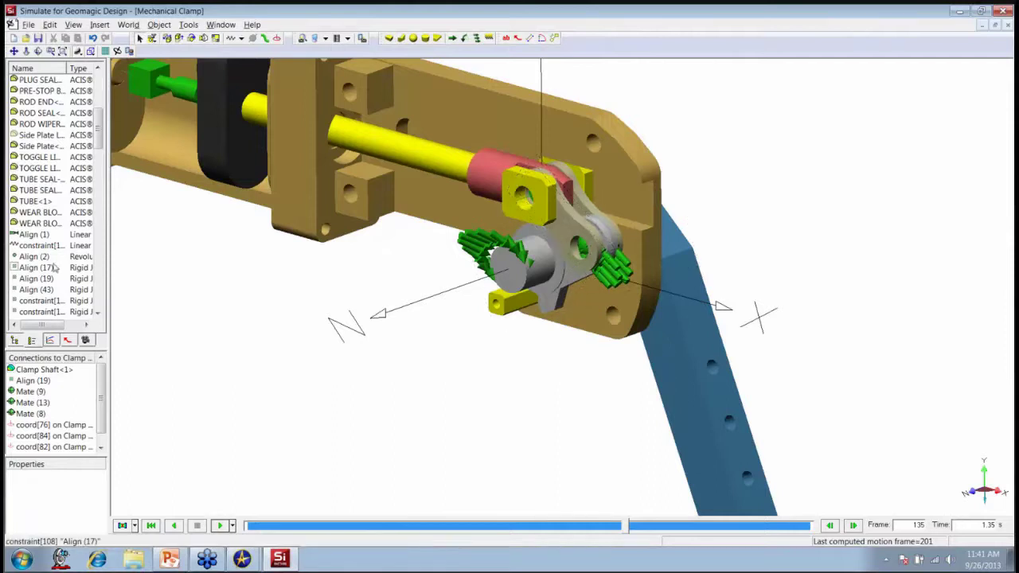
left_click(14, 340)
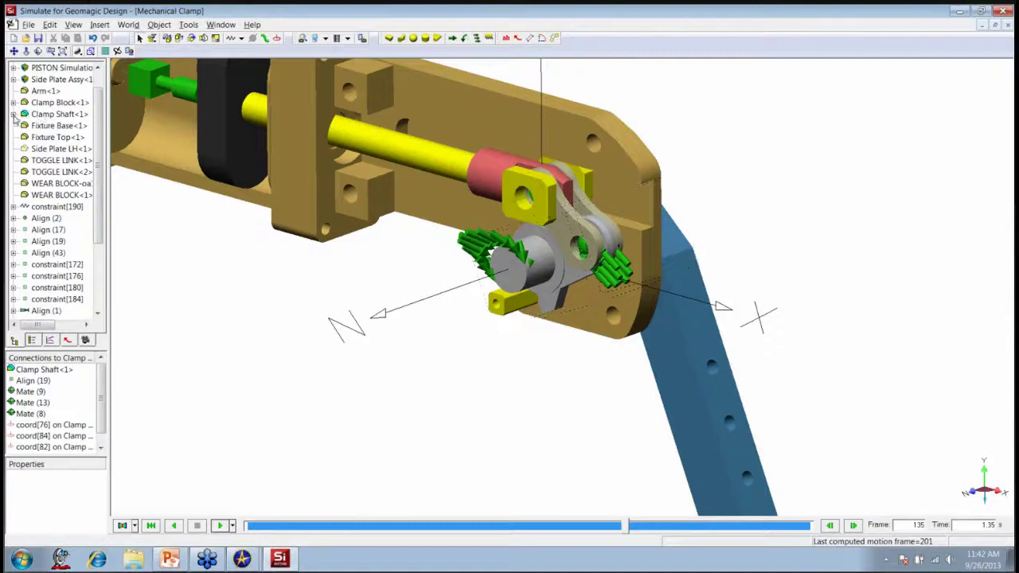
left_click(13, 114)
left_click(56, 114)
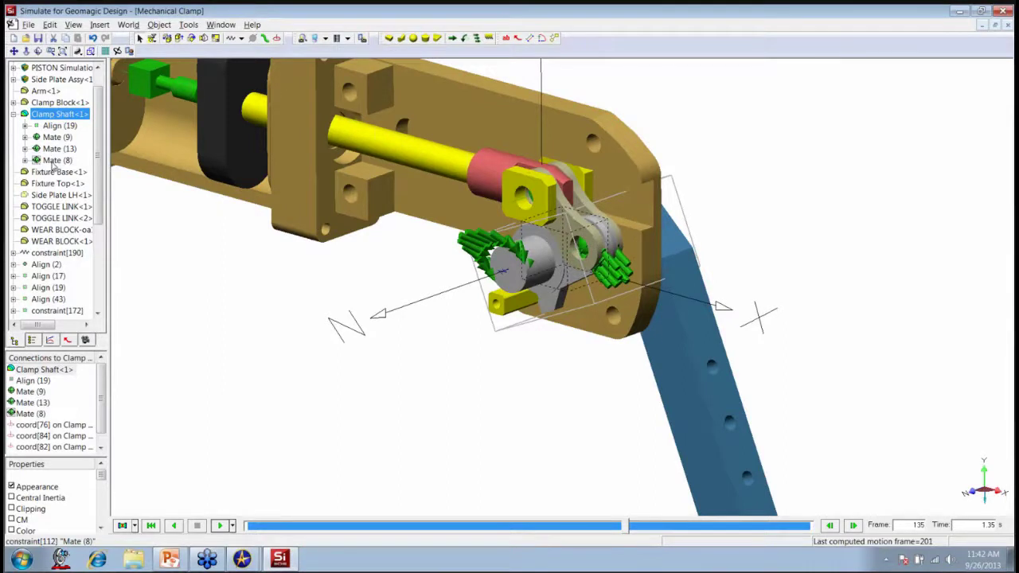
left_click(52, 162, "shift")
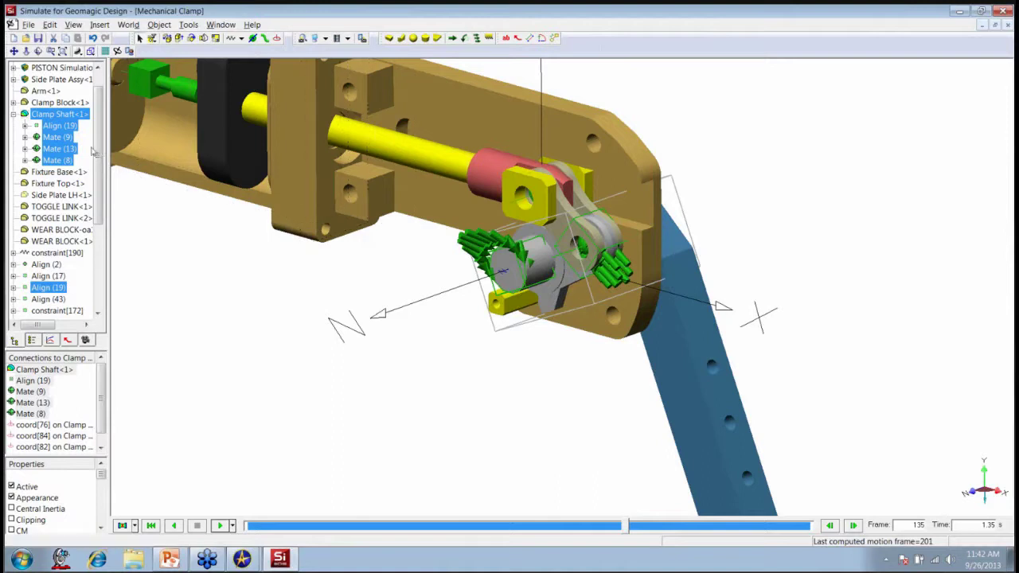
right_click(61, 119)
mouse_move(86, 160)
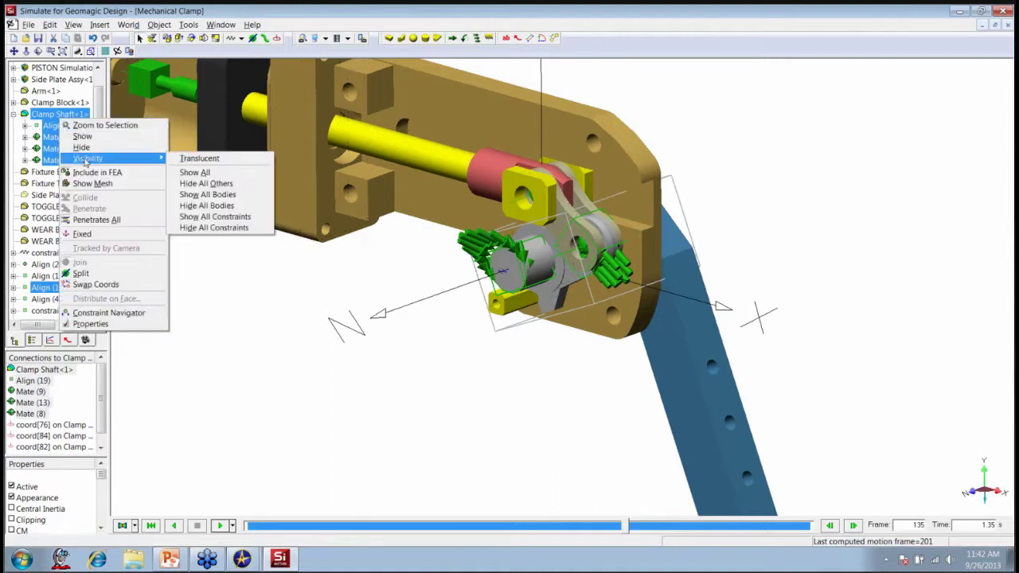
left_click(213, 184)
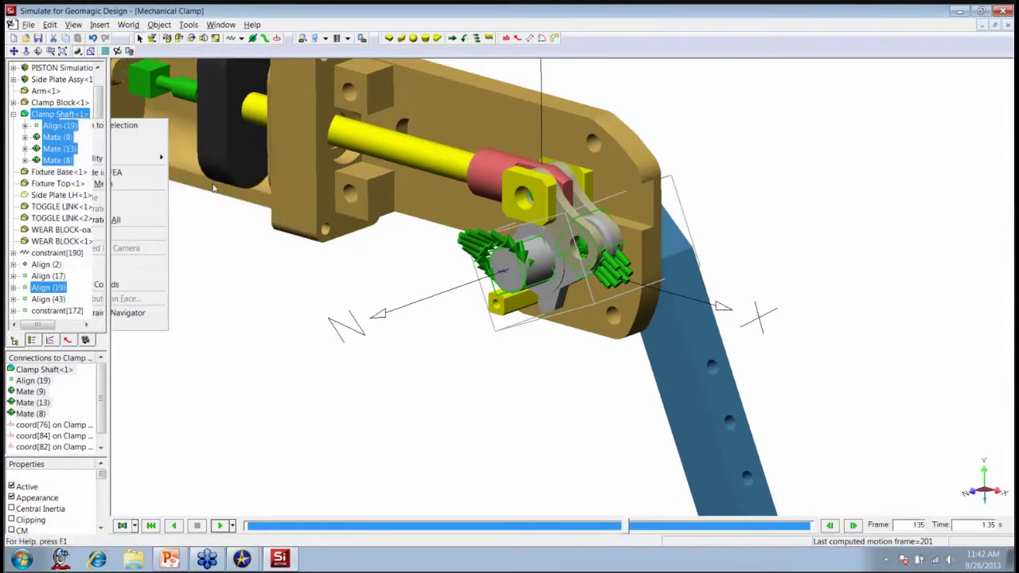
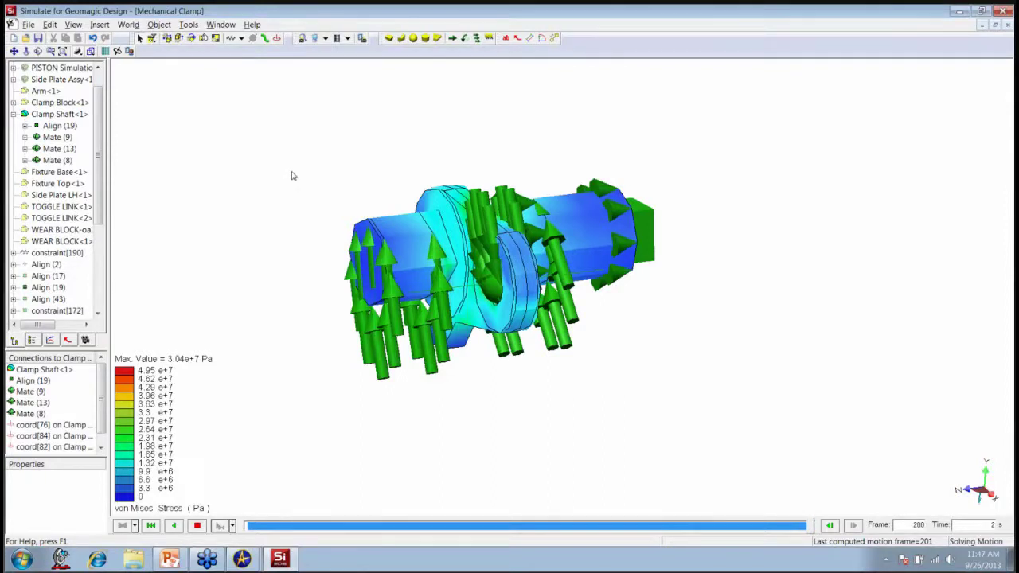
right_click(245, 202)
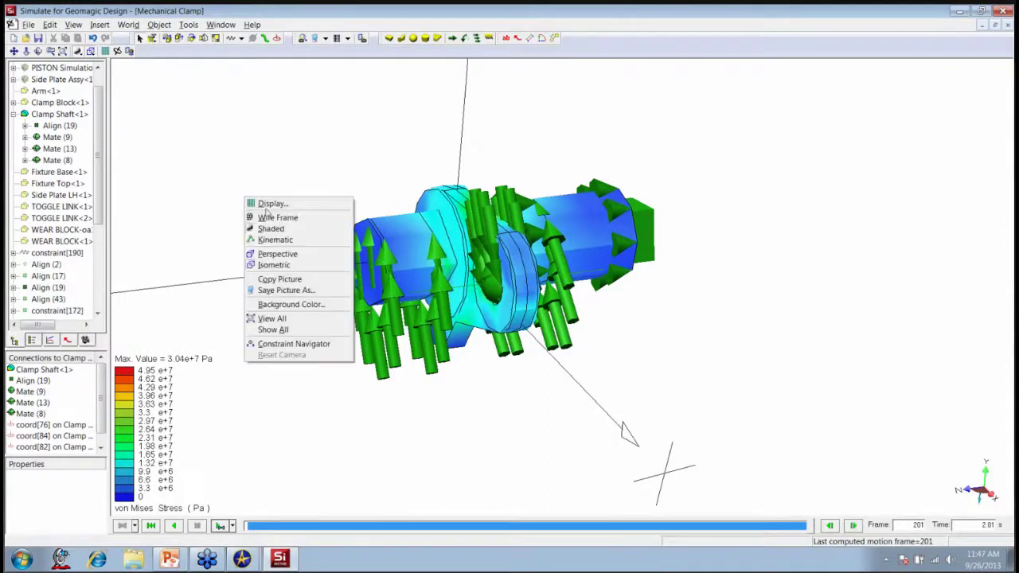
left_click(263, 205)
left_click(268, 298)
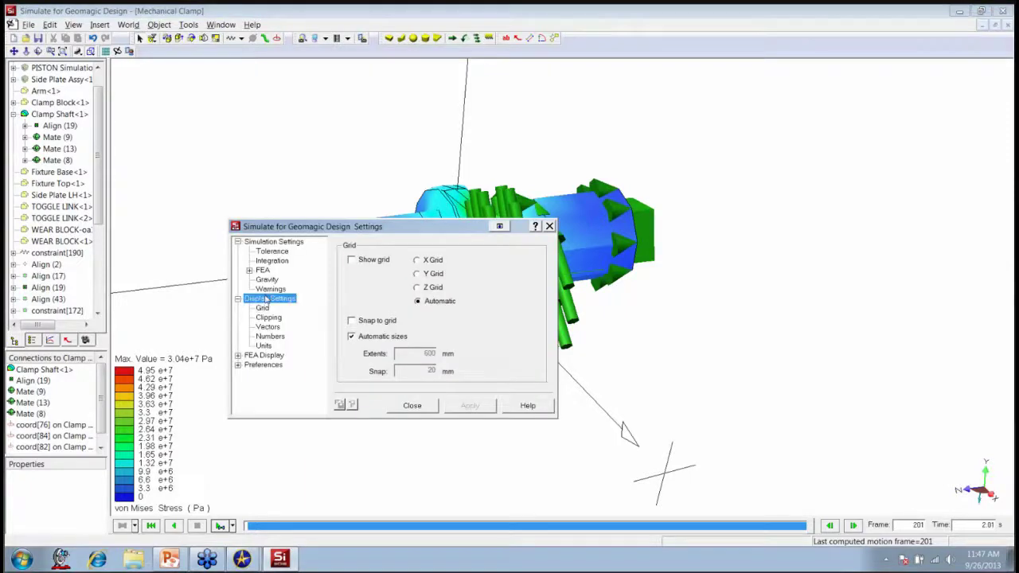
left_click(412, 406)
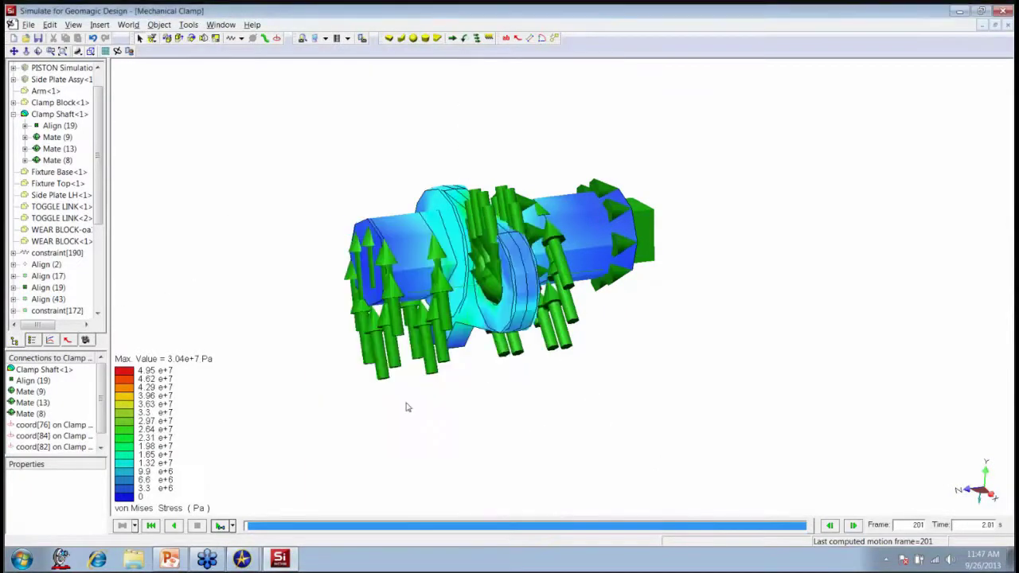
Step: Hide the Clamp Shaft's constraints Align (19), Mate (9), Mate (13) and Mate (8) to clear the force arrows from the stress plot
left_click(60, 126)
left_click(57, 160, "shift")
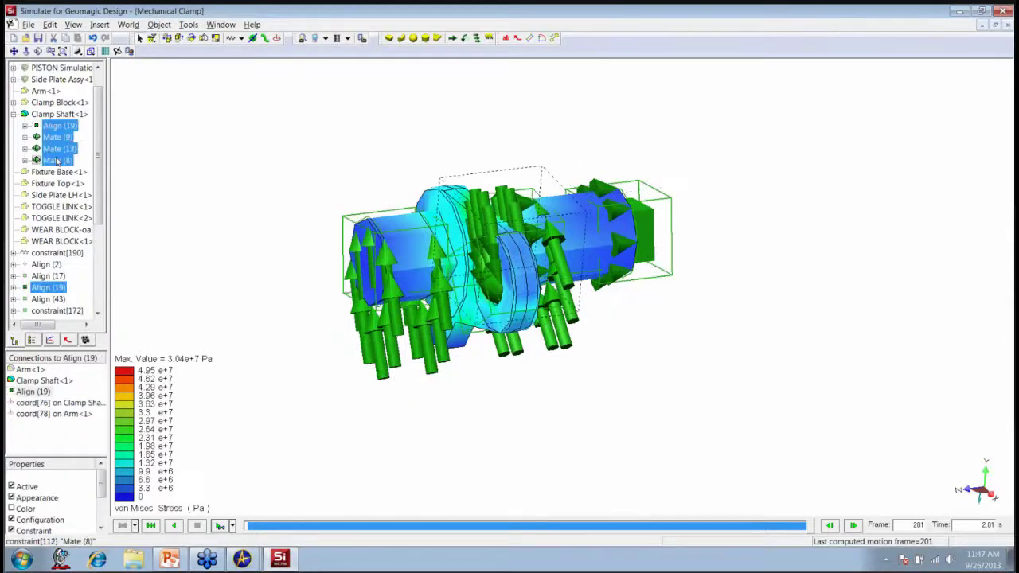
right_click(61, 159)
left_click(77, 191)
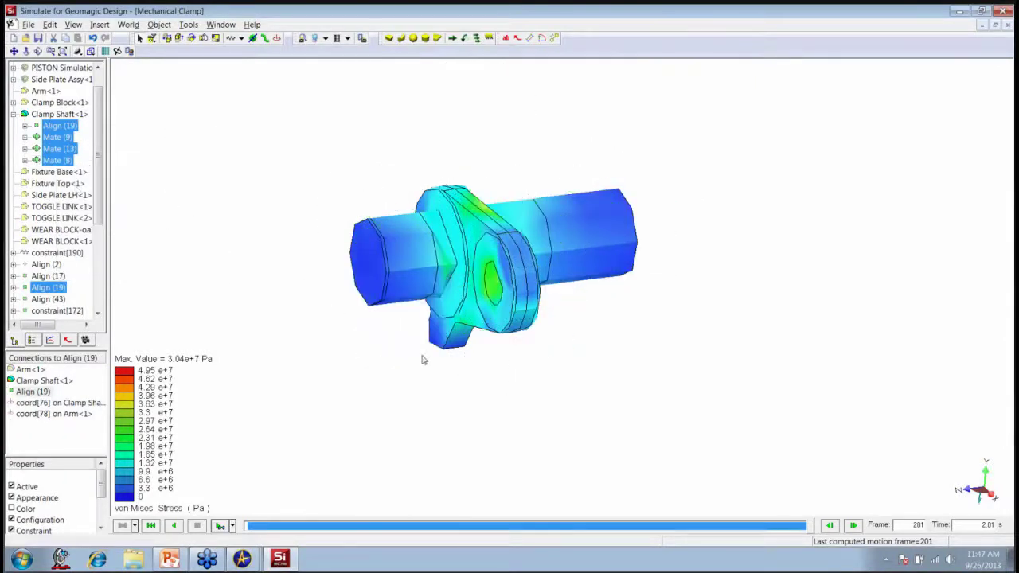
Step: Fit the Clamp Shaft in the view, turn it to its other side, and scrub the stress results back to frame 154 (1.54 s)
middle_click_drag(465, 371, 418, 369)
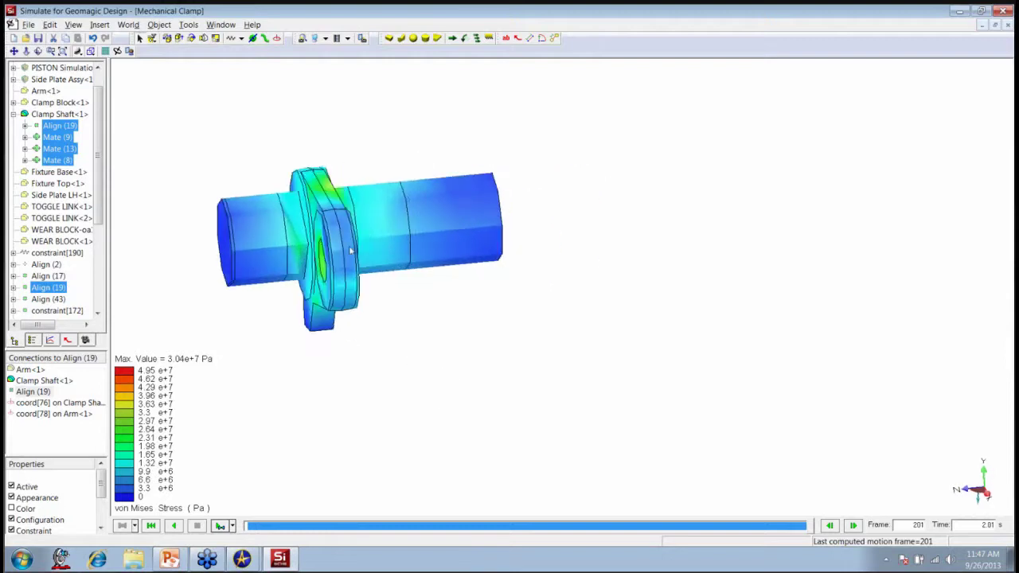
left_click(63, 51)
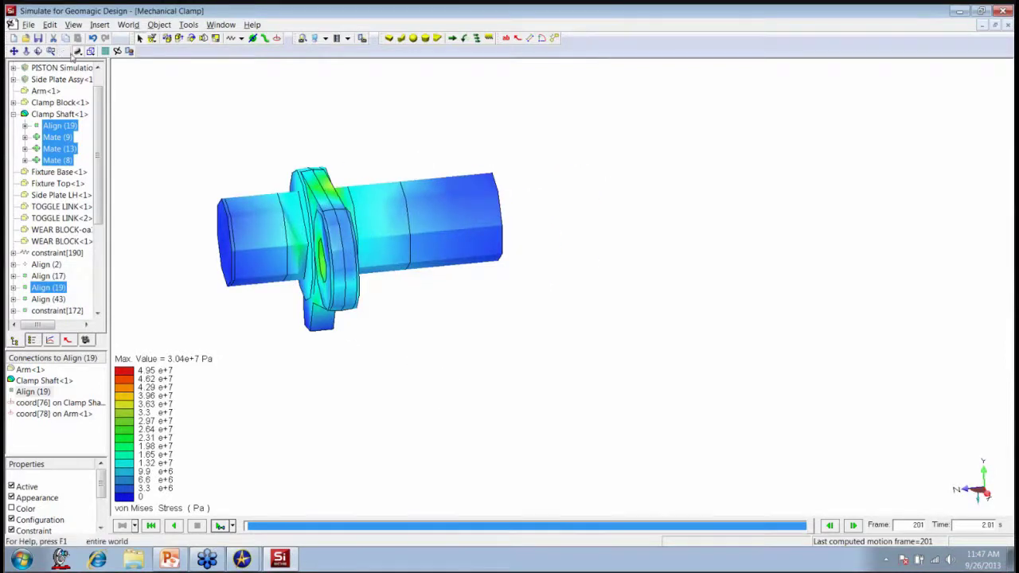
mouse_move(619, 382)
left_mouse_down()
mouse_move(562, 364)
mouse_move(640, 373)
mouse_move(585, 376)
mouse_move(613, 382)
left_mouse_up()
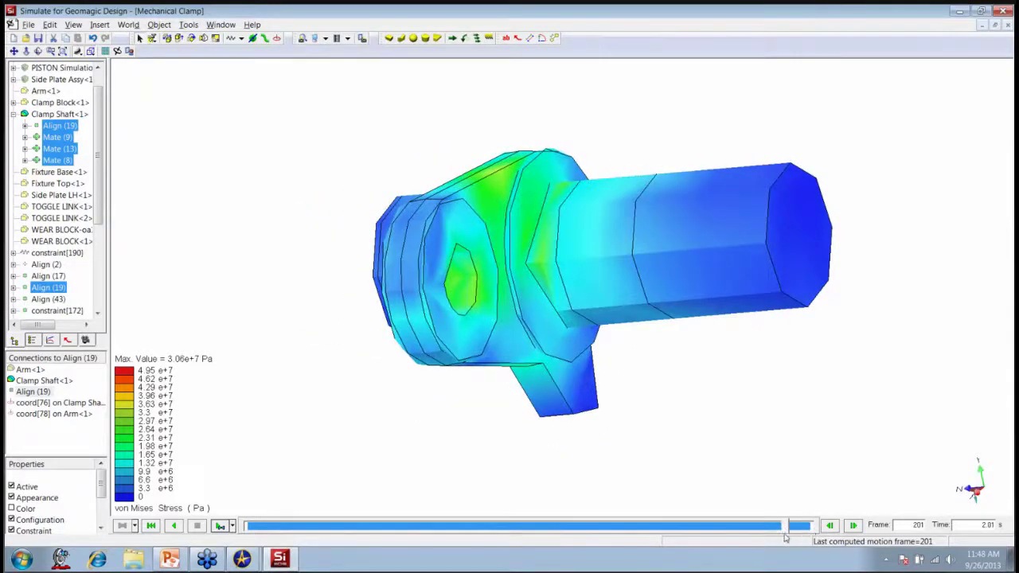
left_click_drag(802, 526, 679, 539)
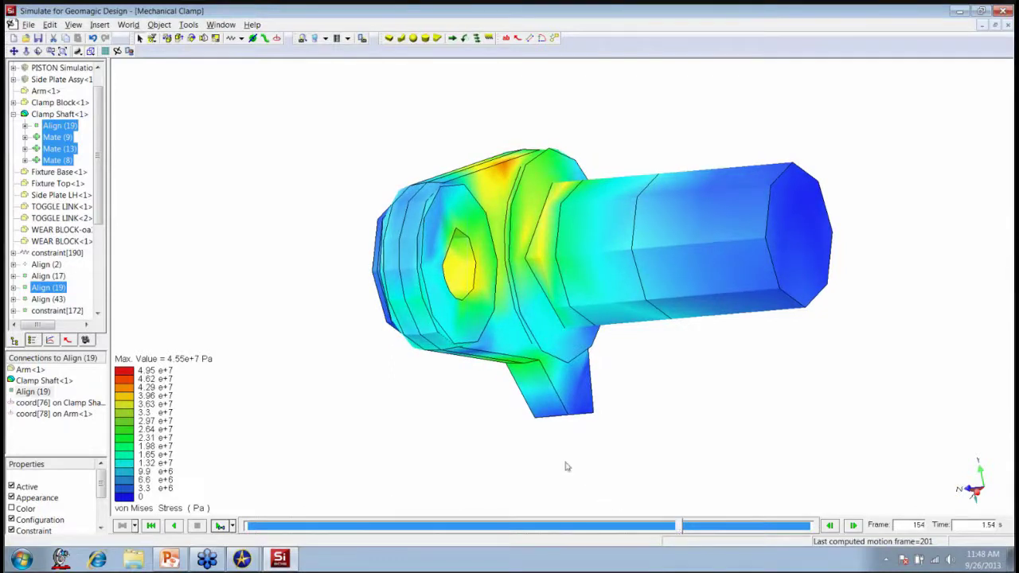
Step: Enable H-adaptivity in the FEA accuracy settings with a target error of 5% and a maximum of 2 iterations
mouse_move(342, 382)
middle_mouse_down()
mouse_move(348, 391)
mouse_move(378, 380)
mouse_move(333, 387)
middle_mouse_up()
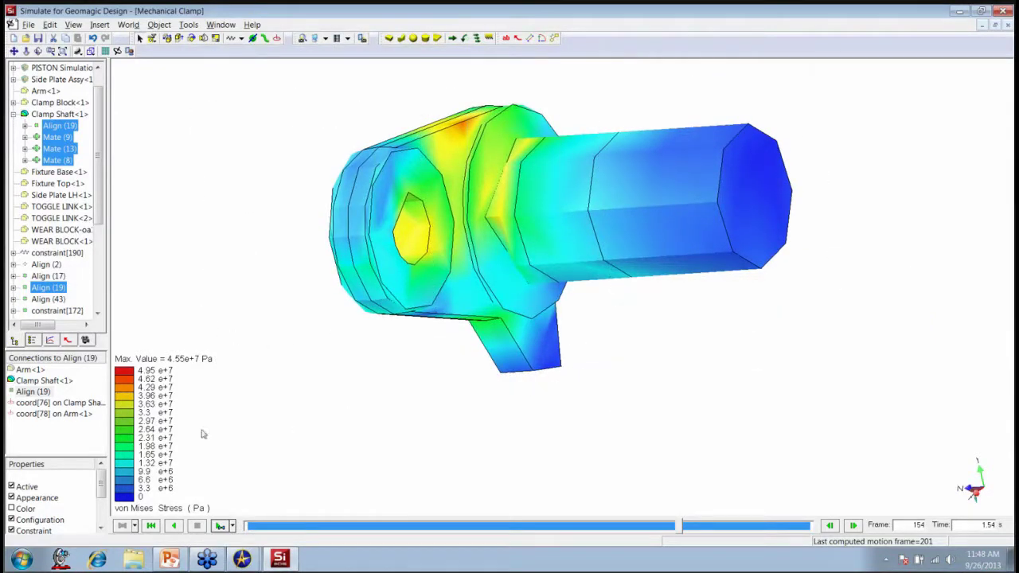
right_click(259, 387)
left_click(284, 226)
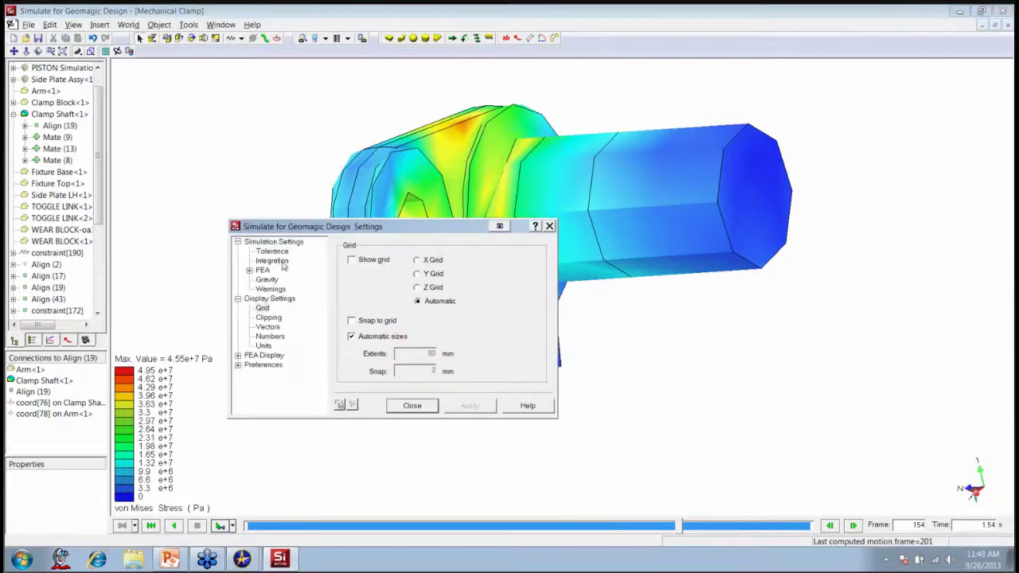
left_click(250, 271)
left_click(280, 280)
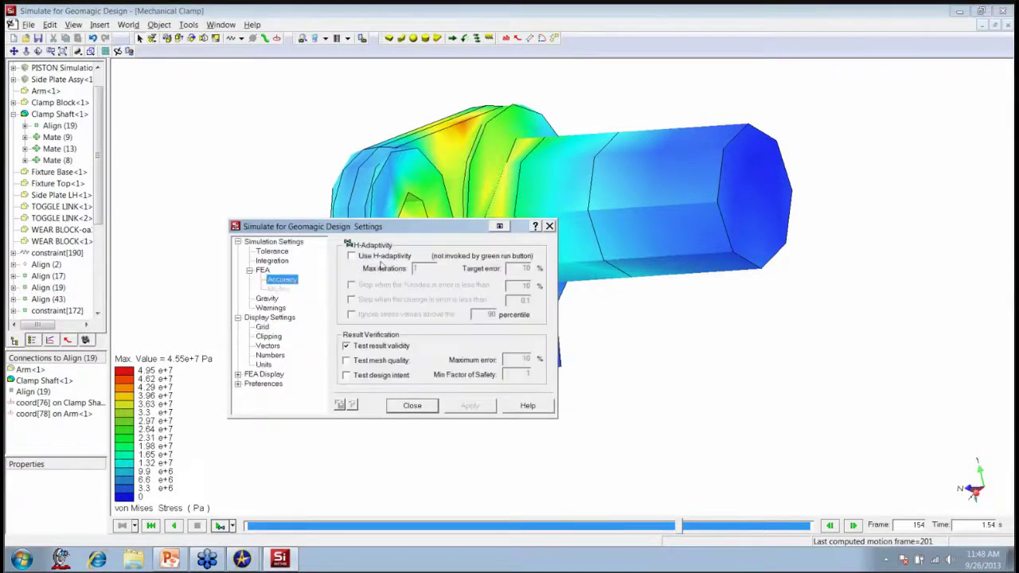
left_click(381, 259)
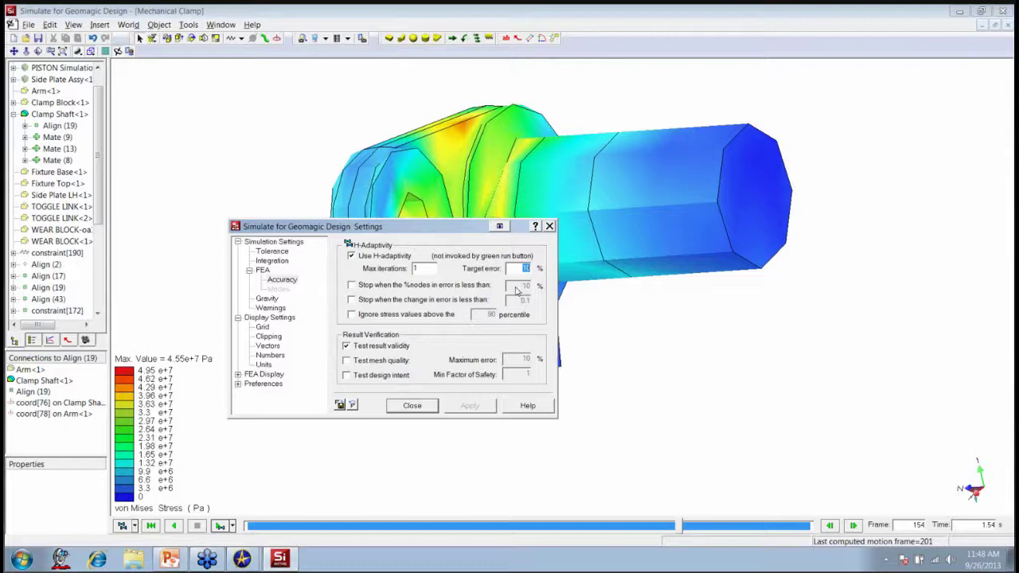
type("5")
double_click(415, 270)
type("2")
left_click(467, 407)
left_click(427, 406)
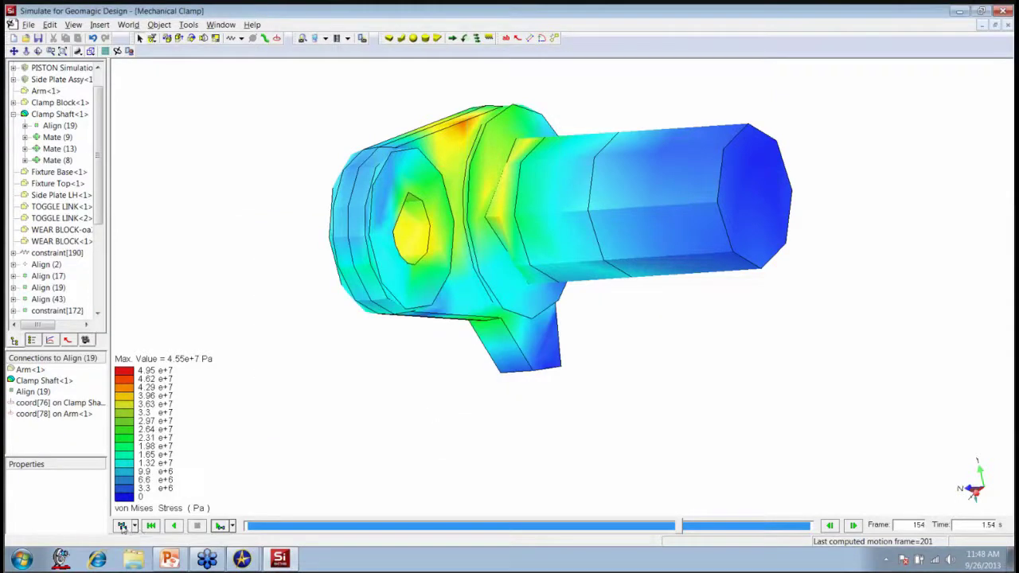
Step: Run the H-adaptive FEA at frame 154, continue with another round of refinement, and close the results report
left_click(123, 526)
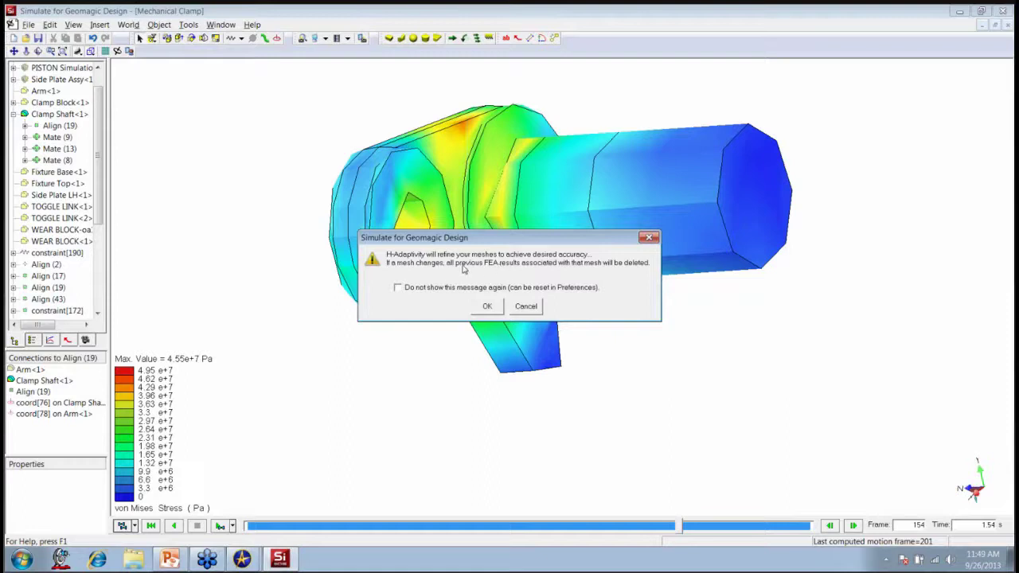
left_click(490, 305)
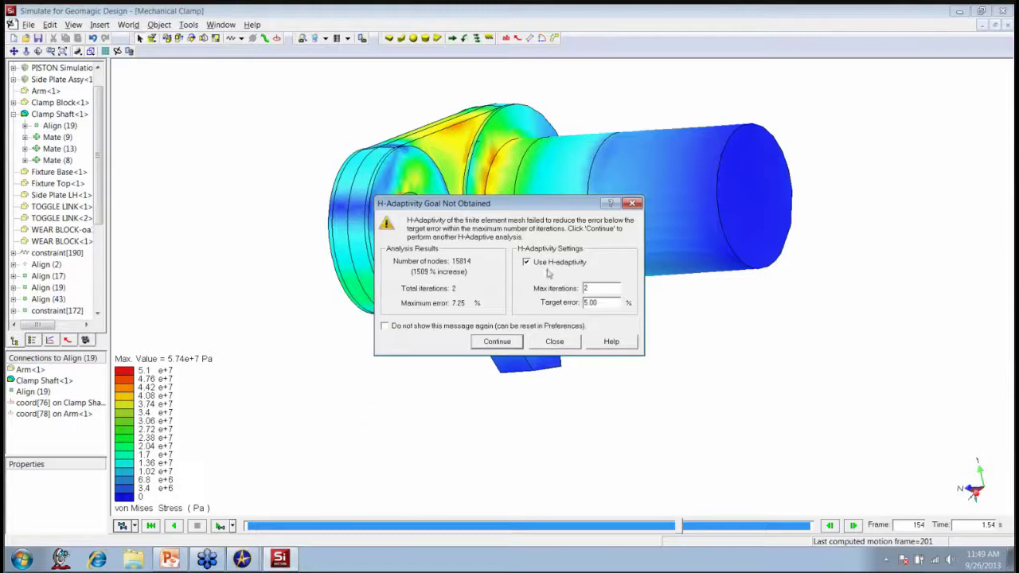
left_click_drag(520, 209, 228, 119)
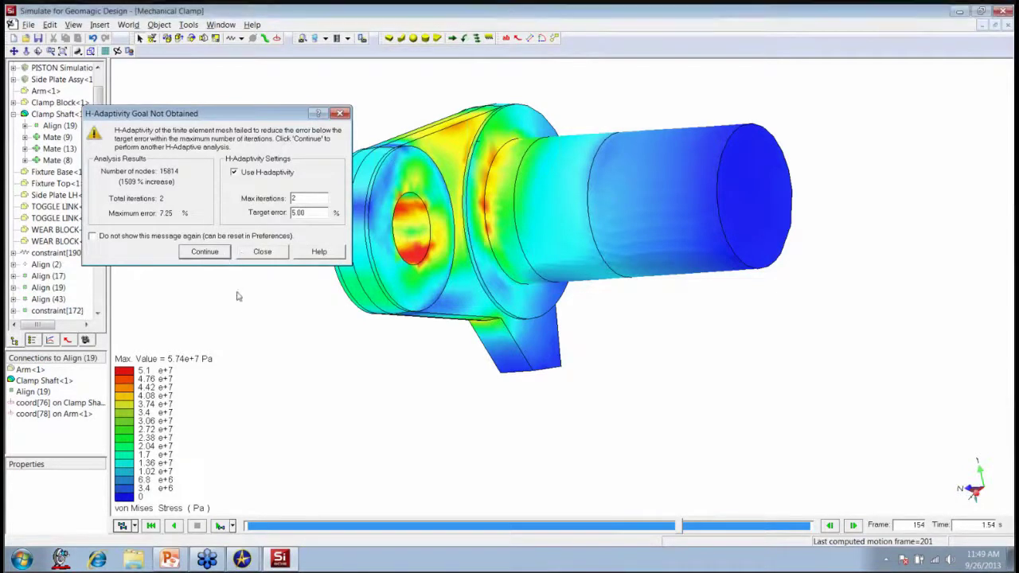
key("Return")
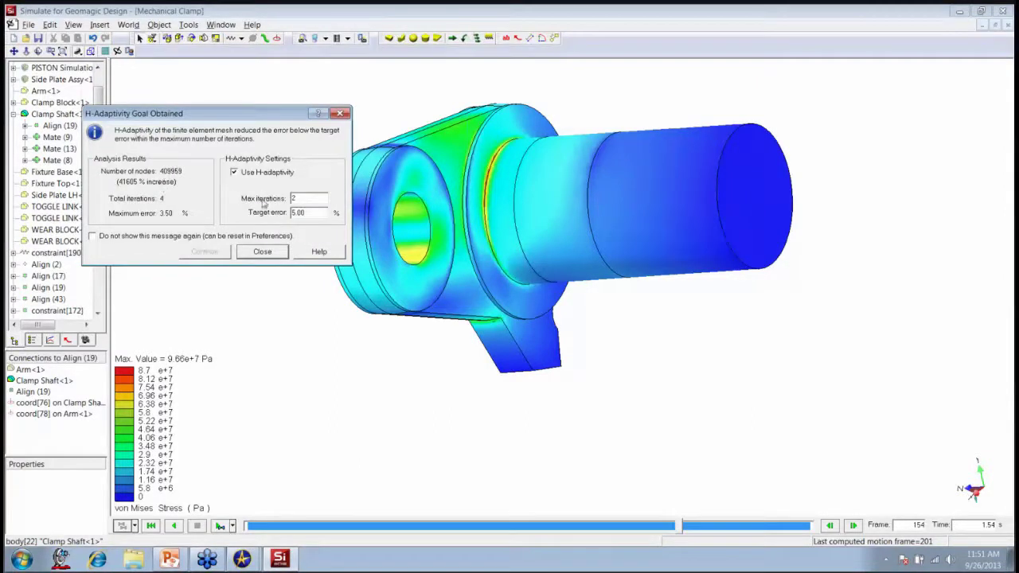
left_click(263, 252)
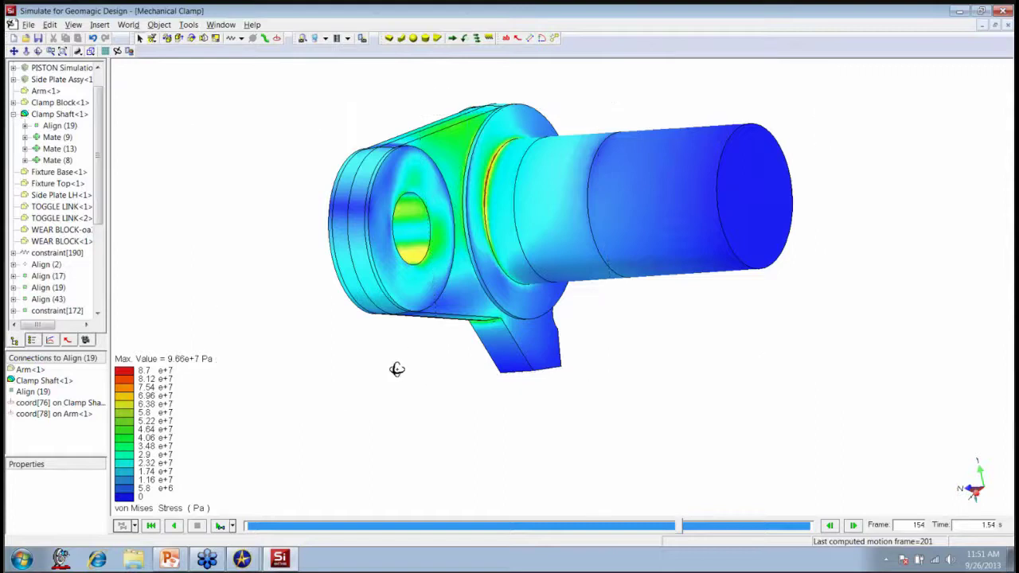
Step: Show the refined mesh on the Clamp Shaft and inspect it around the shoulder fillet
mouse_move(396, 368)
middle_mouse_down()
mouse_move(409, 371)
mouse_move(396, 379)
middle_mouse_up()
right_click(504, 258)
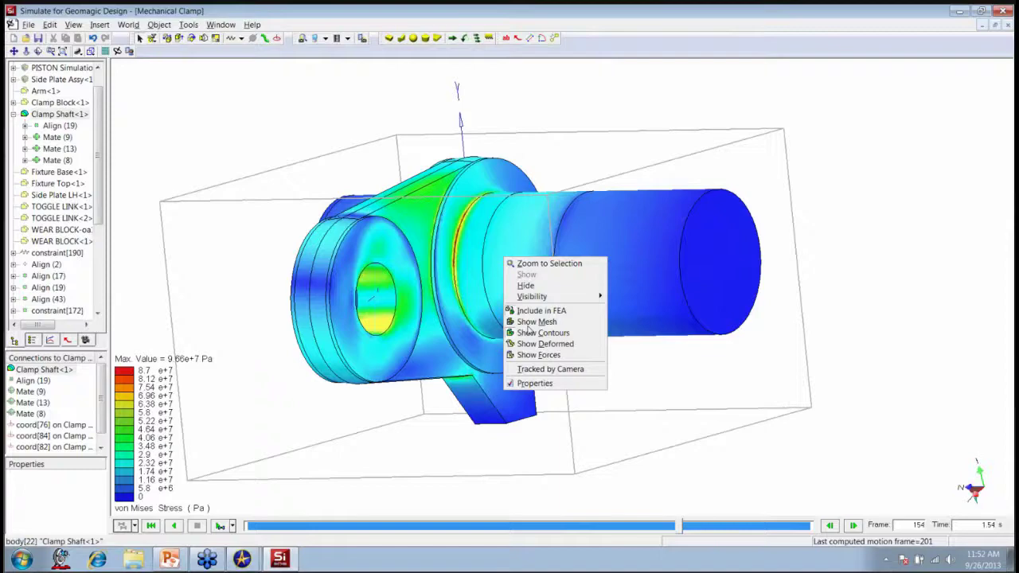
left_click(533, 323)
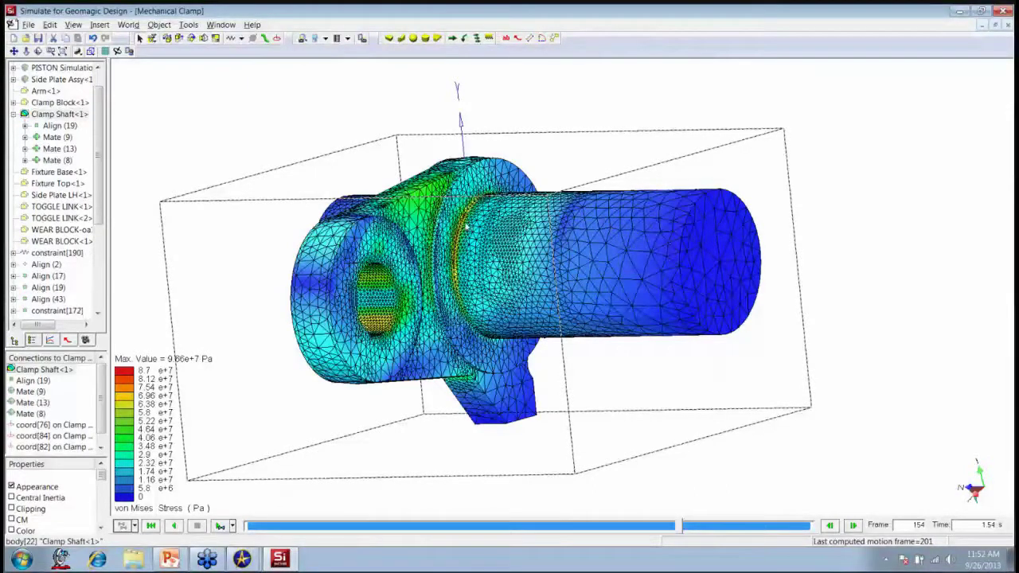
left_click(520, 159)
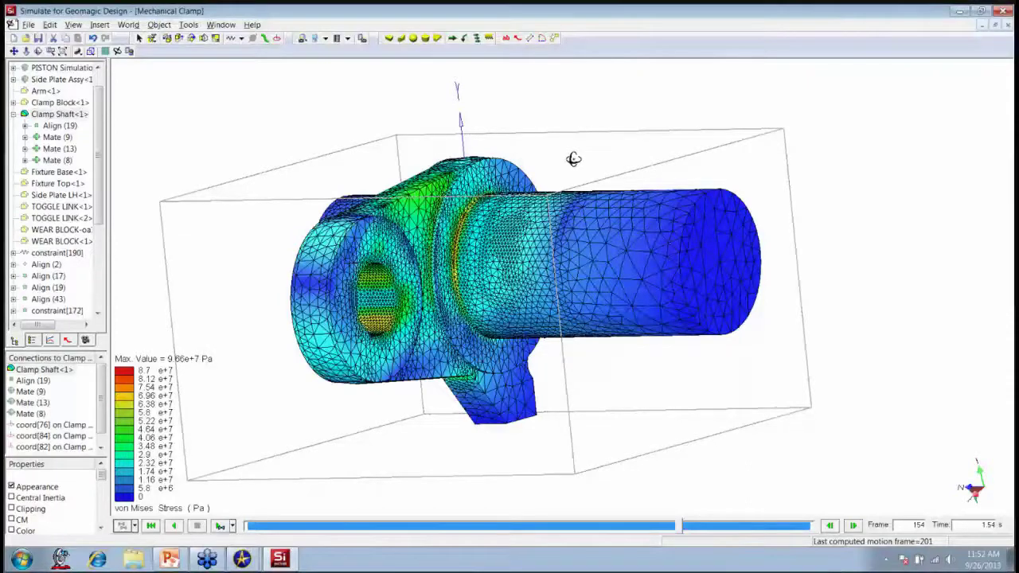
left_click_drag(573, 159, 431, 180)
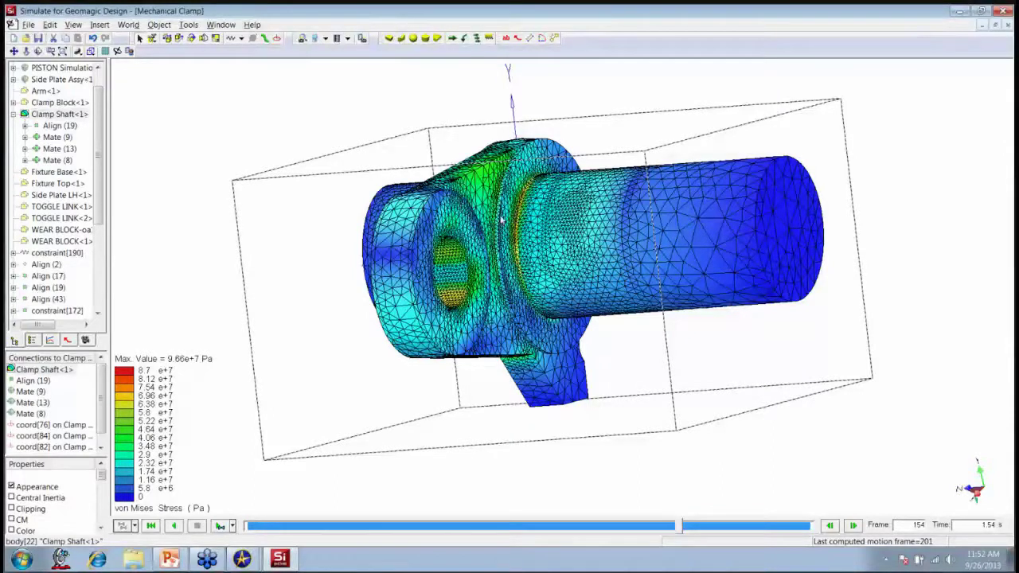
mouse_move(502, 221)
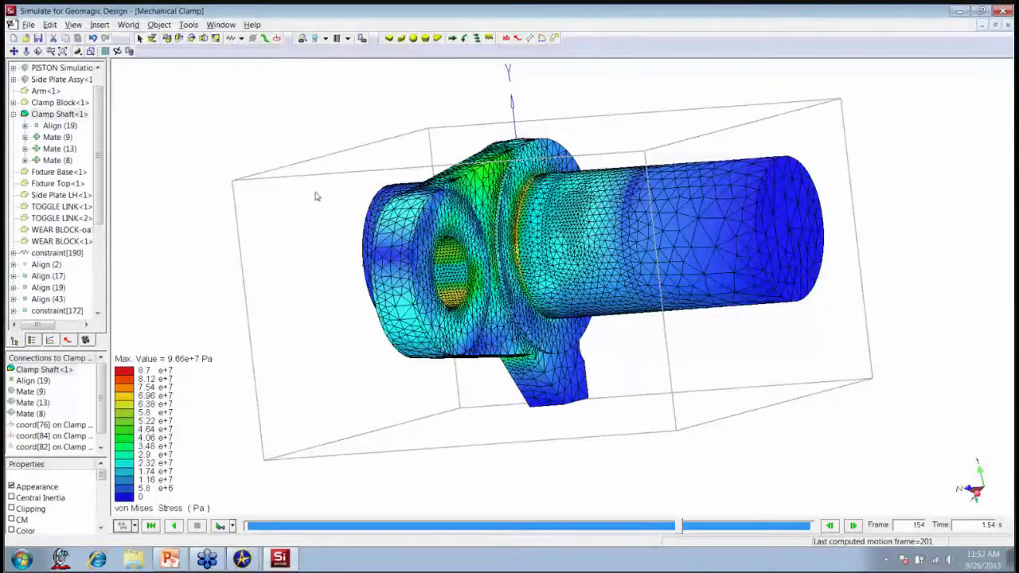
Step: Show the deformed shape of the Clamp Shaft
right_click(577, 226)
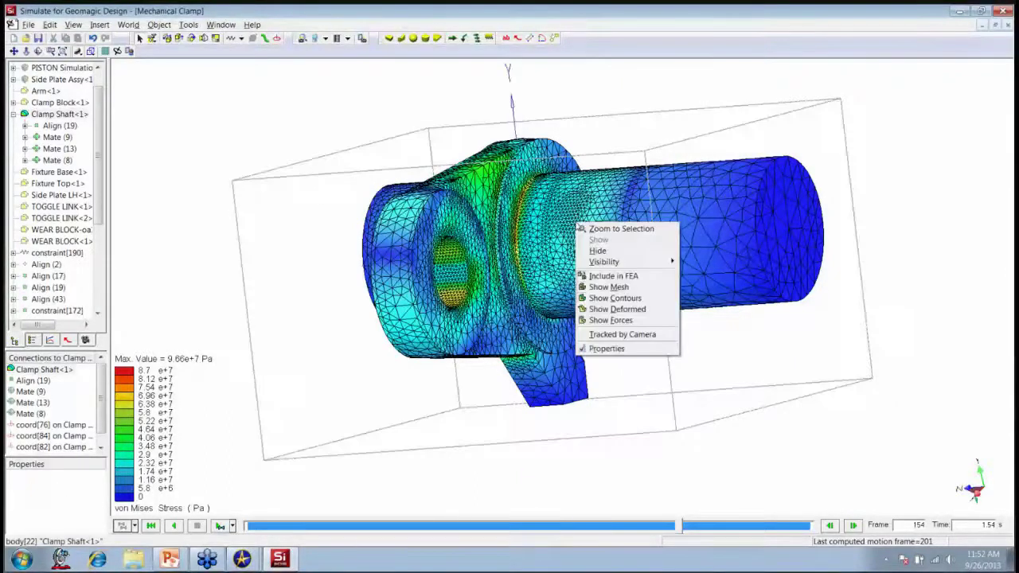
left_click(620, 309)
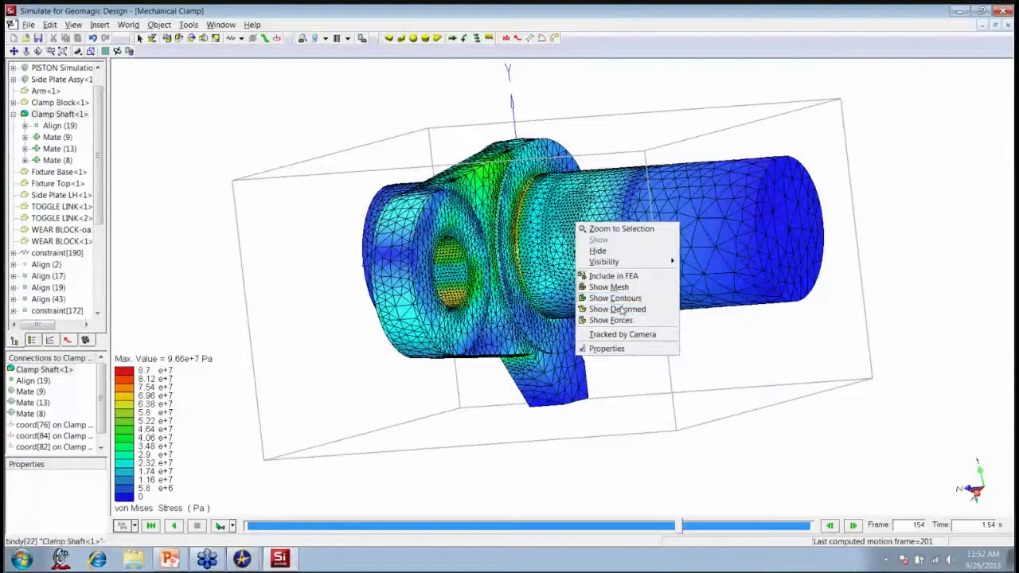
middle_click_drag(632, 325, 515, 400)
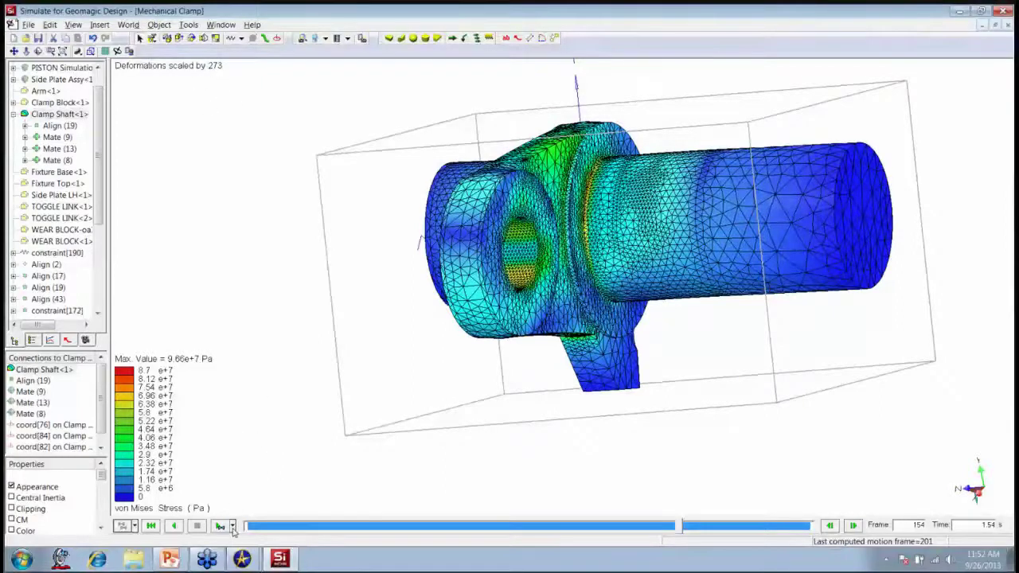
Step: Animate the FEA results on the Clamp Shaft, inspect the stress and deformation around the shoulder, and stop and rewind the animation
left_click(232, 528)
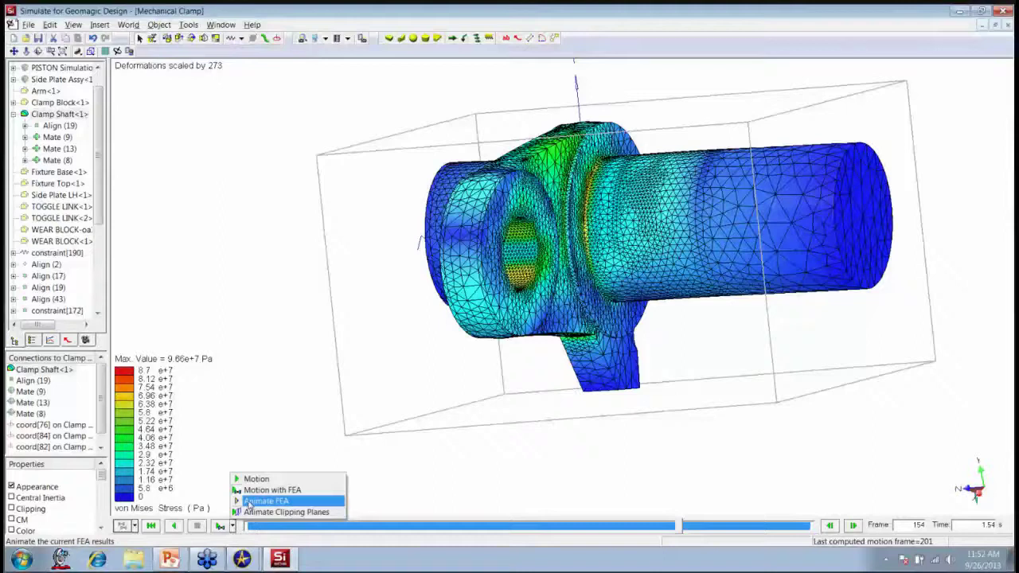
left_click(267, 500)
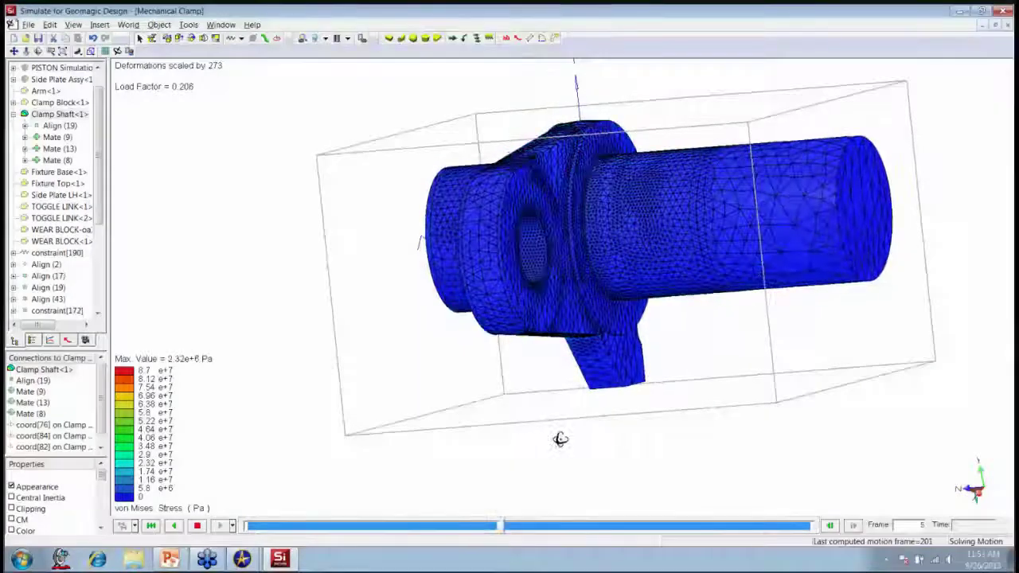
middle_click_drag(557, 437, 571, 444)
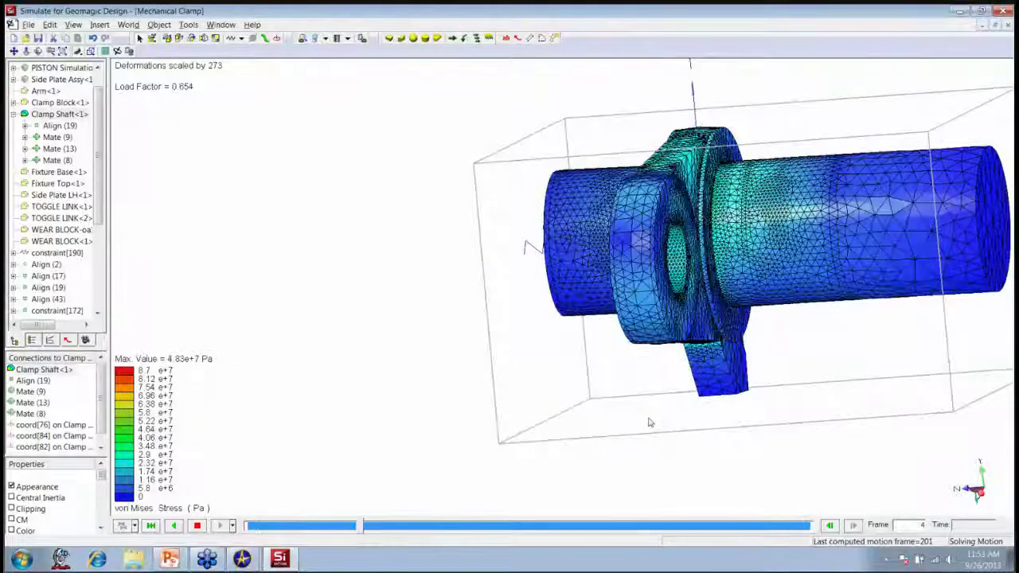
middle_click_drag(625, 416, 613, 422)
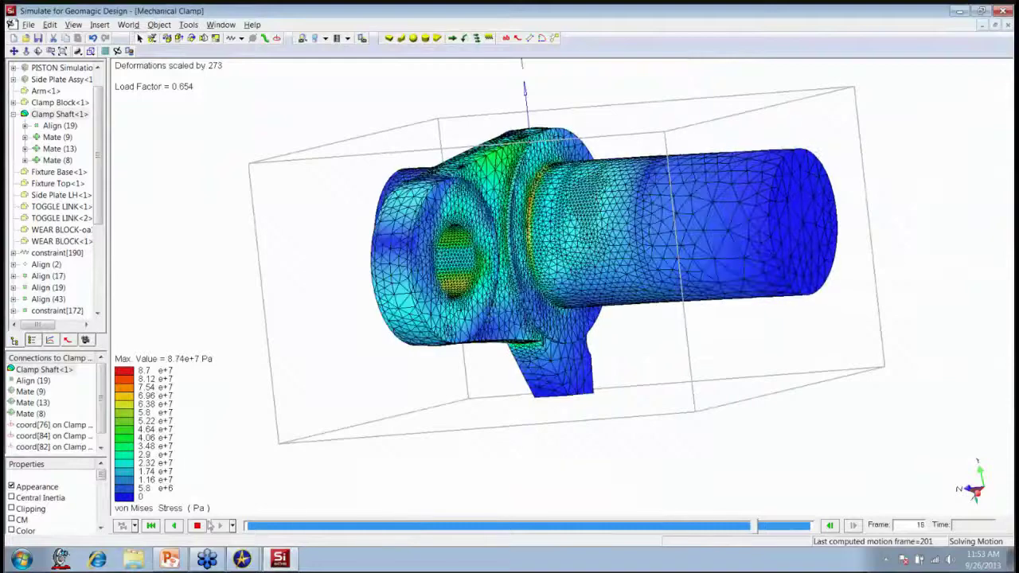
left_click(197, 525)
left_click(151, 527)
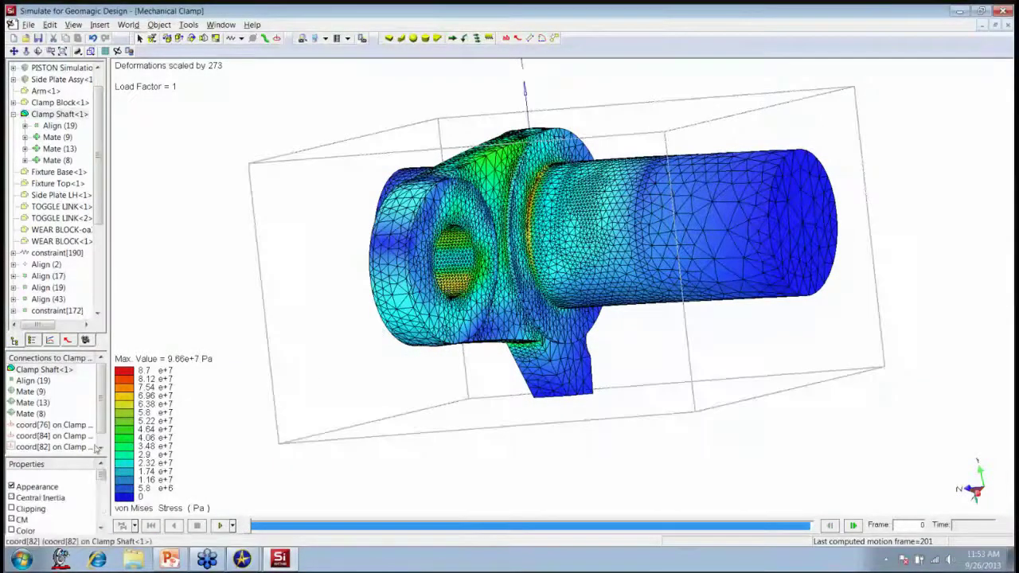
Step: Enable the Isosurface property for the Clamp Shaft and turn off its deformed shape display
left_click(102, 529)
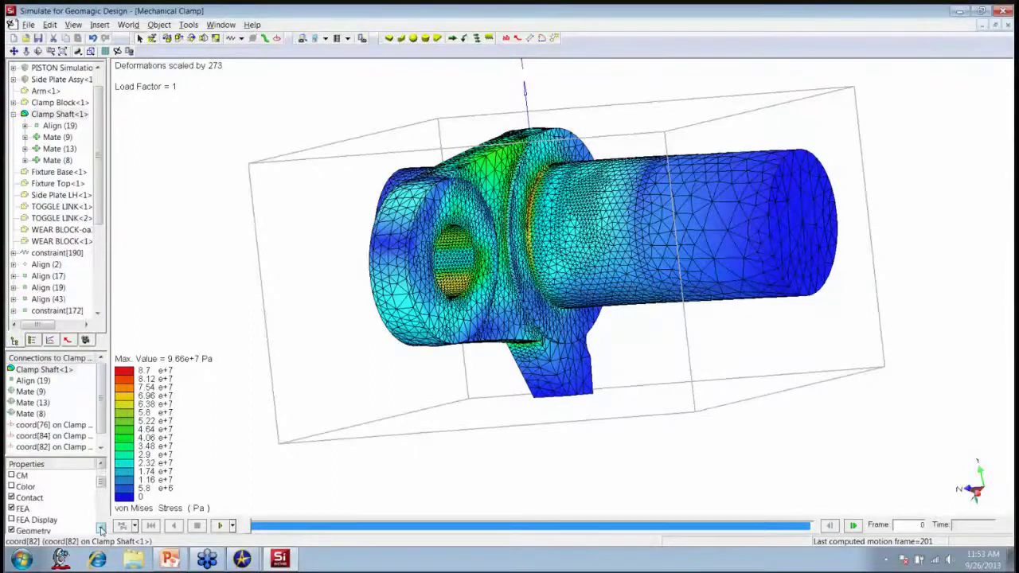
left_click(101, 529)
left_click(101, 529)
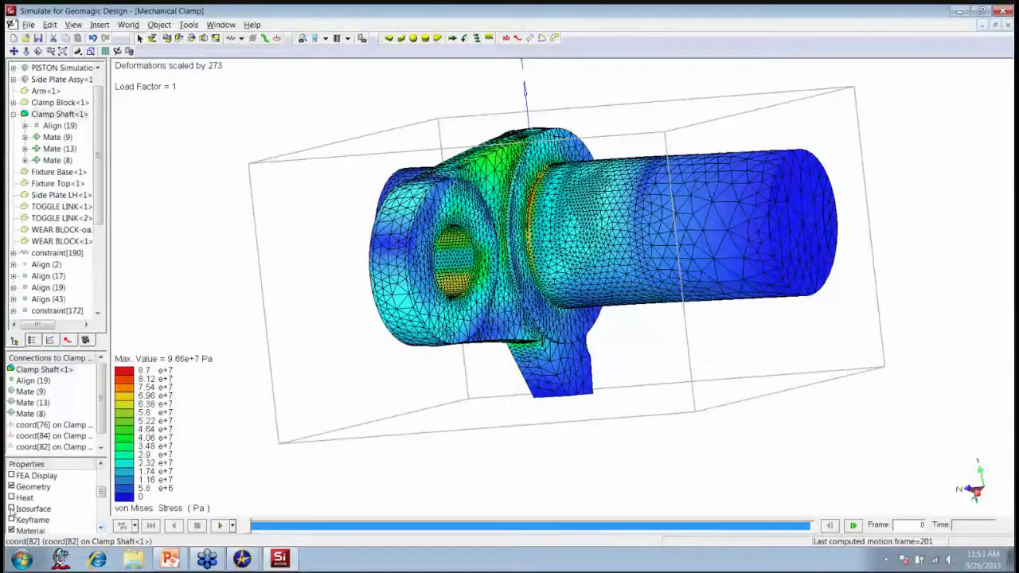
double_click(11, 510)
left_click(335, 311)
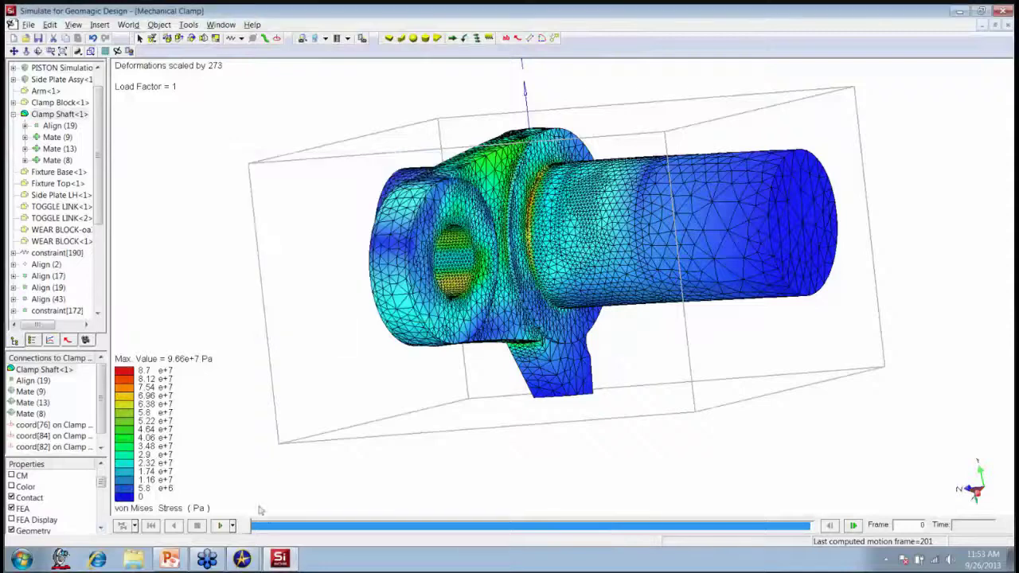
right_click(602, 271)
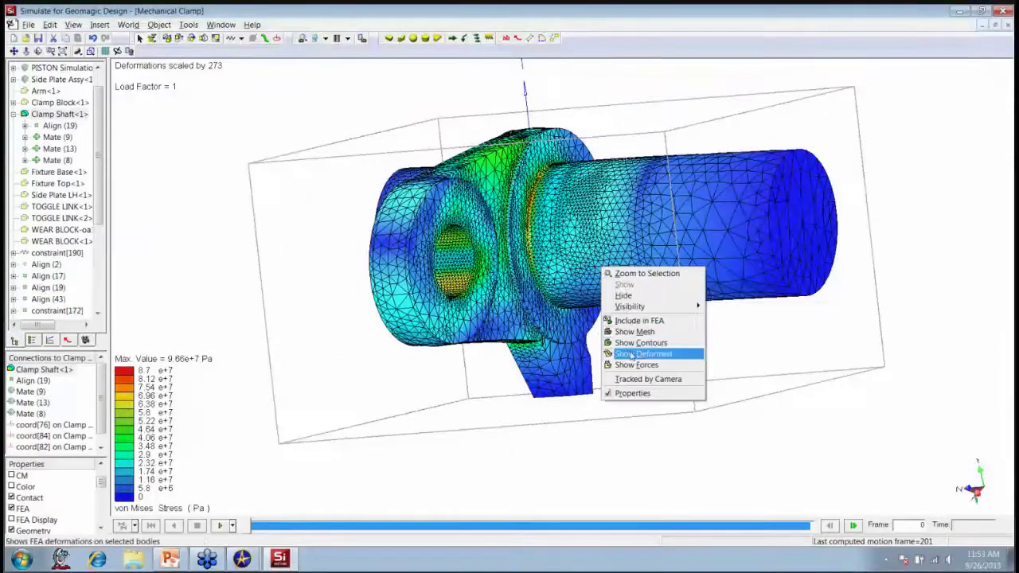
left_click(631, 355)
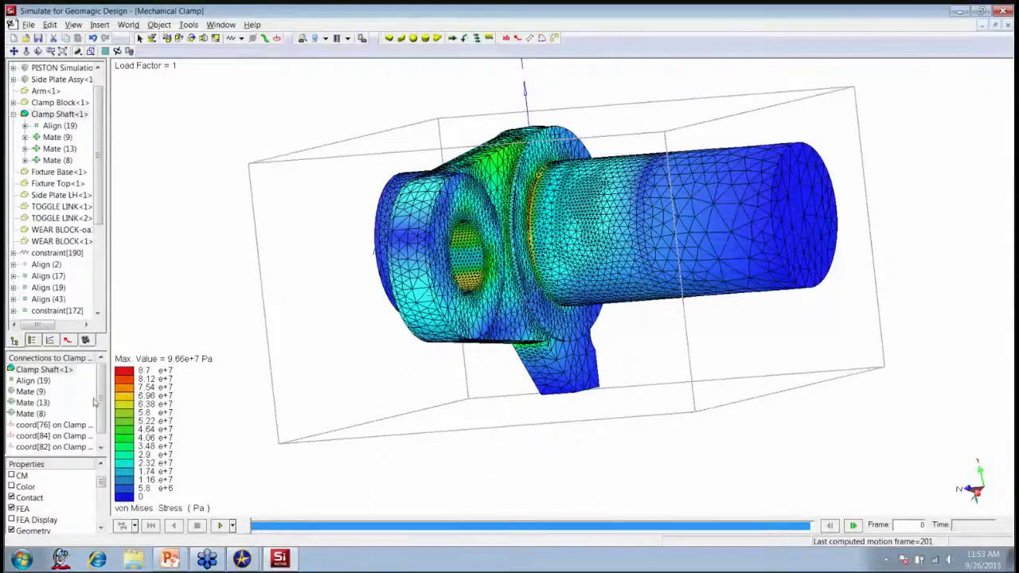
Step: Check the Clamp Shaft's isosurface settings and switch the playback mode back to Motion with FEA
left_click_drag(101, 486, 101, 498)
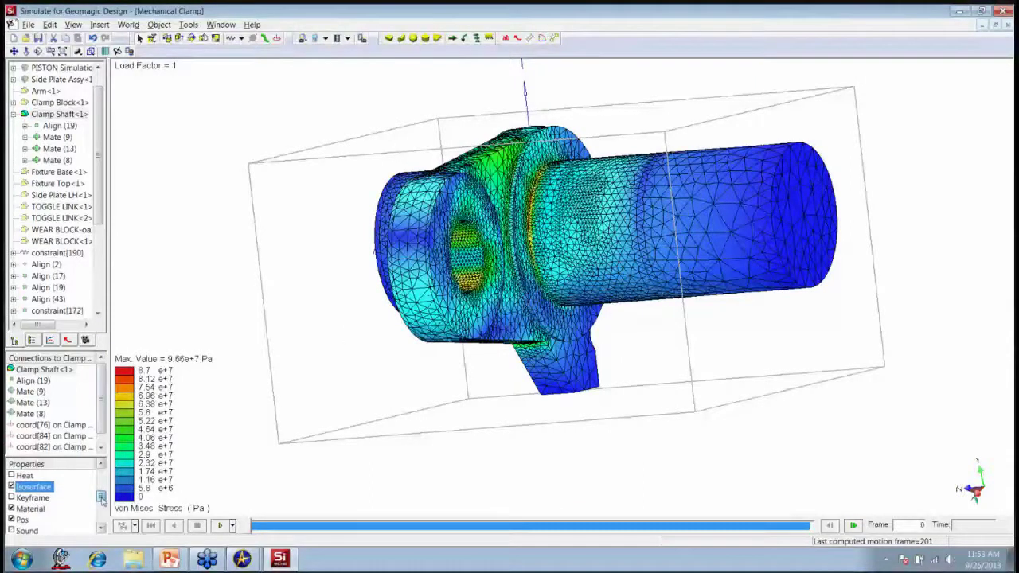
double_click(33, 487)
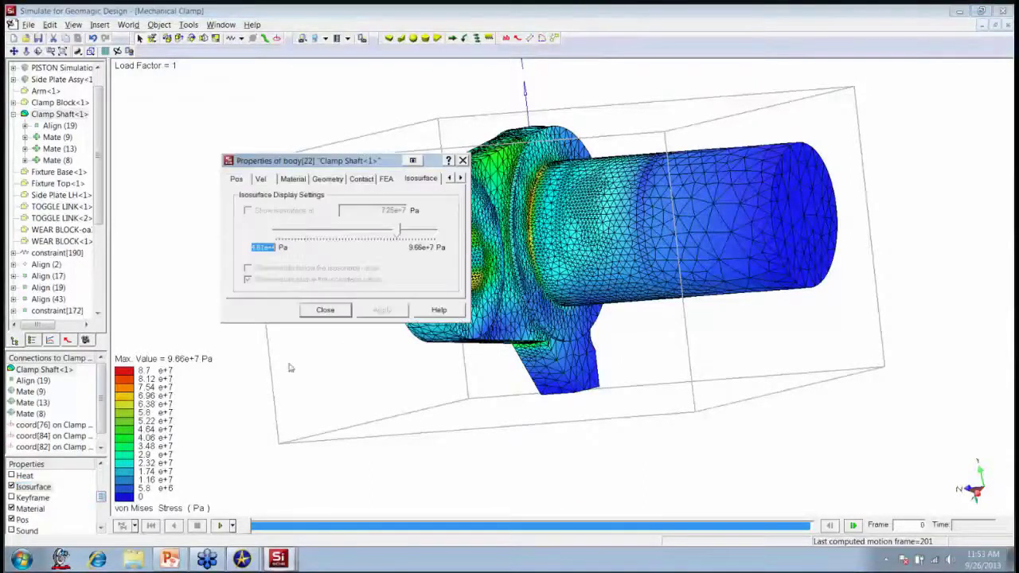
left_click(232, 525)
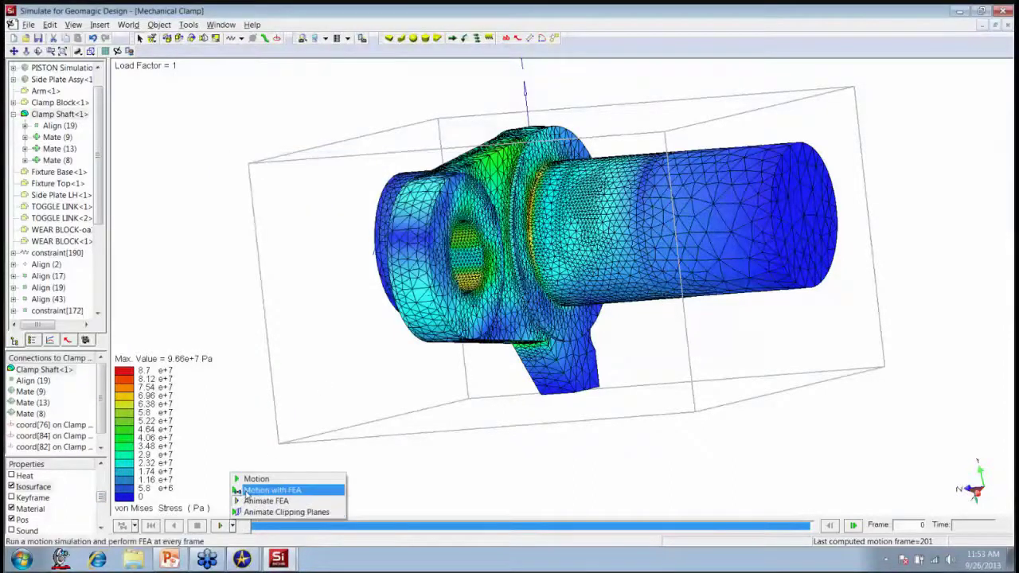
left_click(247, 490)
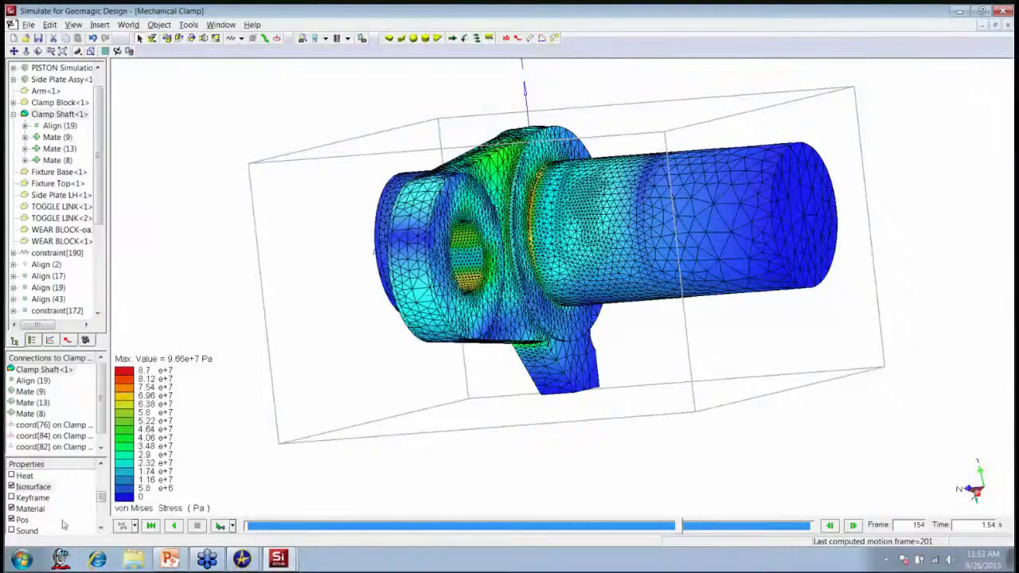
Step: Reopen the Clamp Shaft's isosurface settings and show the isosurface at 7.25e+7 Pa
left_click(101, 528)
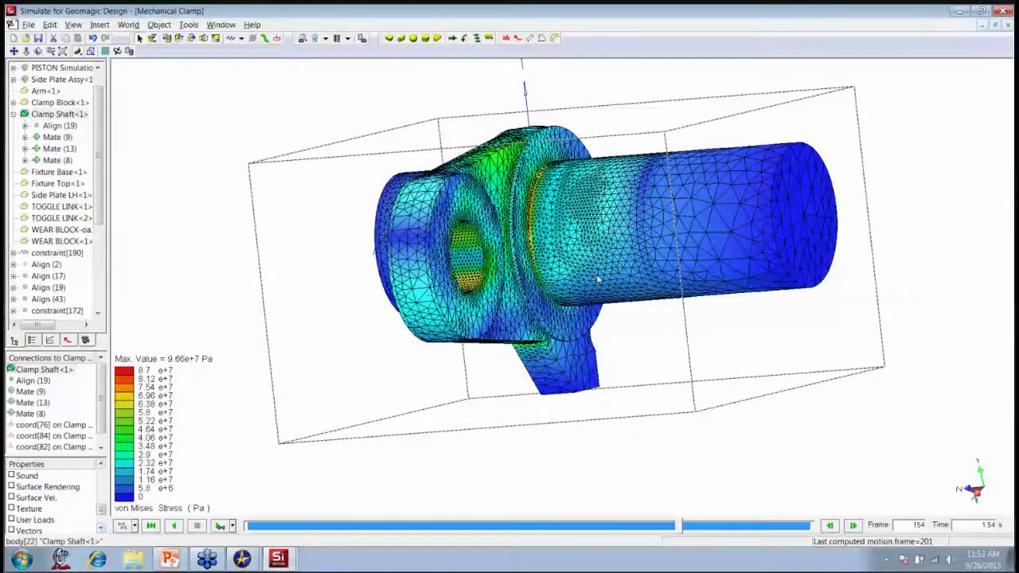
scroll(101, 506, "up", 1)
scroll(102, 503, "up", 1)
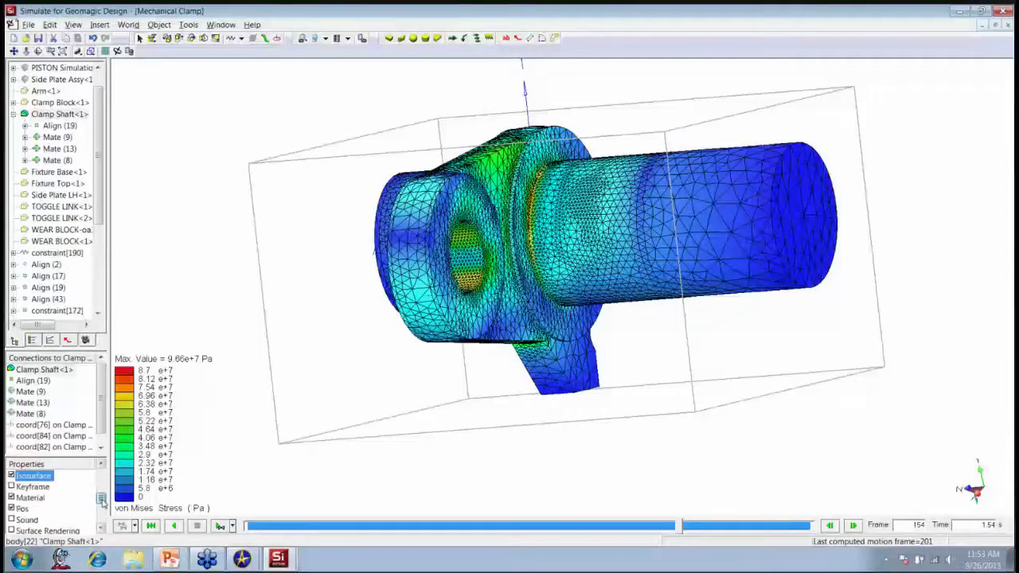
double_click(32, 476)
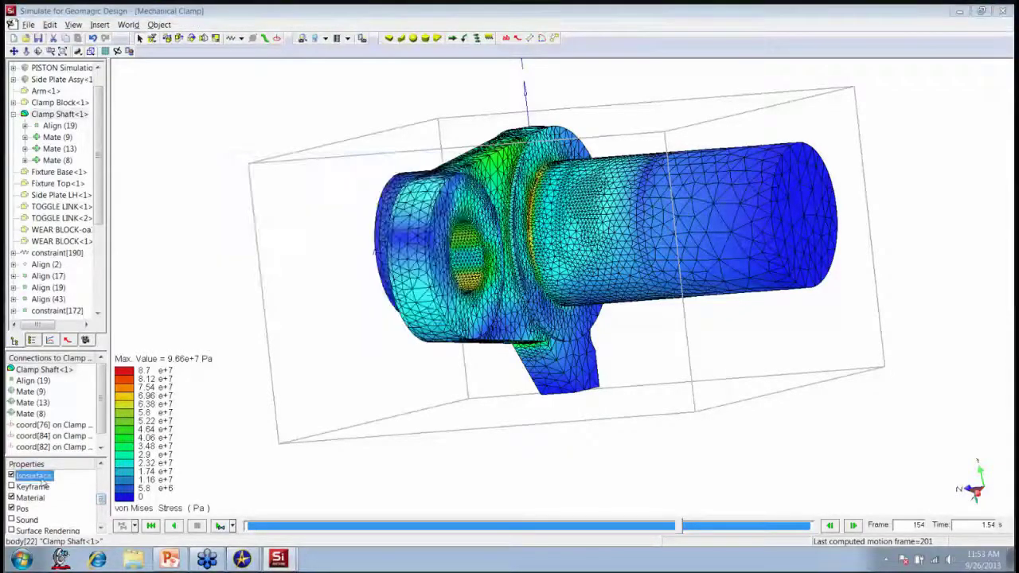
left_click(270, 211)
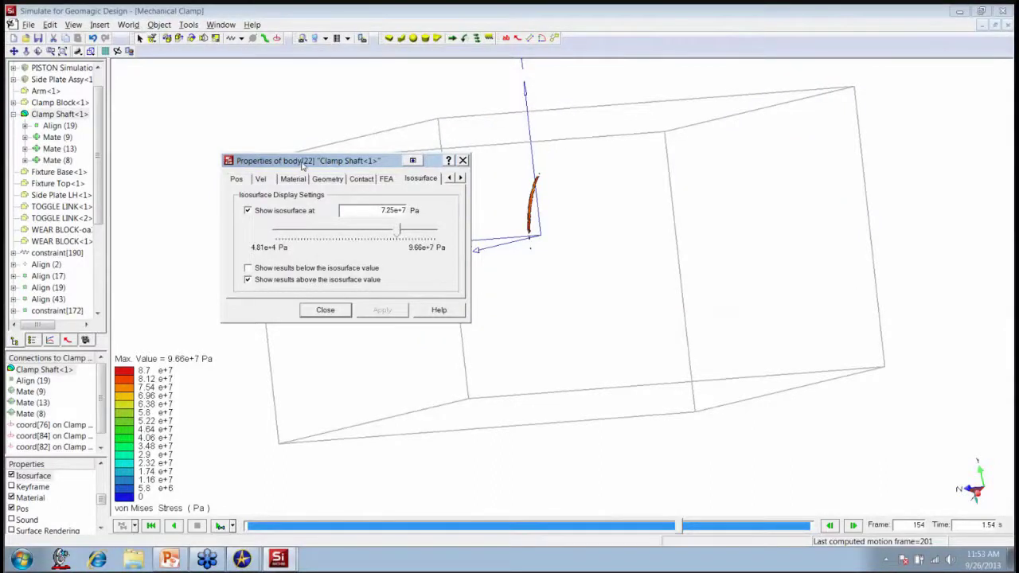
Step: Lower the isosurface value in stages to 3.67e+7 Pa, probe the stress on the displayed regions, and close the settings
left_click_drag(303, 165, 243, 164)
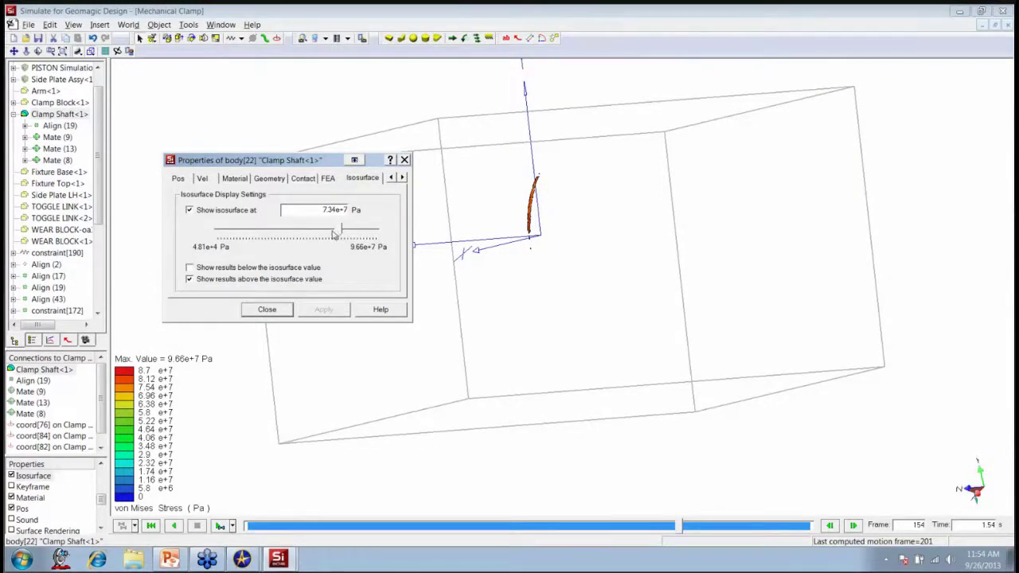
left_click(334, 234)
left_click(319, 236)
left_click(302, 236)
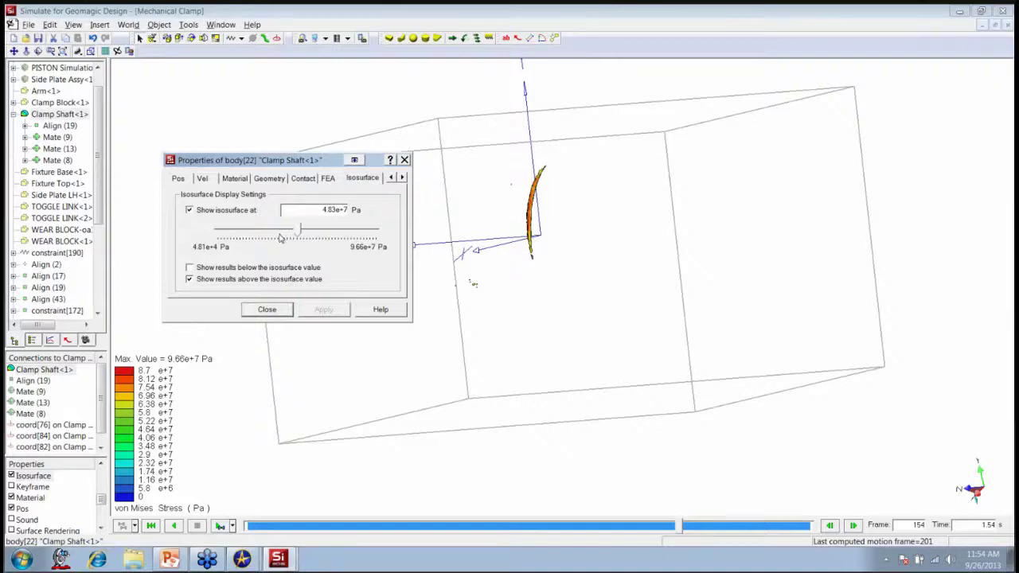
left_click(281, 238)
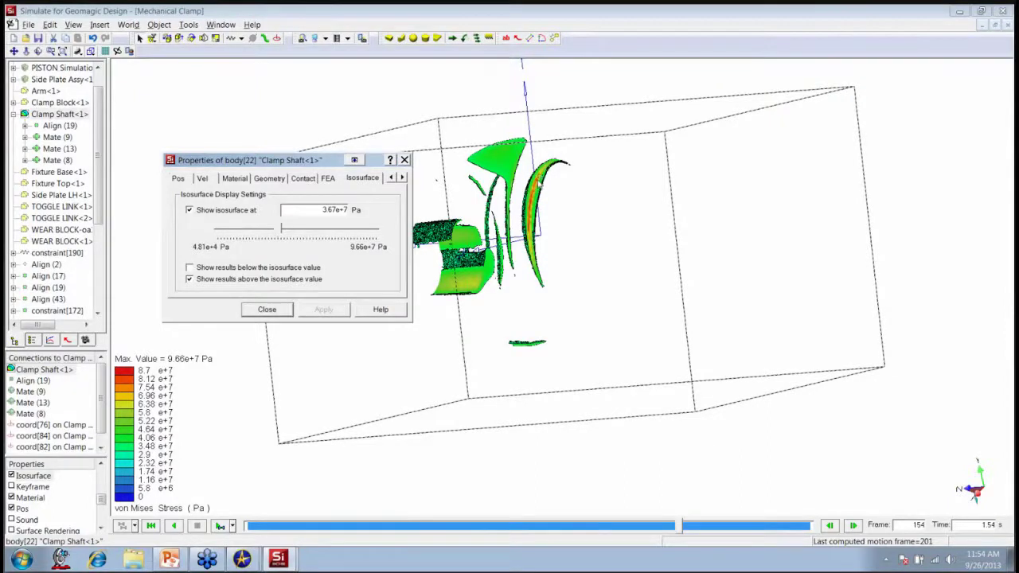
mouse_move(539, 187)
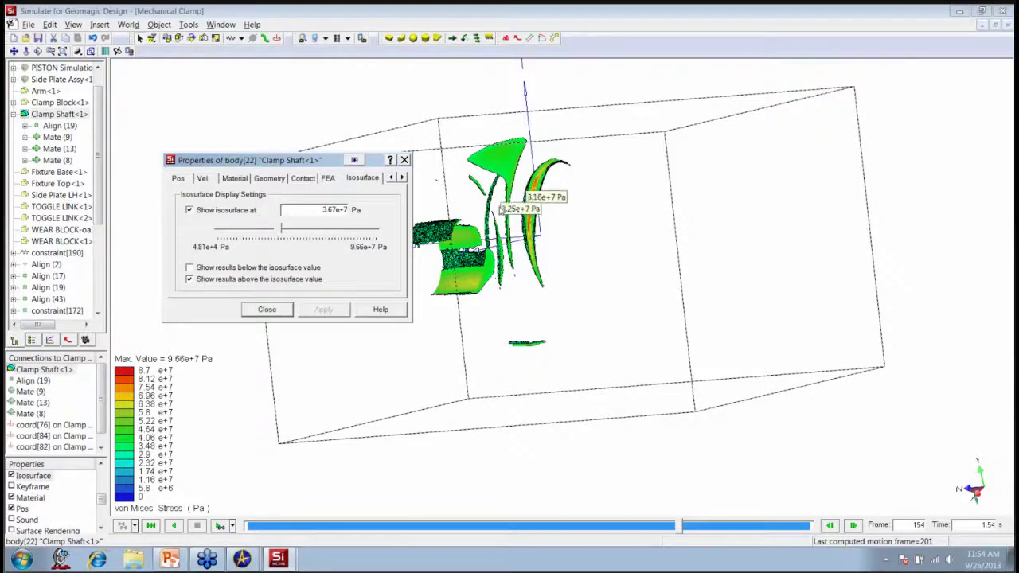
mouse_move(462, 307)
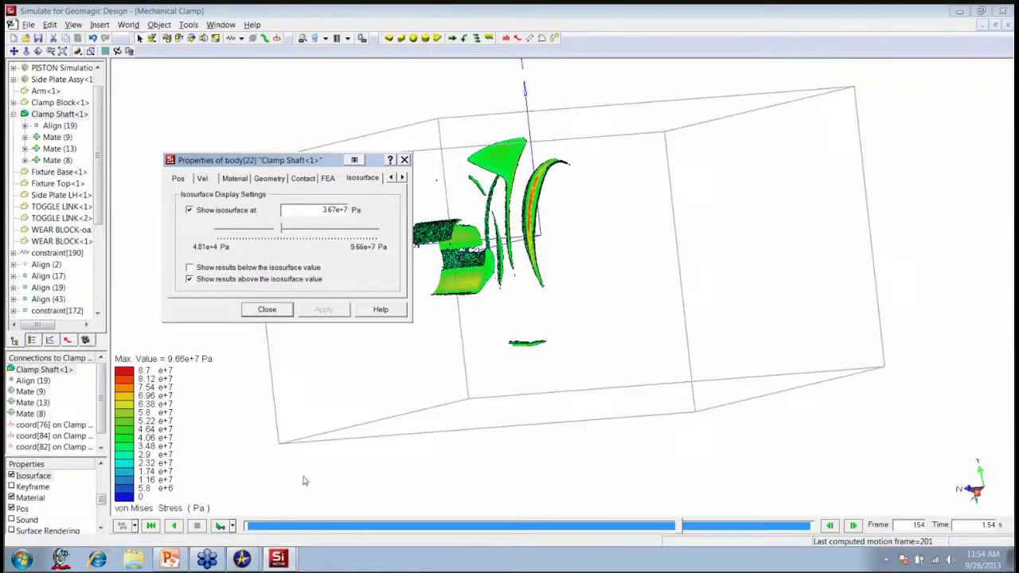
left_click(266, 310)
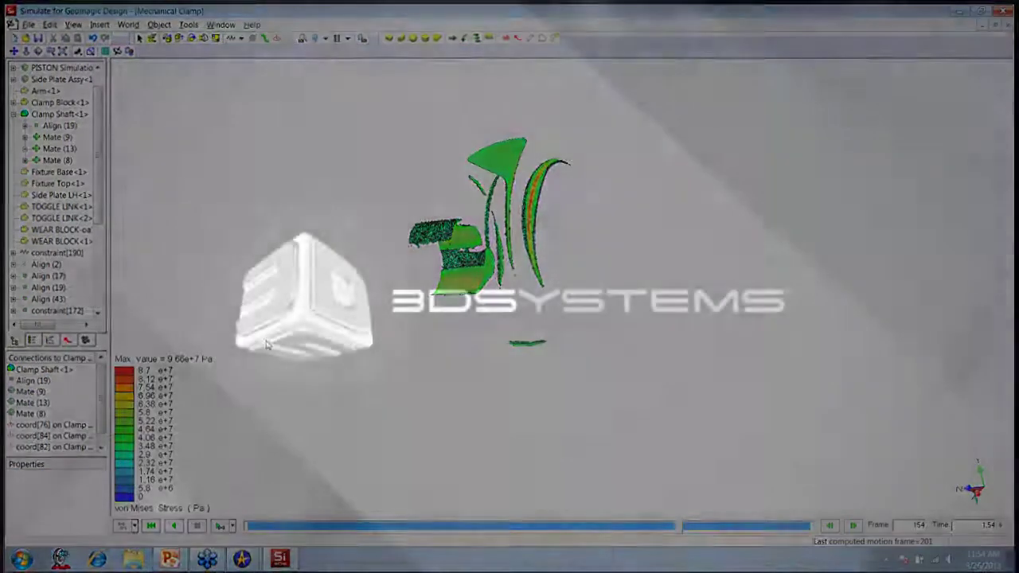